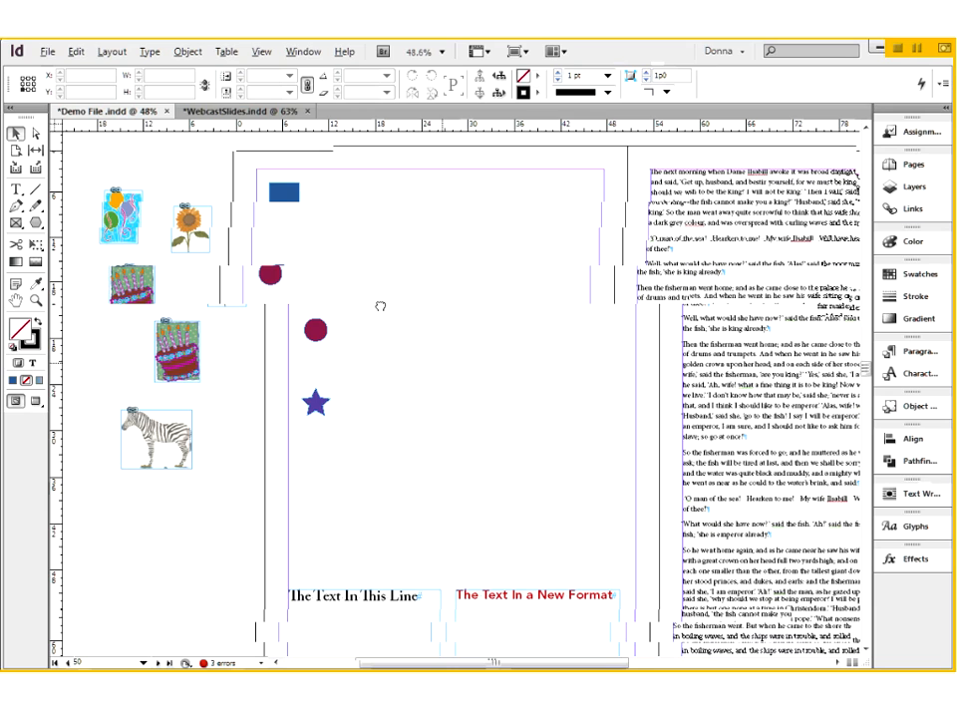
- Paste a copy of the blue rectangle into the middle of page 50, and delete that copy
drag(380, 306, 507, 466)
key(ctrl+space)
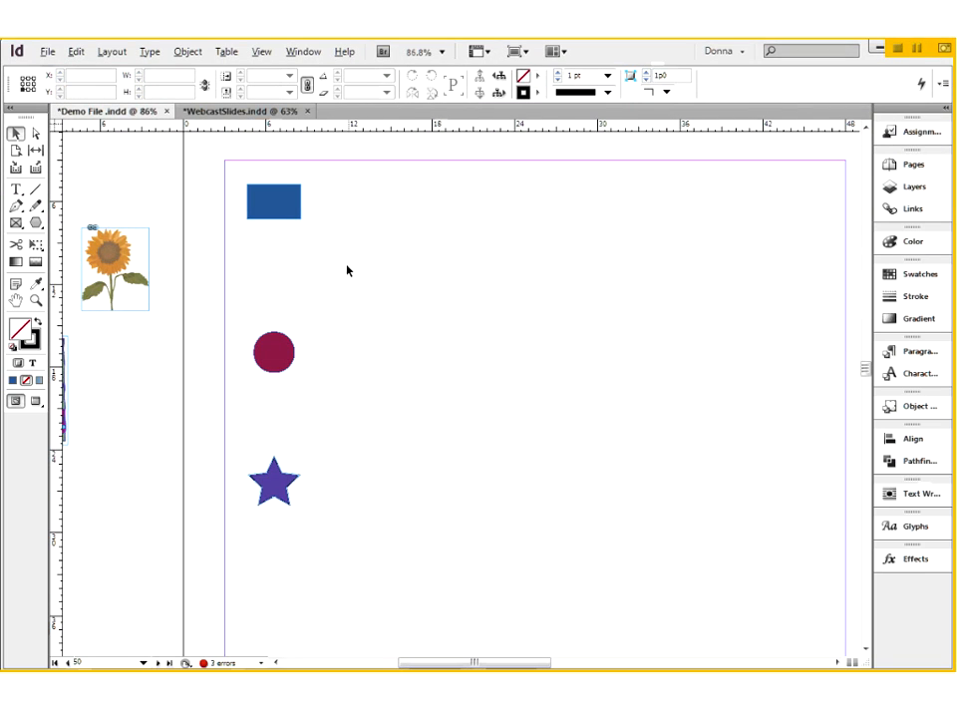
click(293, 213)
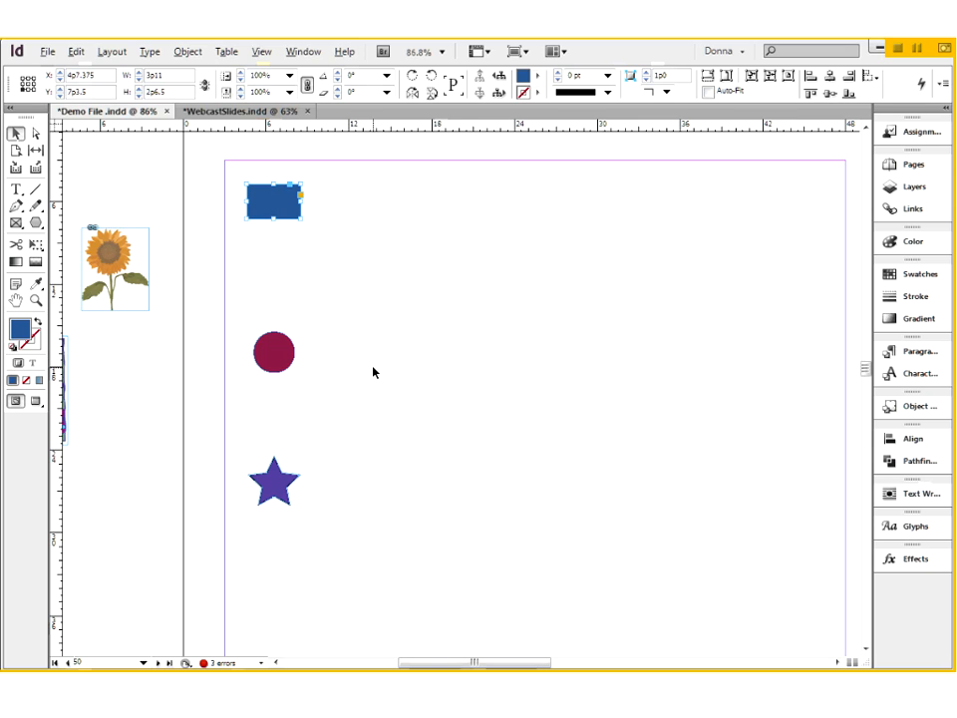
click(80, 57)
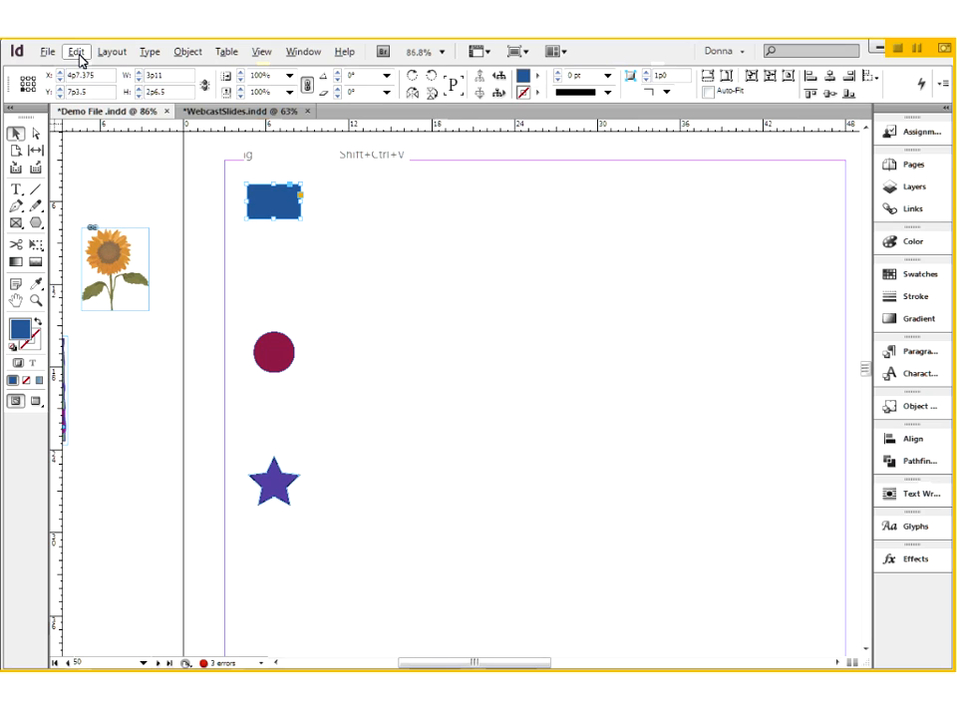
click(498, 307)
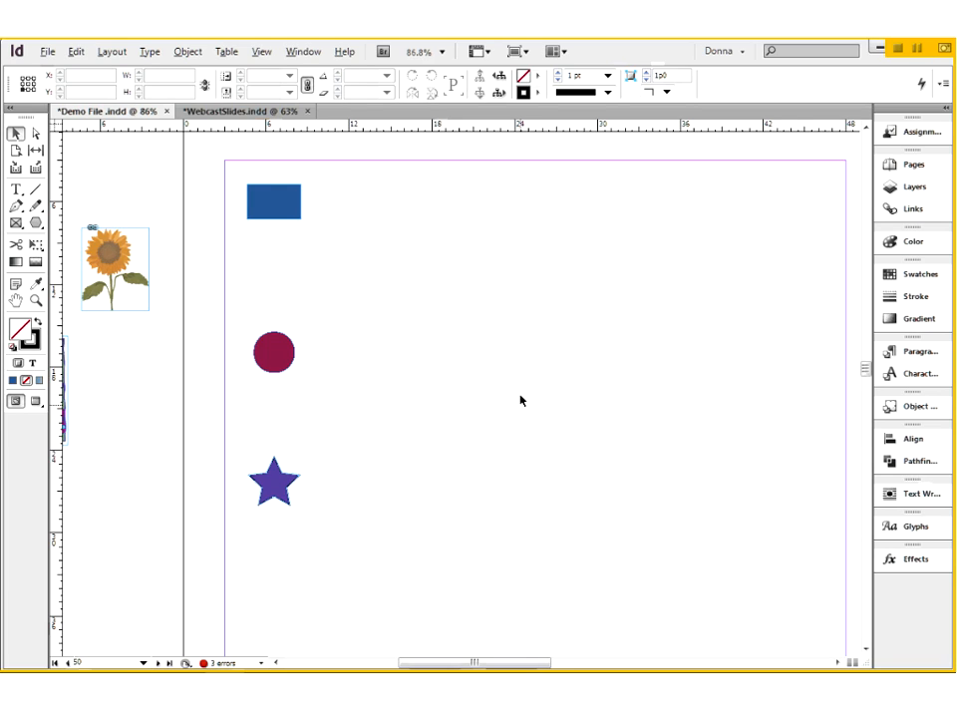
key(ctrl+v)
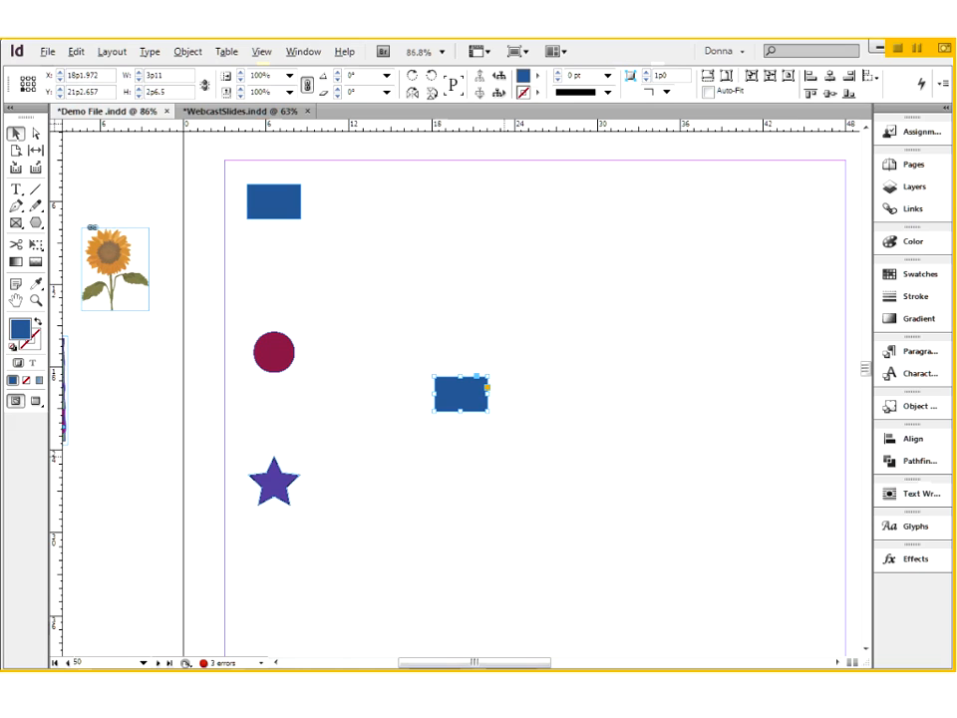
key(Delete)
click(454, 404)
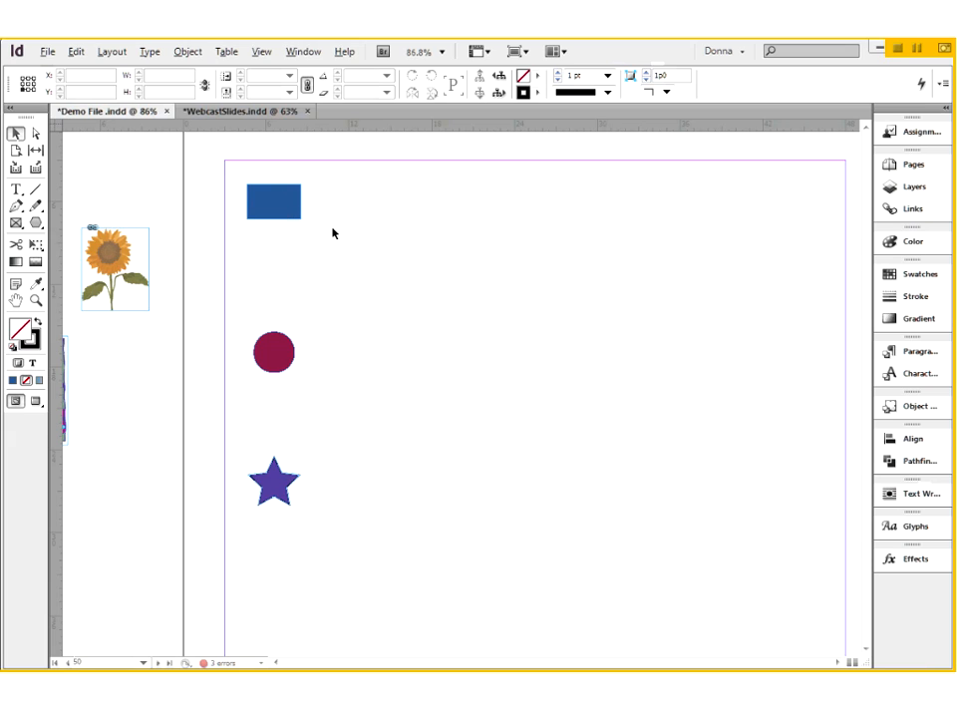
- Copy the blue rectangle from page 50 and paste it in place on page 52
click(287, 211)
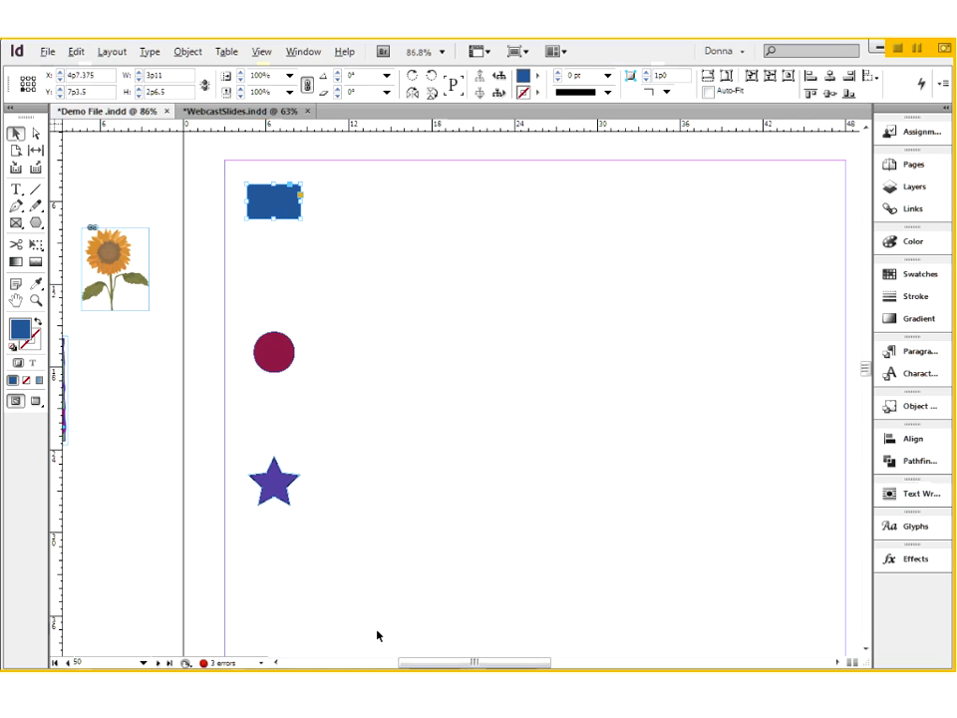
right_click(284, 206)
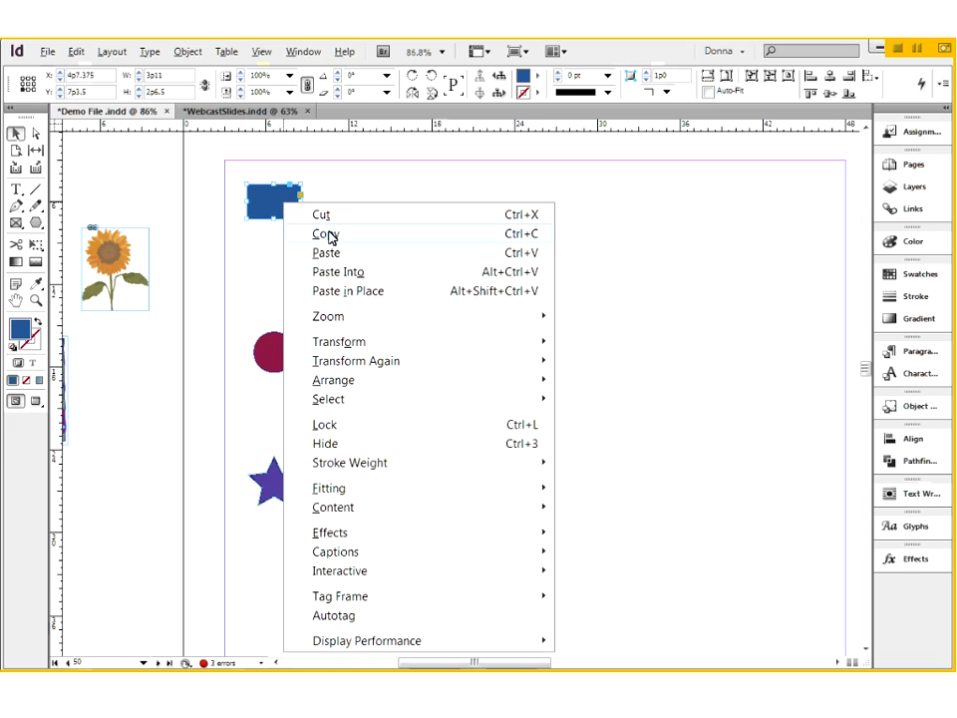
click(331, 234)
key(ctrl+v)
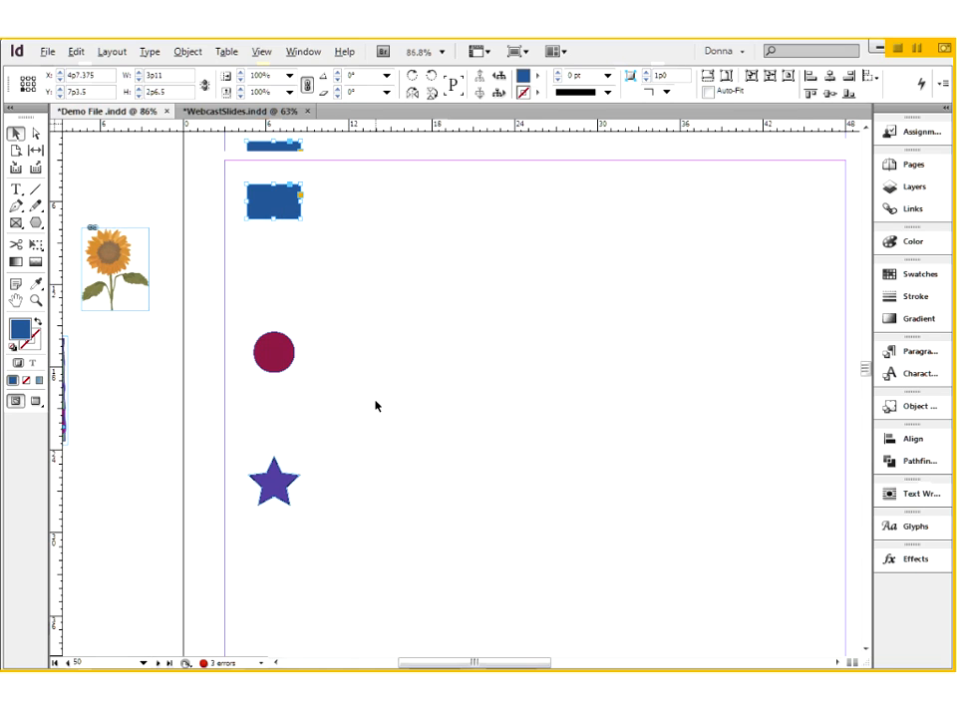
key(alt+Page_Down)
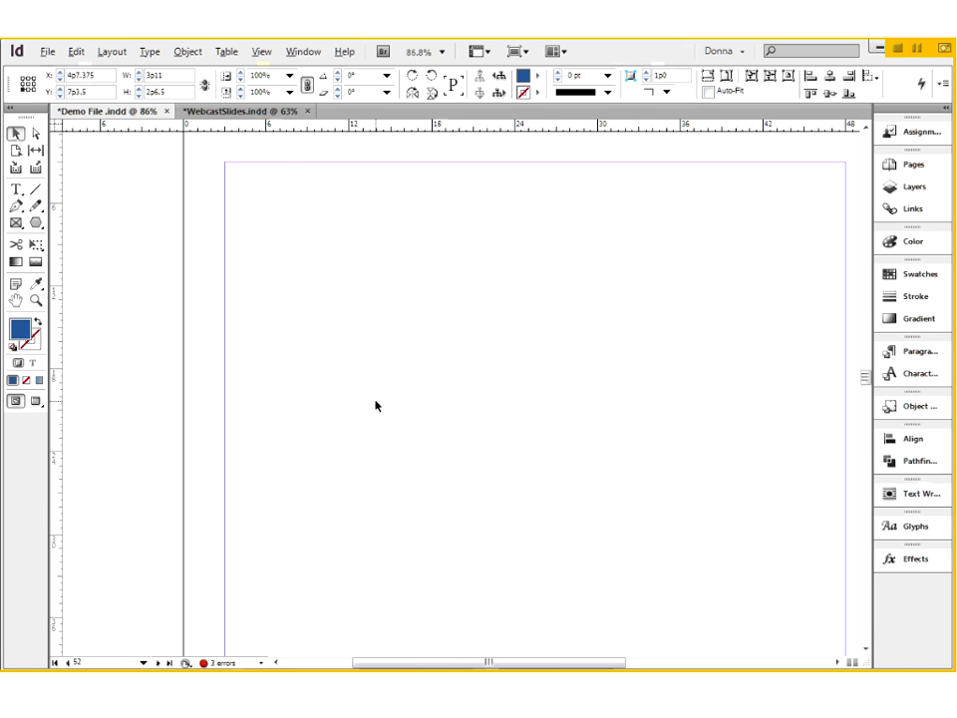
key(ctrl+0)
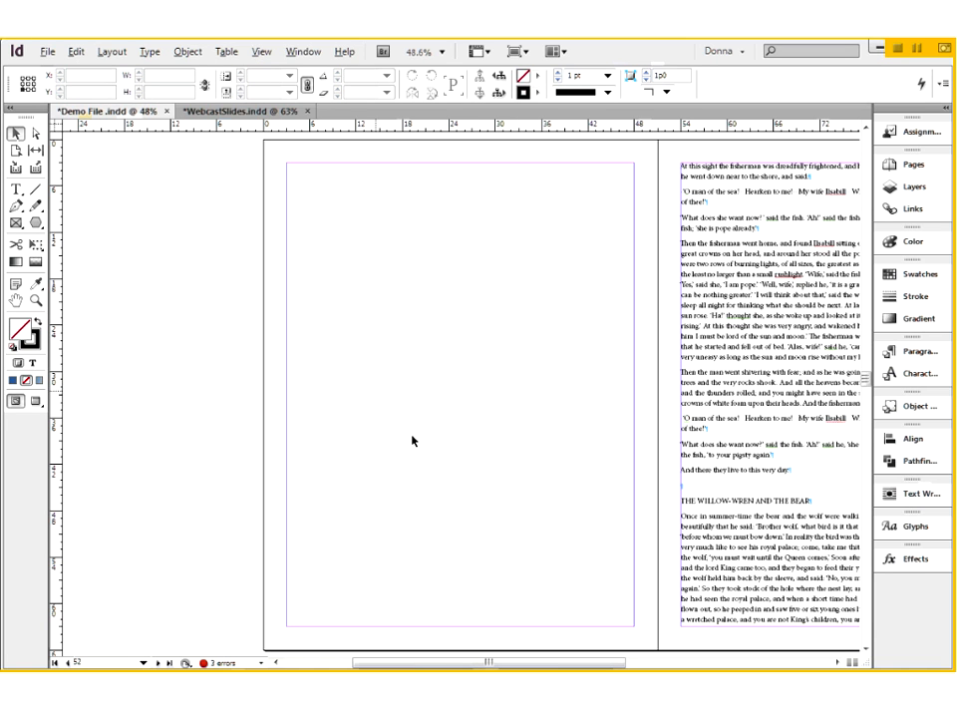
right_click(342, 288)
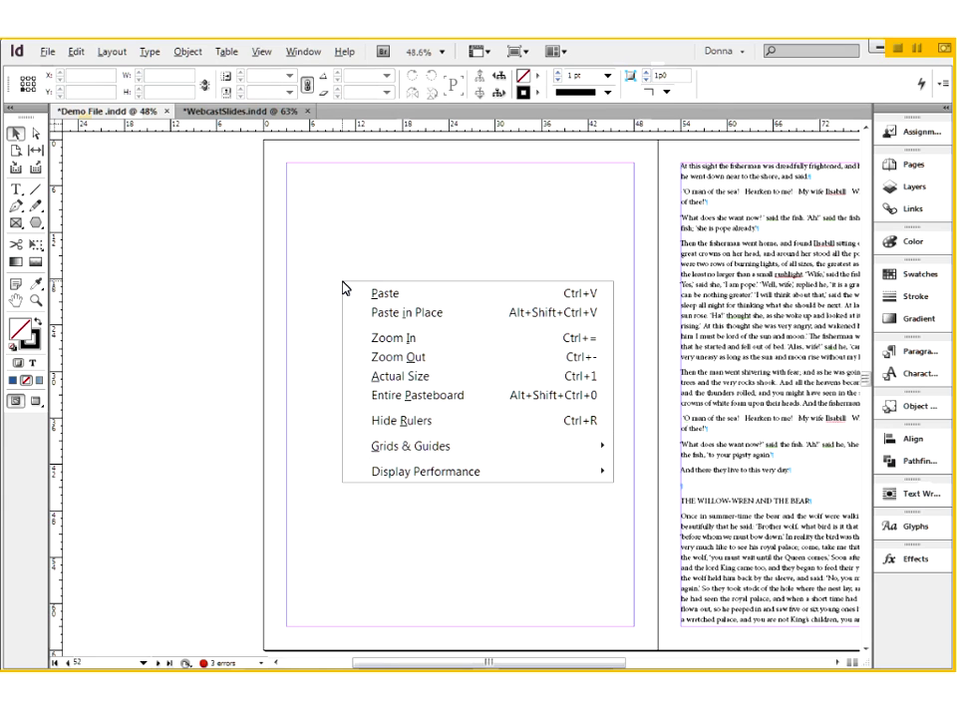
click(449, 318)
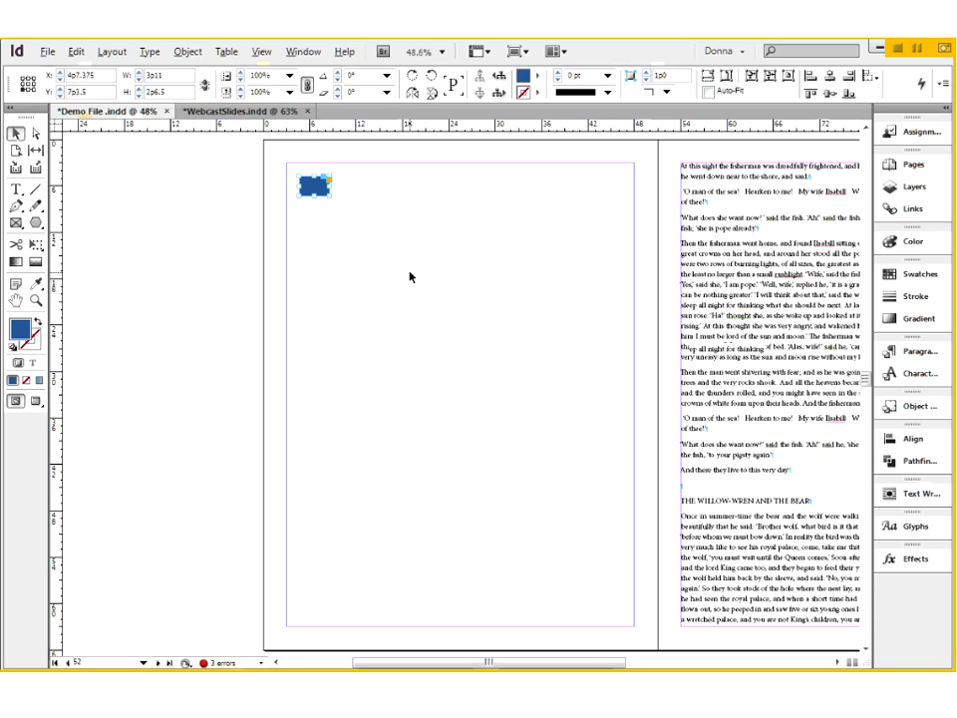
- Set the reference point to the top-left corner with the blue rectangle on page 50 selected
scroll(410, 277, up, 10)
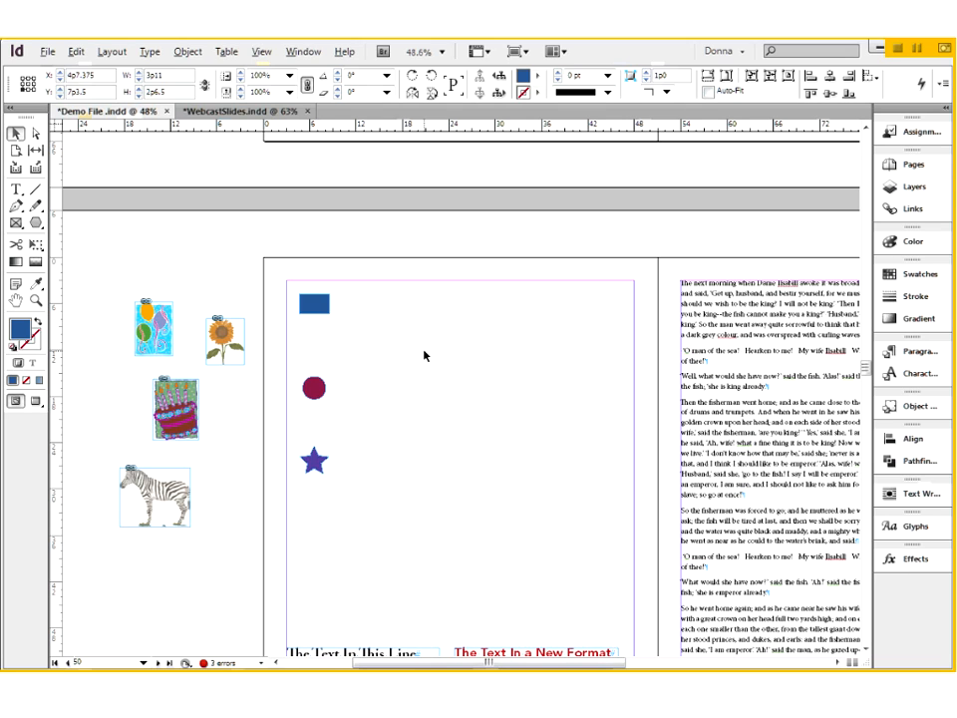
click(322, 304)
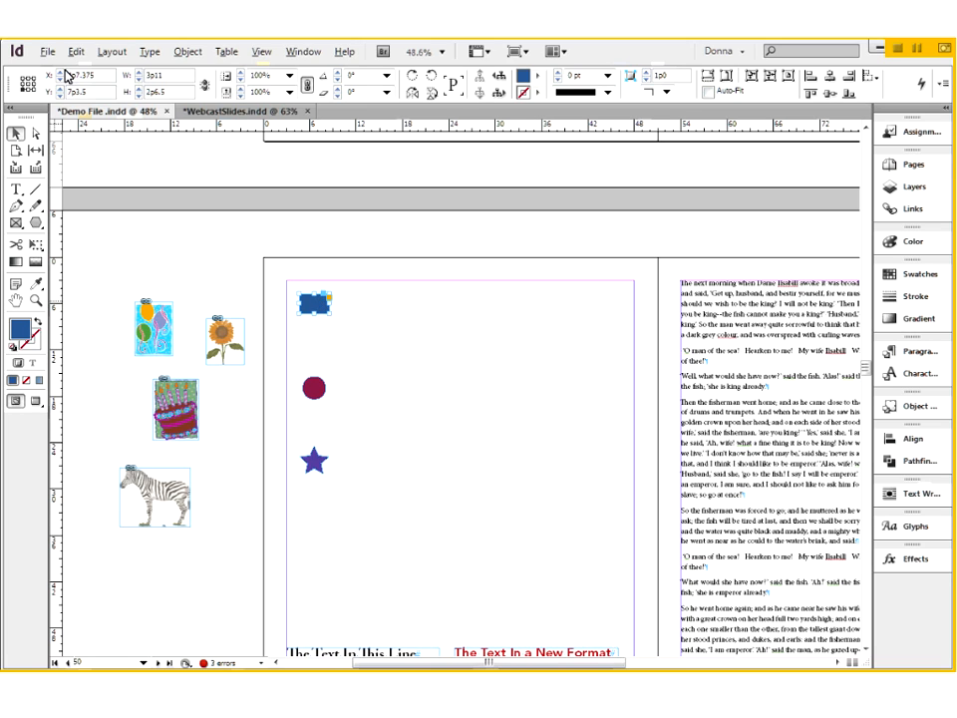
click(21, 78)
click(547, 412)
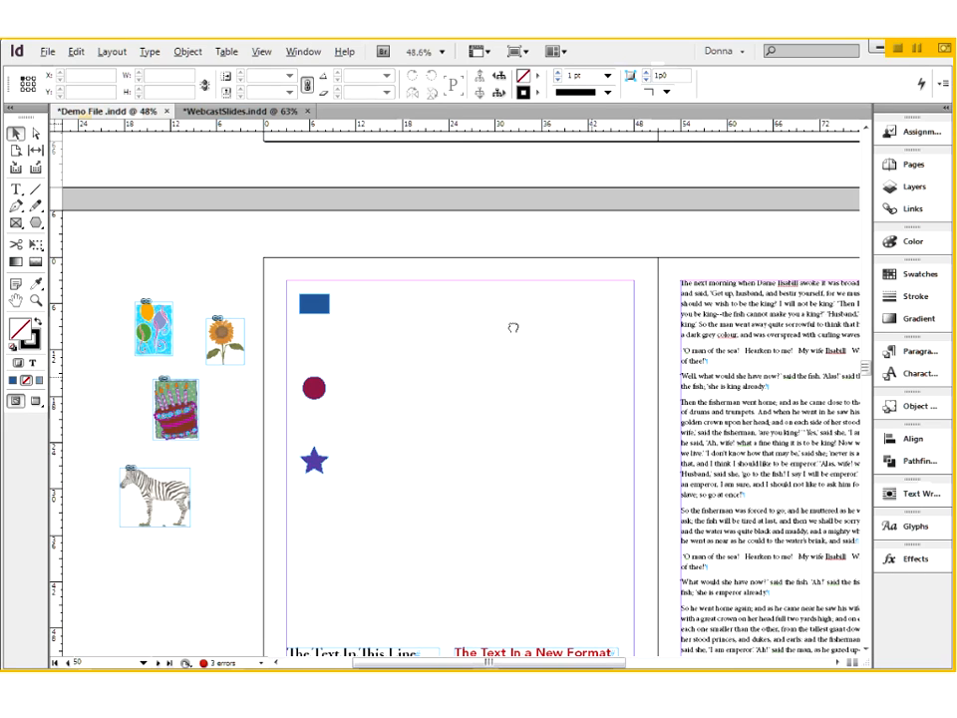
- Try to paste the copied blue rectangle in place on page 51
drag(514, 328, 392, 275)
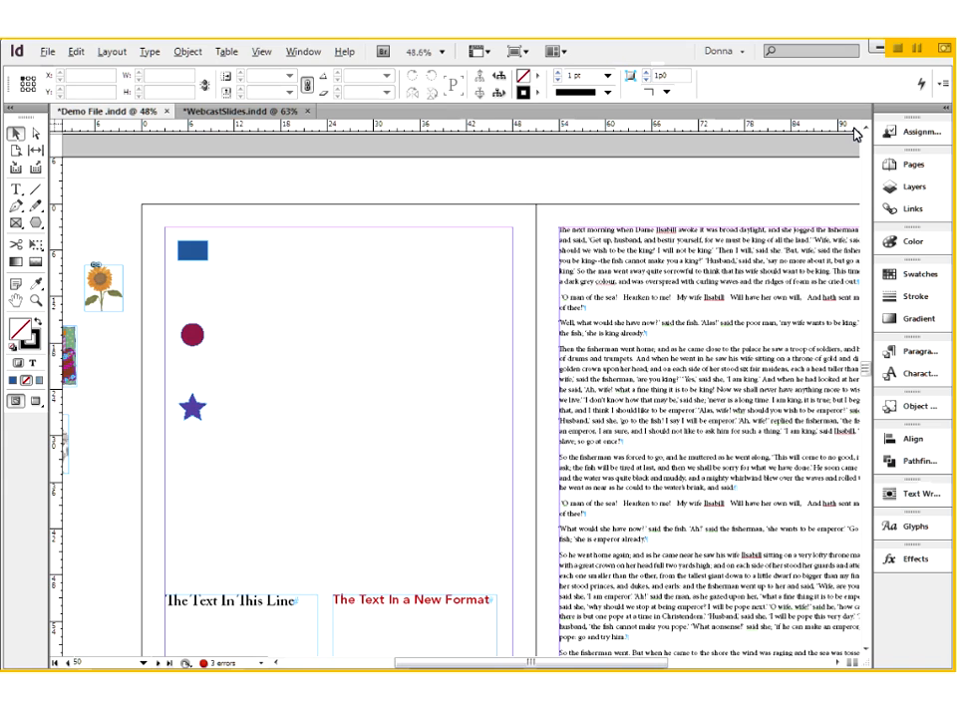
key(ctrl+minus)
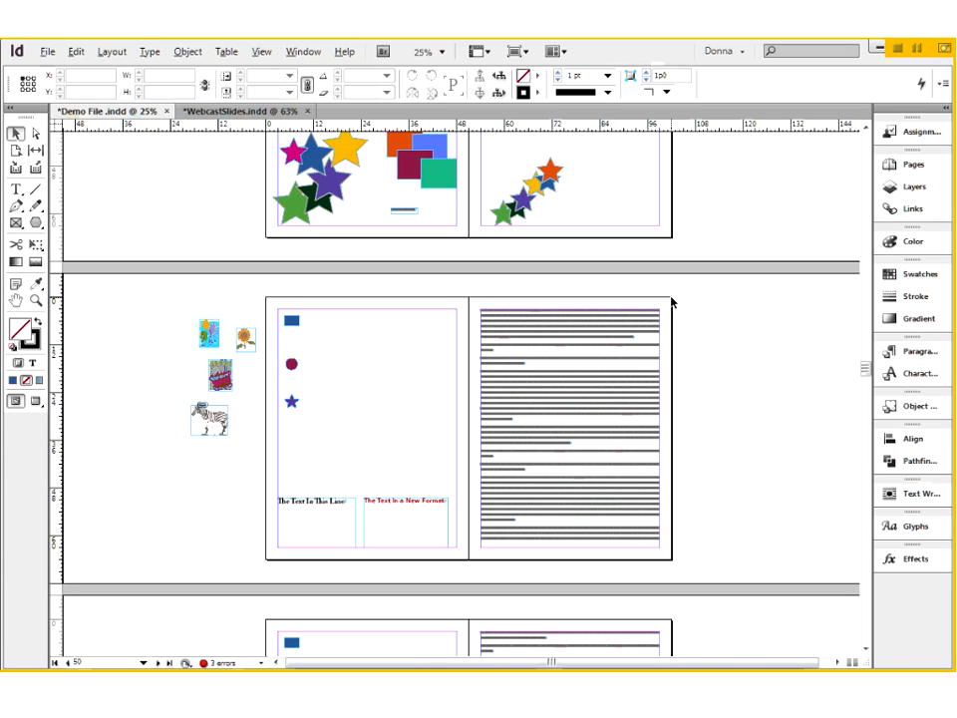
click(294, 324)
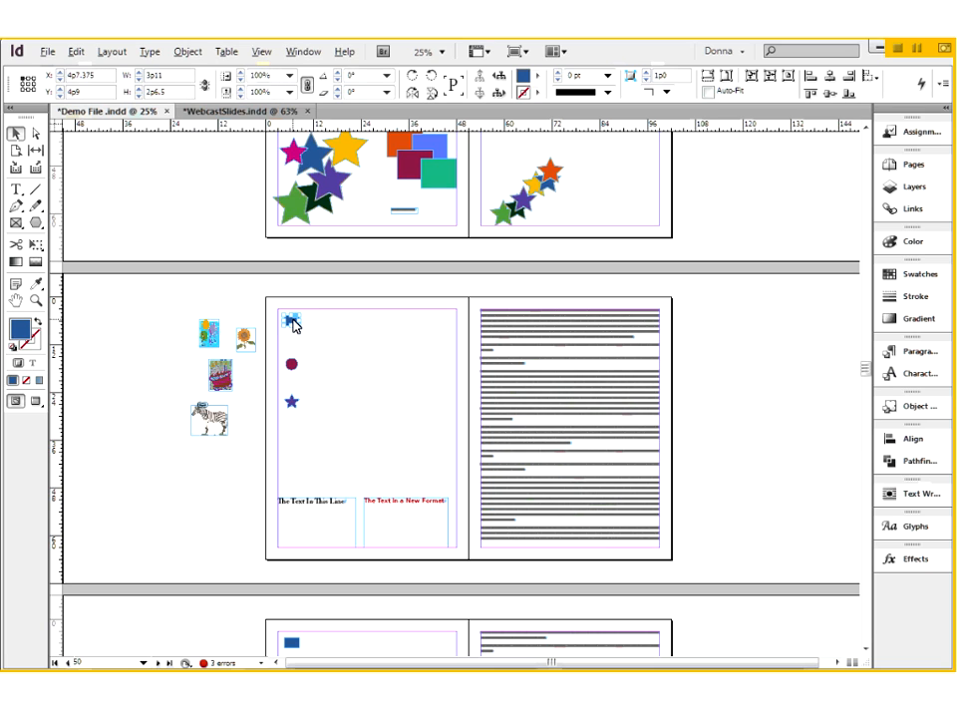
click(671, 310)
click(920, 167)
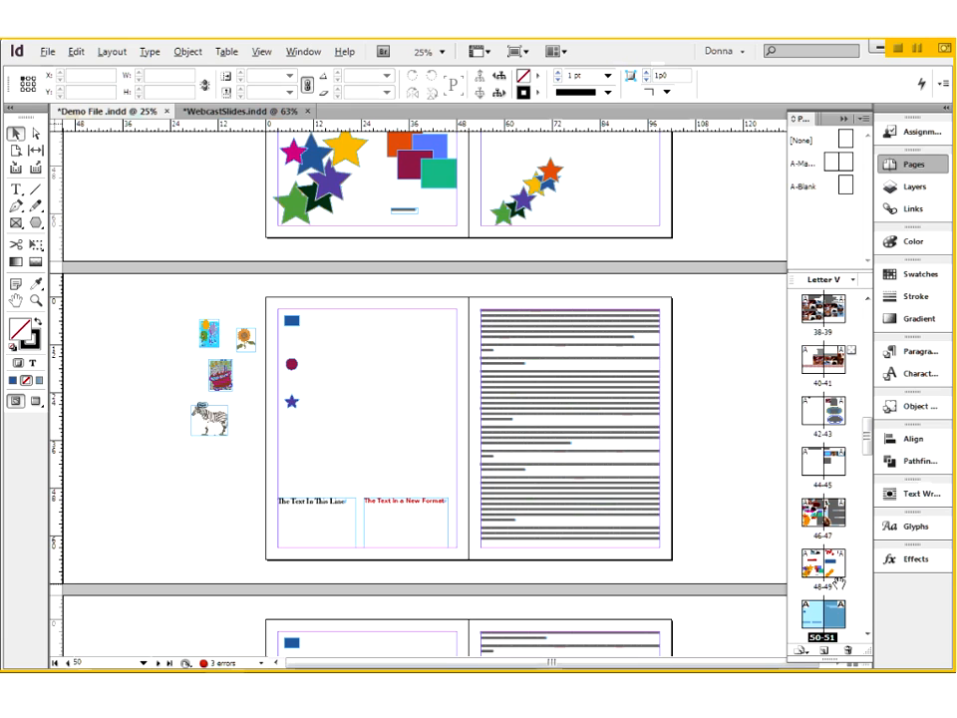
double_click(836, 614)
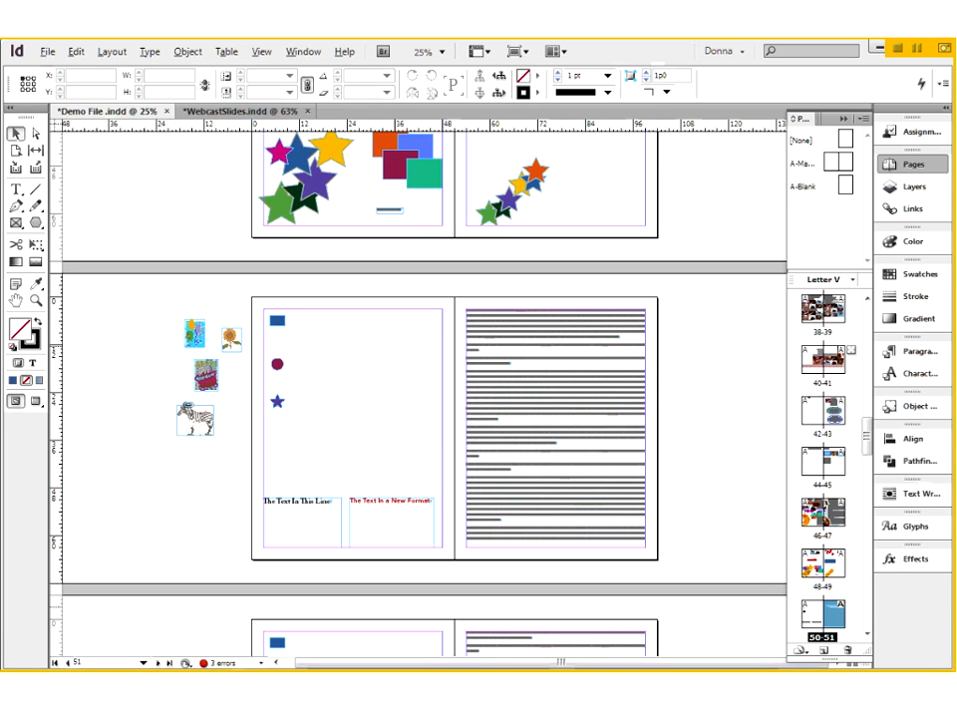
right_click(683, 350)
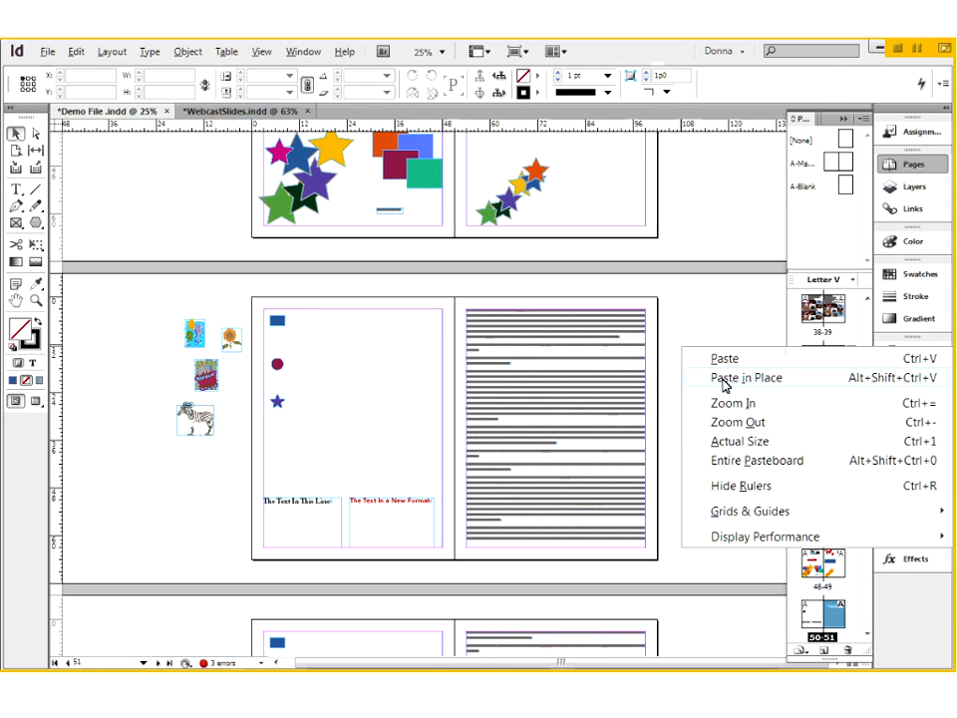
click(723, 384)
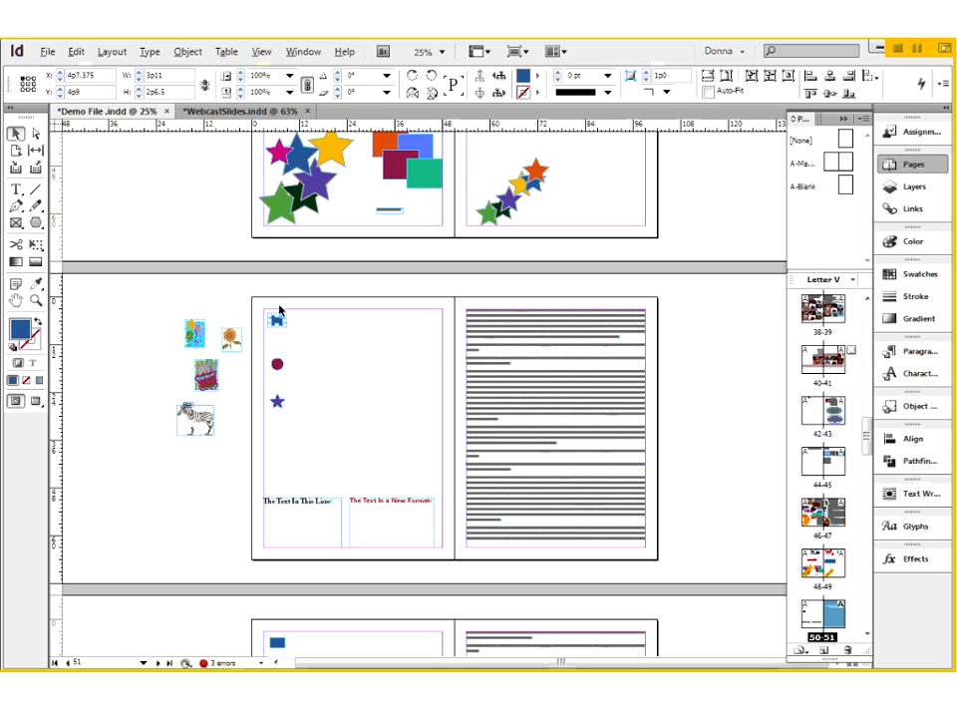
- Move the duplicate blue rectangle off the original on page 50 and delete it
drag(244, 301, 462, 494)
drag(261, 188, 347, 266)
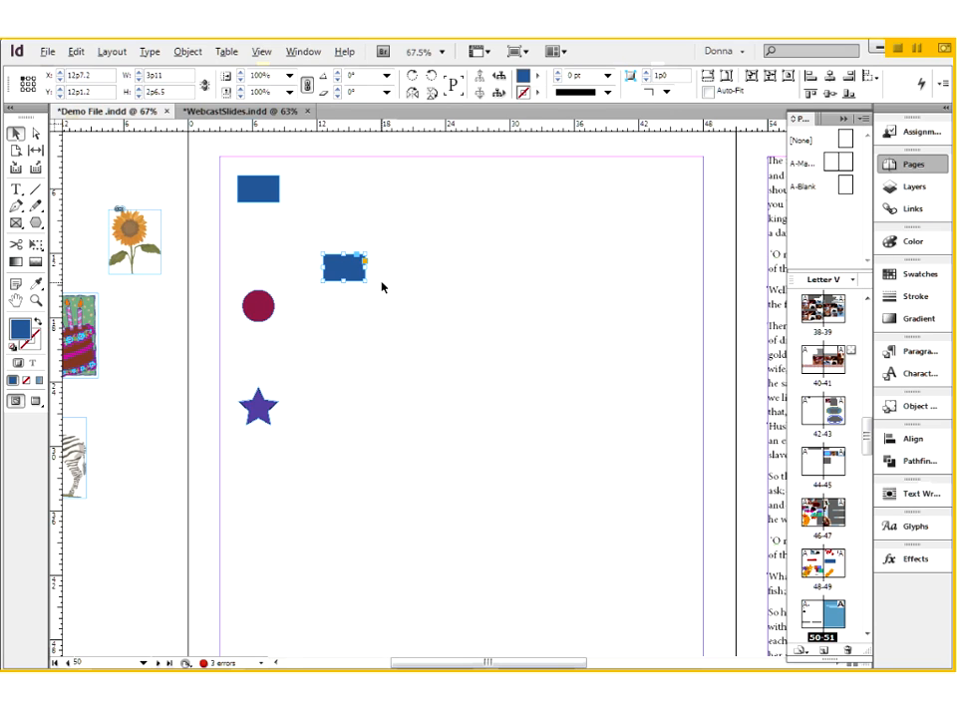
key(Delete)
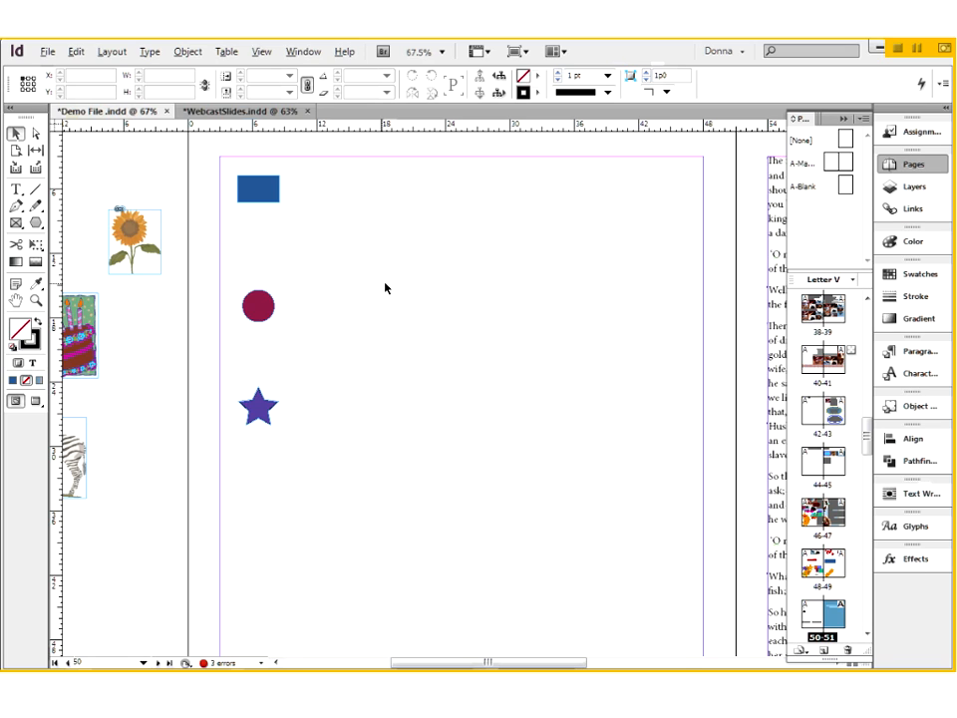
- Add a horizontal ruler guide on page 50 at Y 11p0, between the blue rectangle and the circle
scroll(409, 288, up, 1)
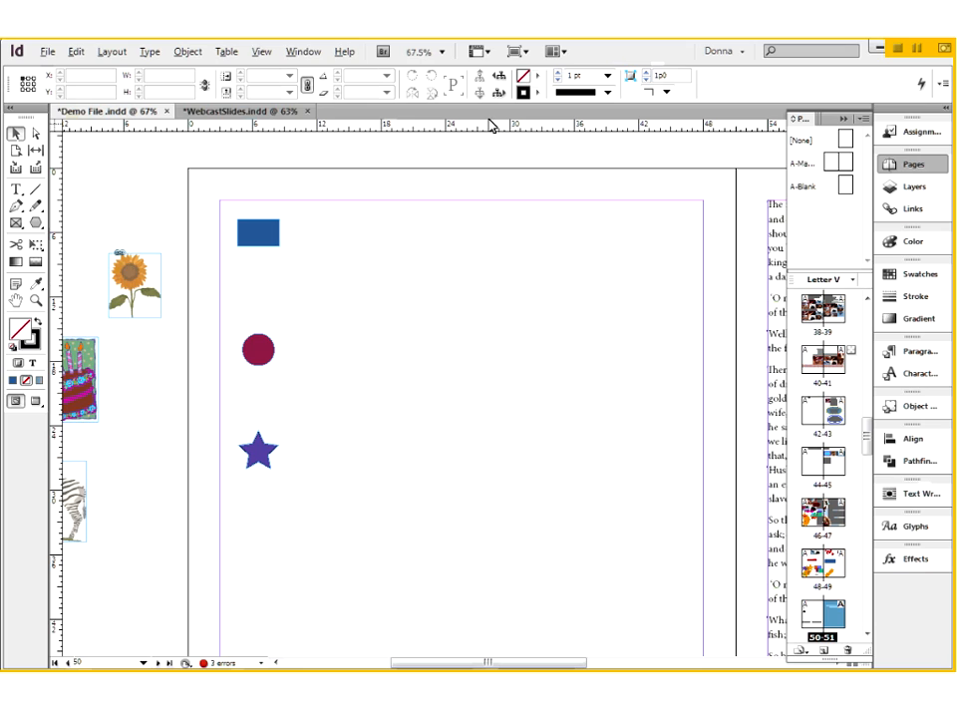
drag(491, 124, 490, 287)
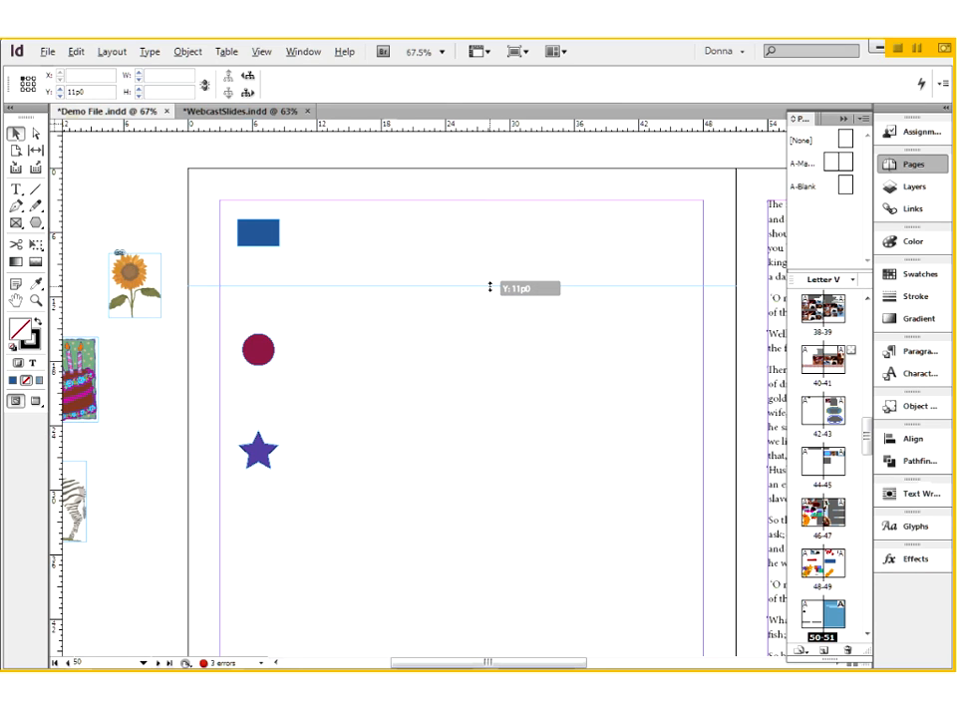
drag(490, 287, 490, 288)
click(435, 314)
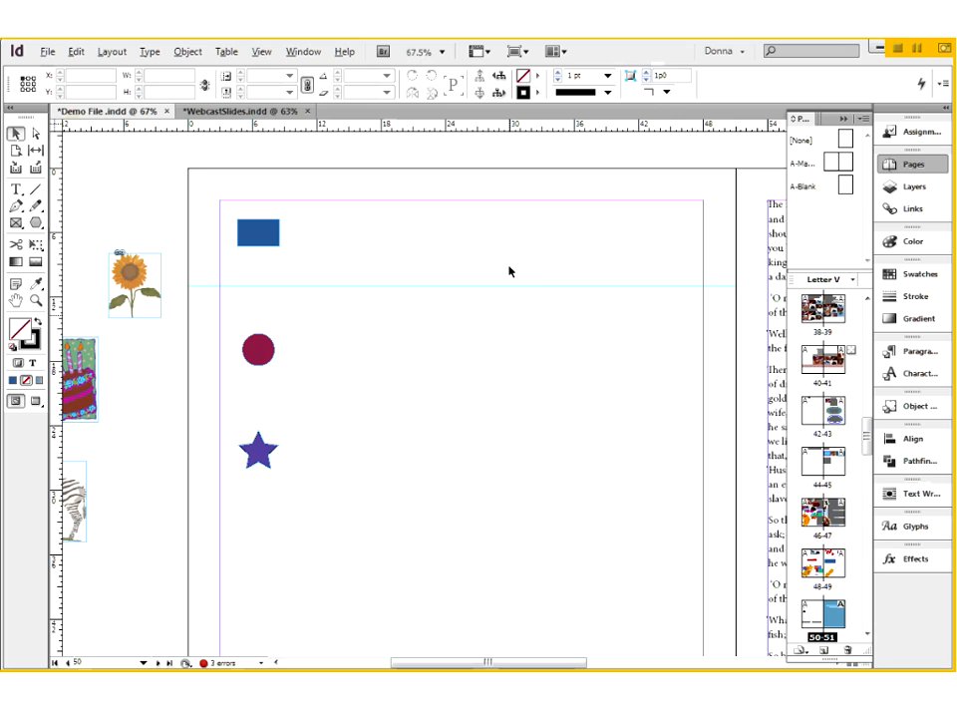
- Copy the horizontal guide from page 50, paste it in place on page 52, and view both spreads together
drag(508, 266, 532, 326)
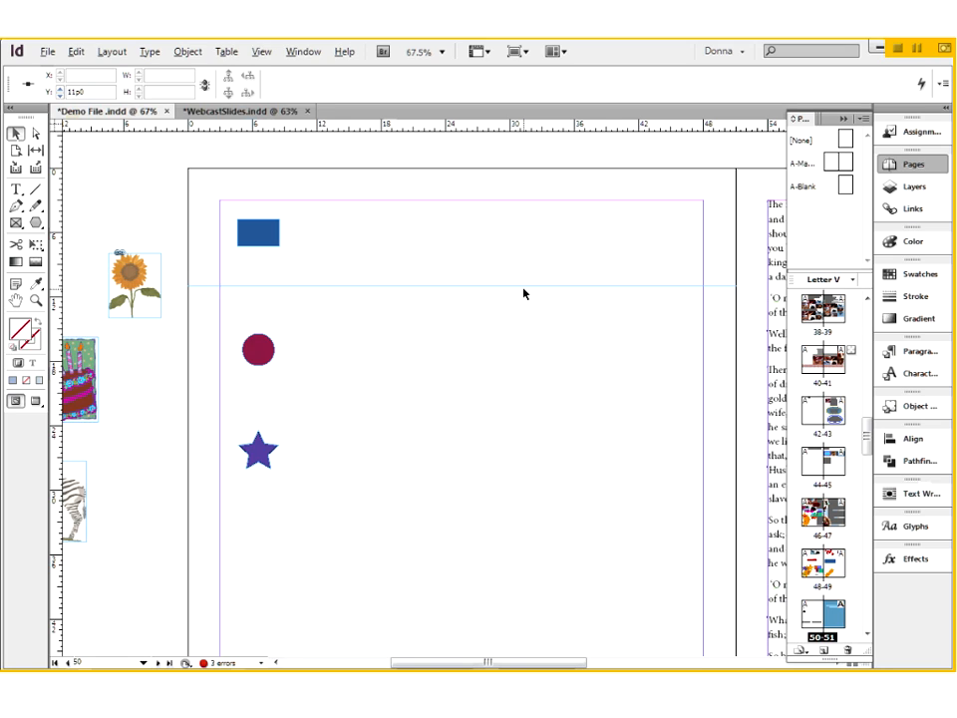
key(ctrl+z)
key(ctrl+z)
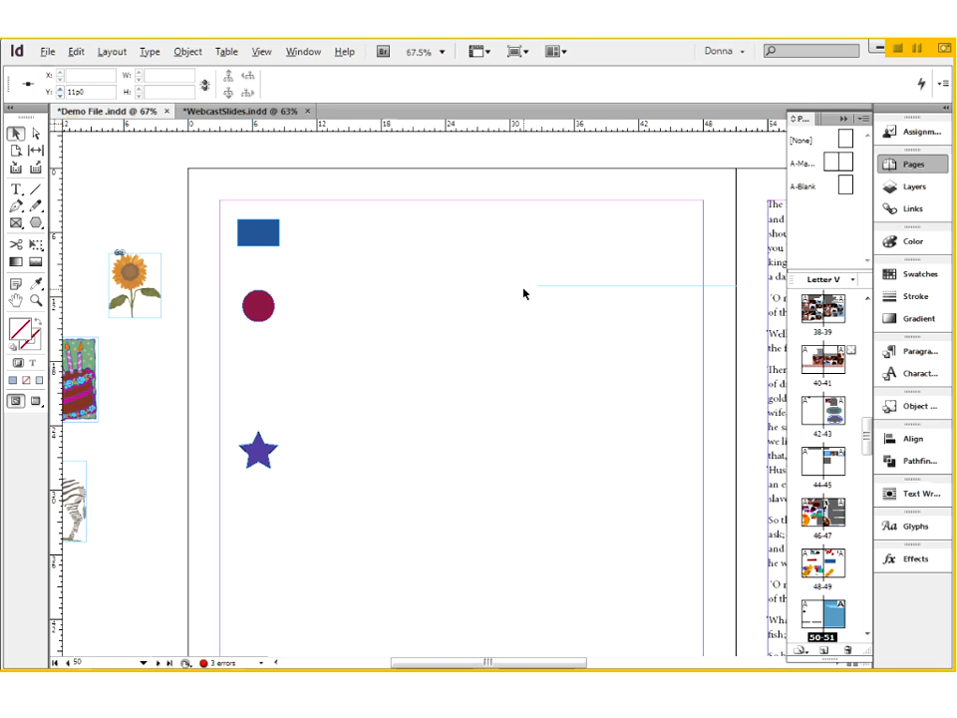
scroll(523, 293, down, 10)
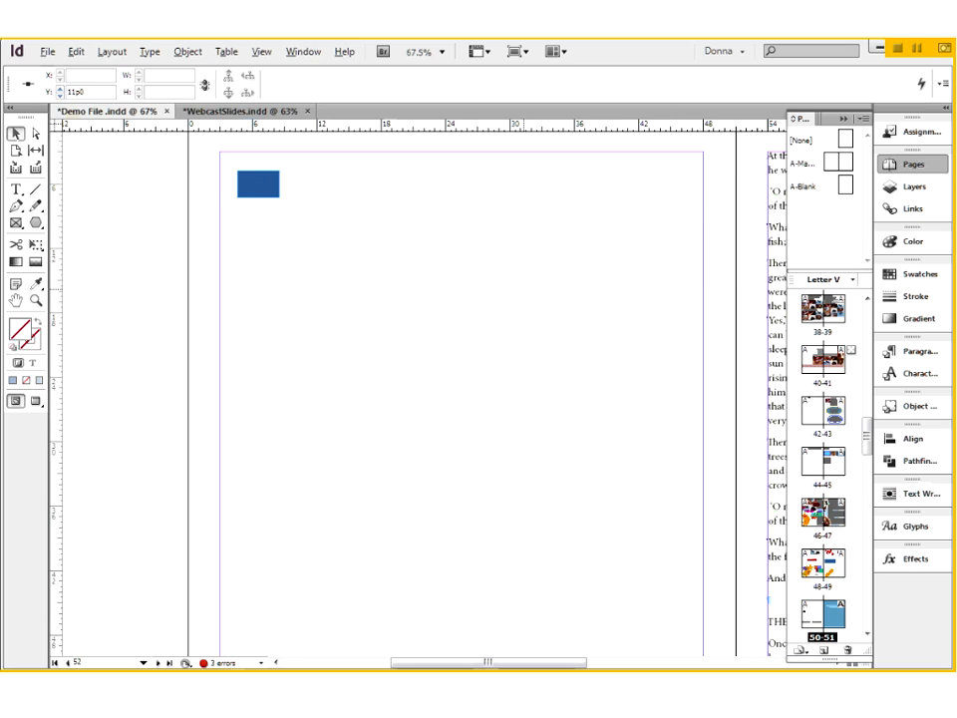
right_click(421, 425)
right_click(304, 399)
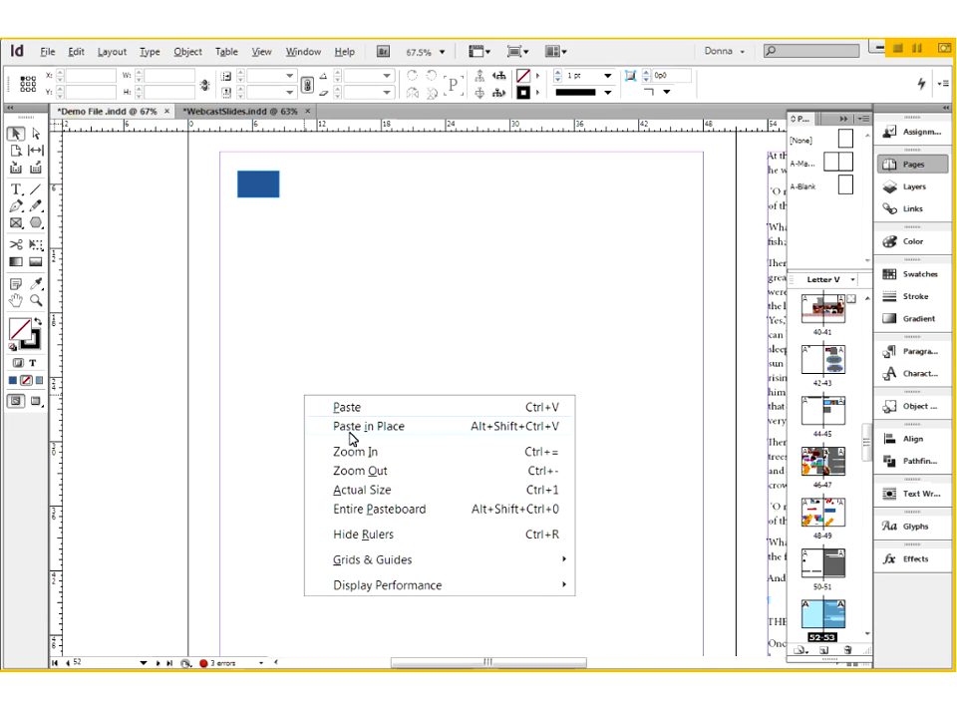
click(356, 426)
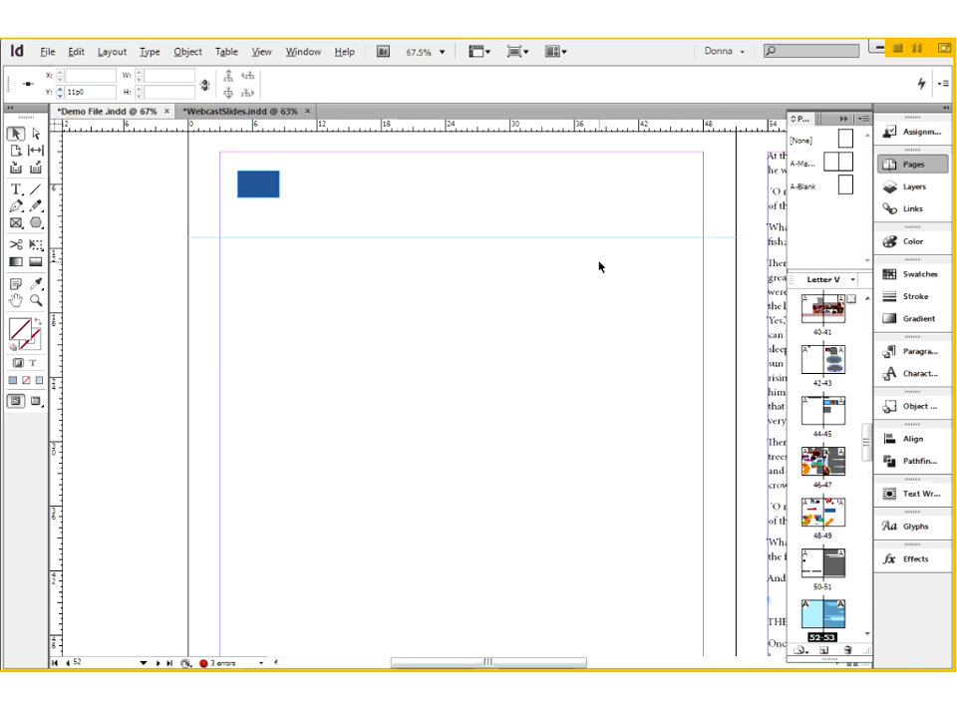
key(ctrl+minus)
key(ctrl+minus)
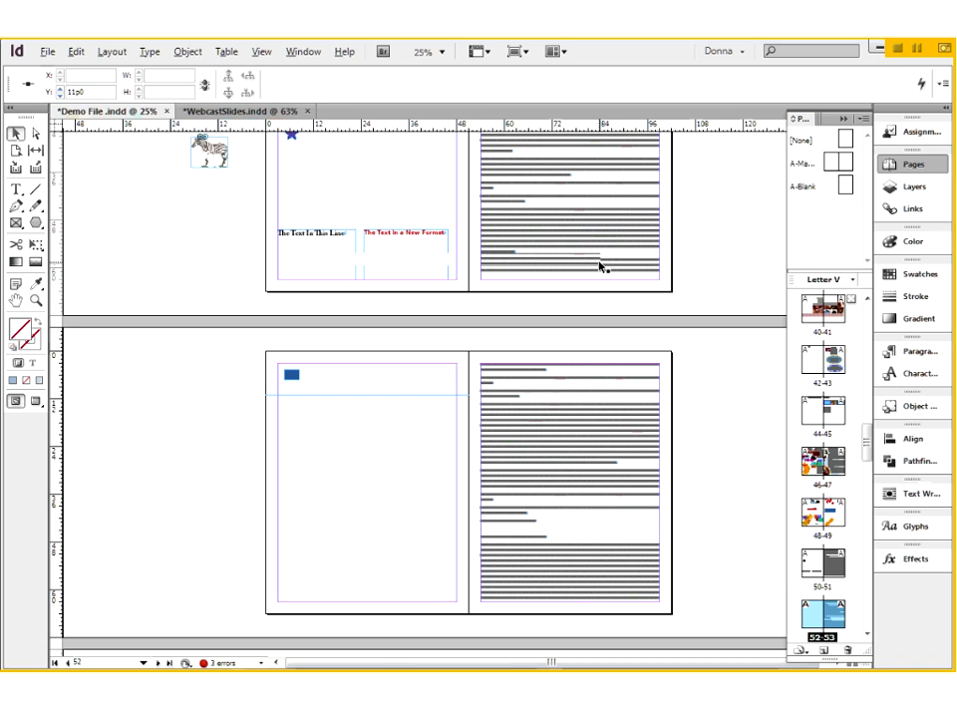
scroll(365, 533, up, 3)
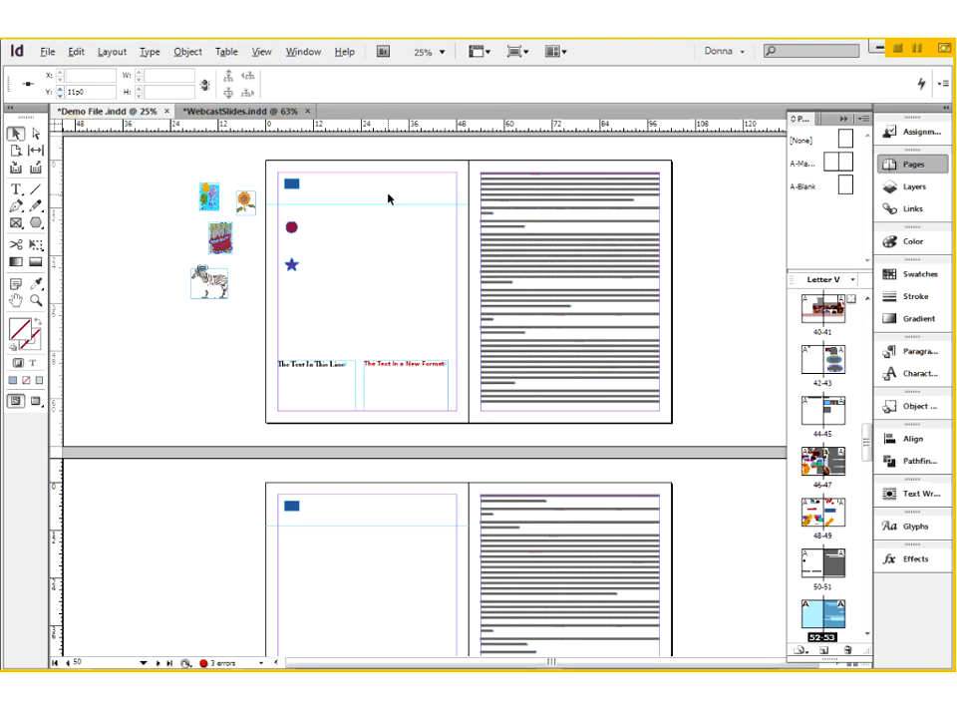
- Delete the horizontal ruler guides on pages 50 and 52, and show the shapes on page 50 up close
click(414, 231)
drag(375, 527, 381, 555)
key(Delete)
key(ctrl+space)
drag(253, 168, 469, 326)
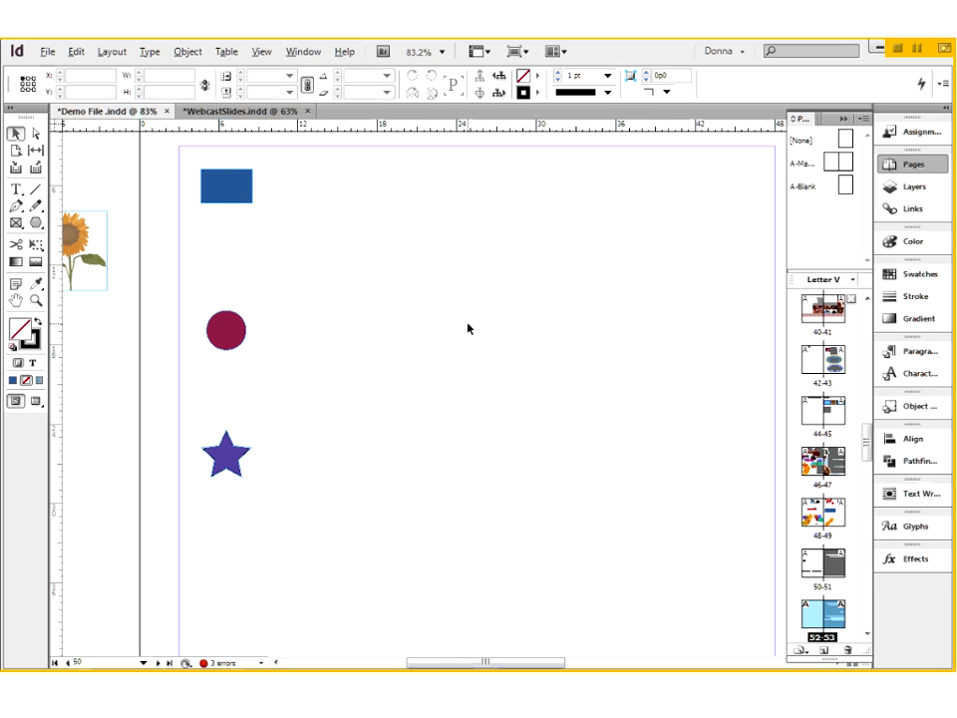
- Duplicate the blue rectangle three times at scattered positions beside the original, and delete the three copies
click(229, 195)
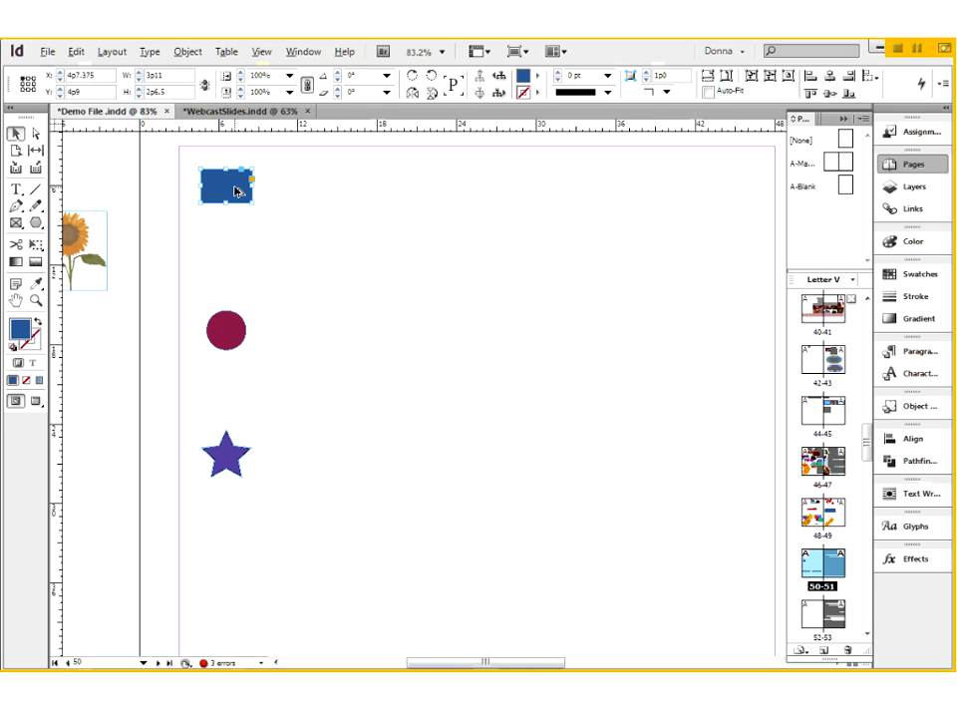
drag(235, 192, 400, 242)
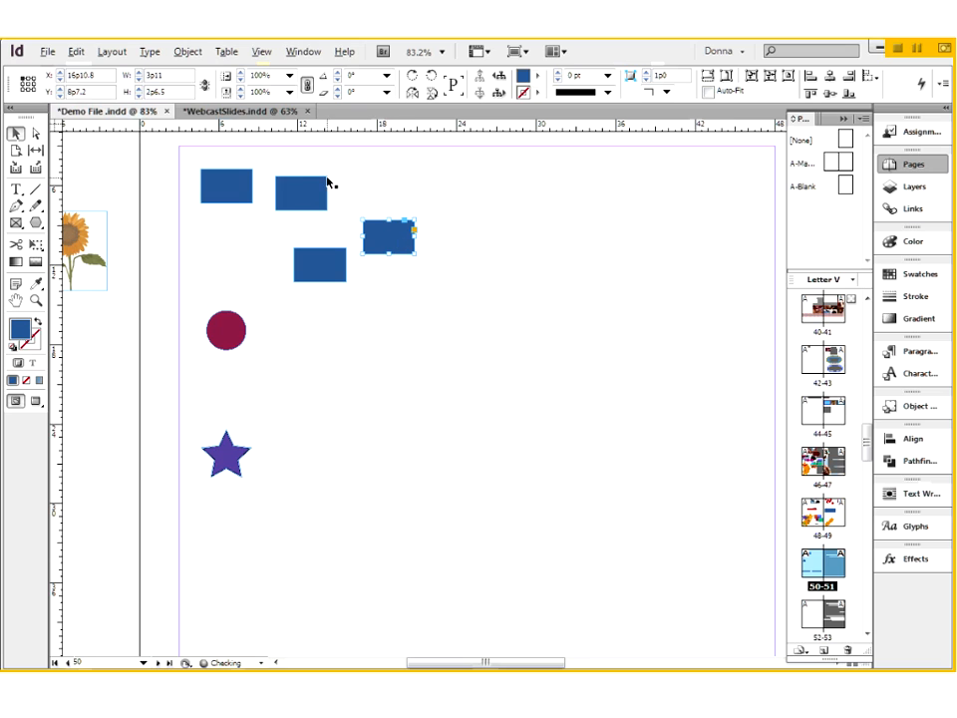
drag(313, 164, 419, 313)
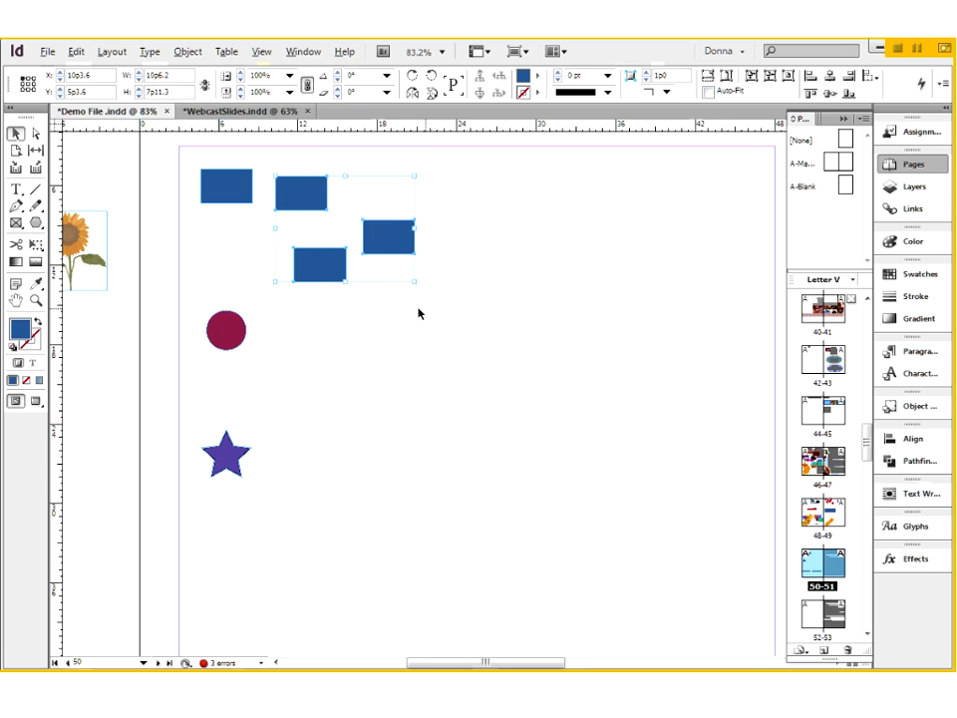
key(Delete)
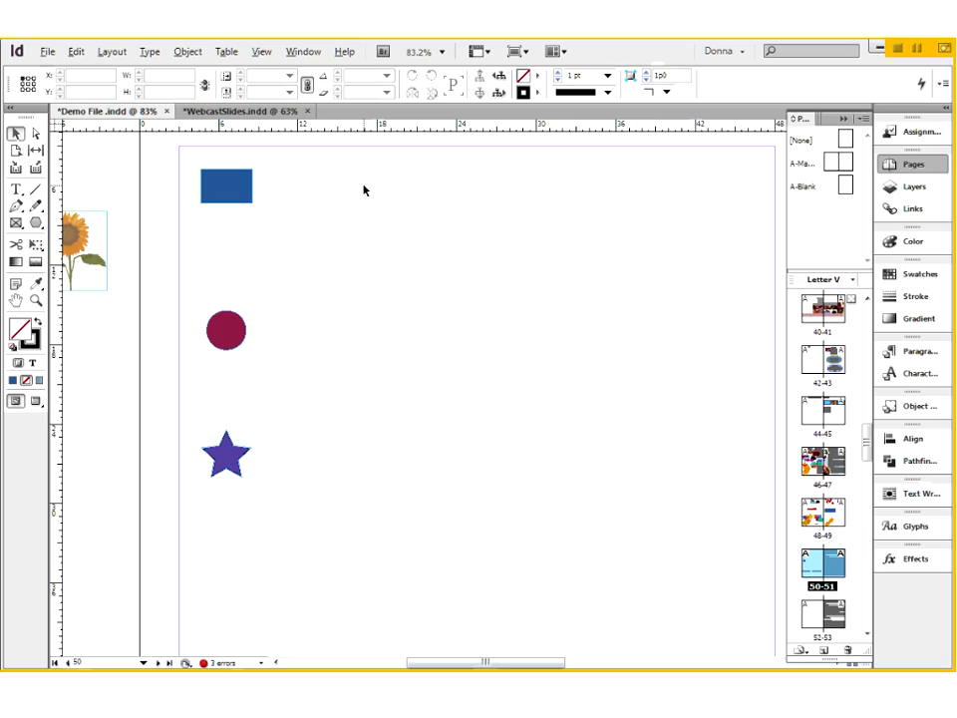
- Duplicate the blue rectangle one copy at a time into an evenly spaced row of five at Y 4p9, and delete the four copies
click(241, 196)
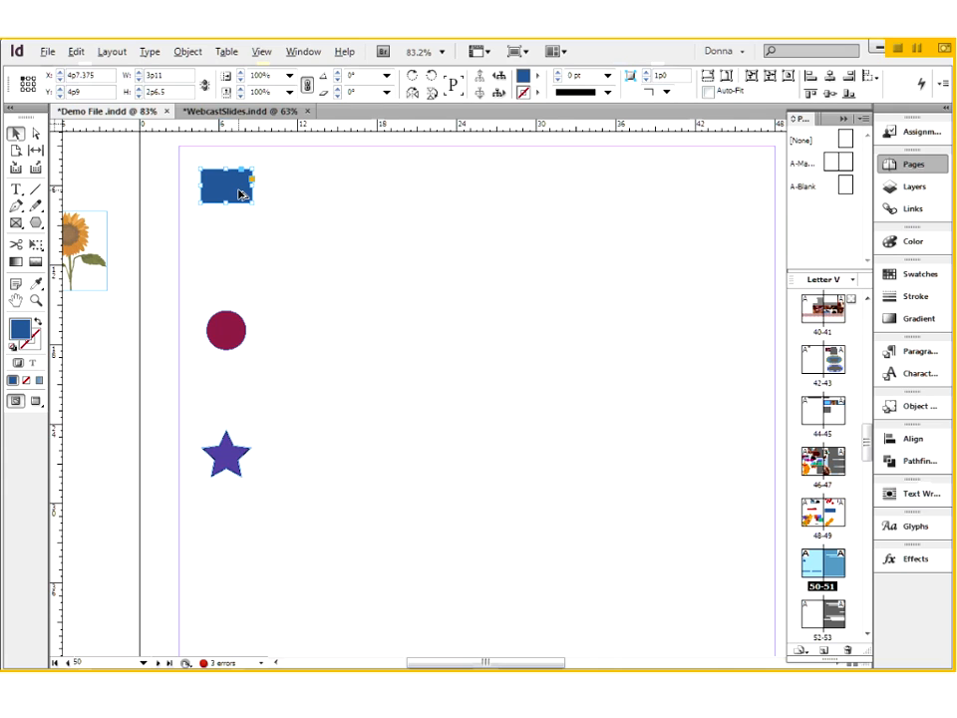
drag(240, 195, 372, 199)
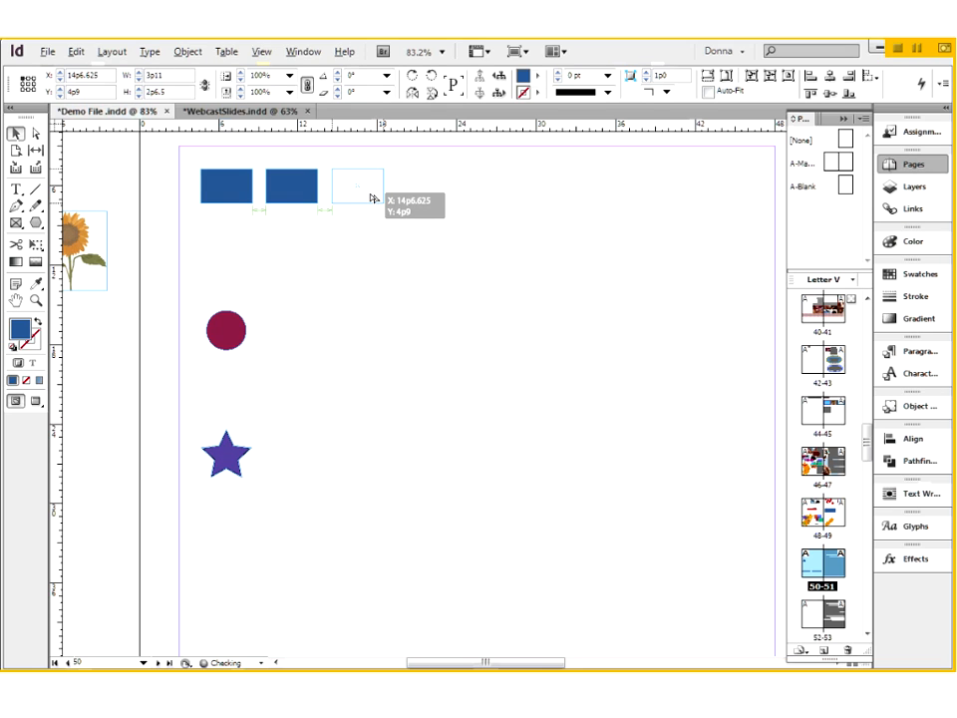
drag(372, 199, 369, 191)
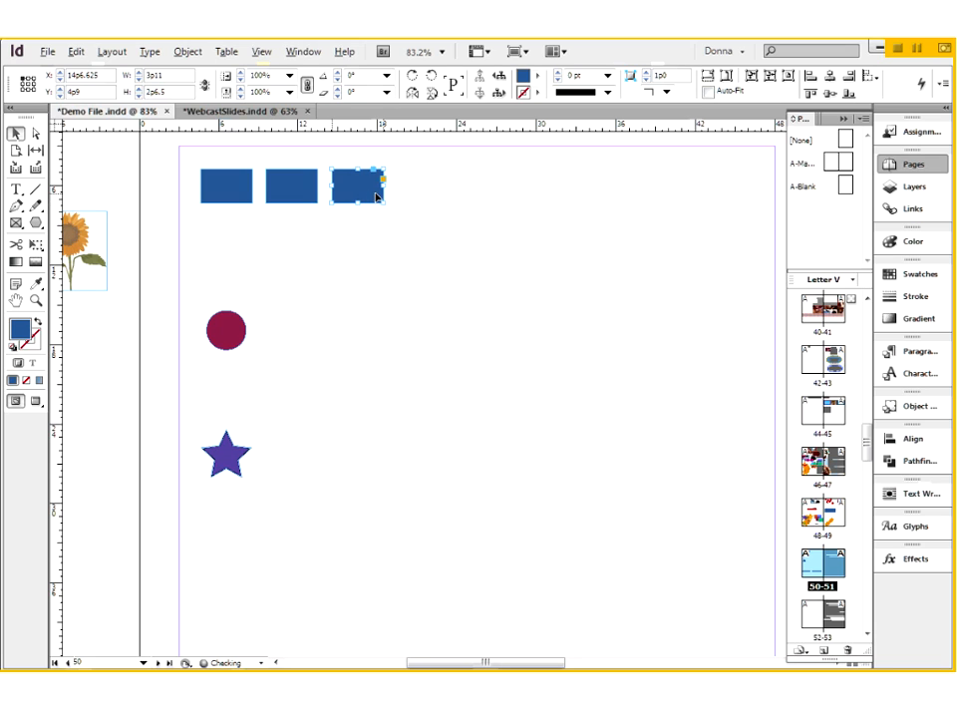
drag(439, 197, 506, 195)
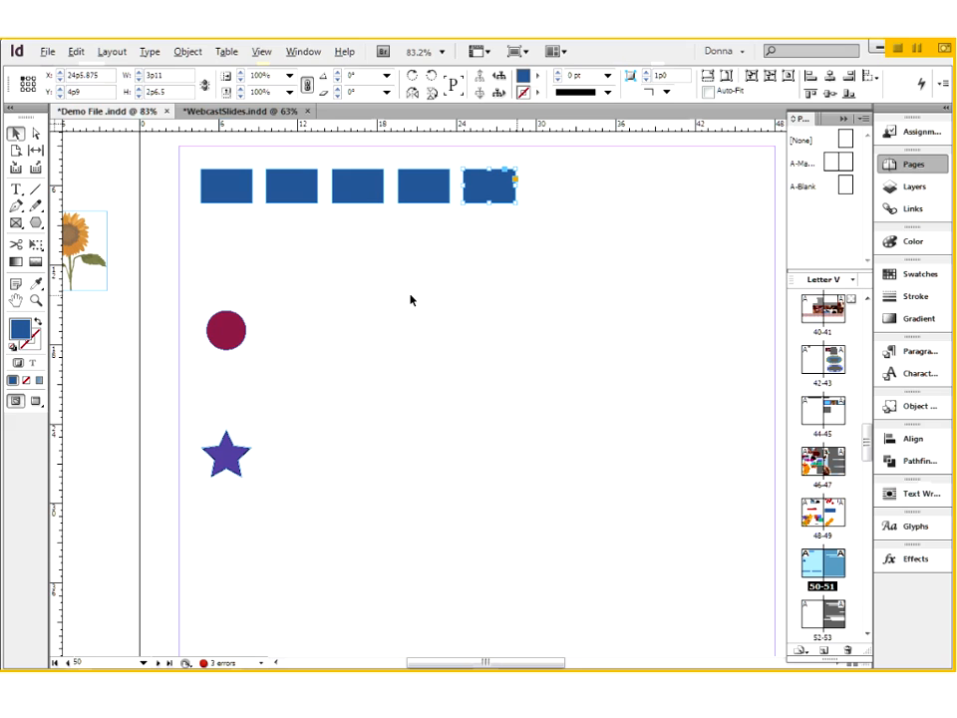
click(429, 319)
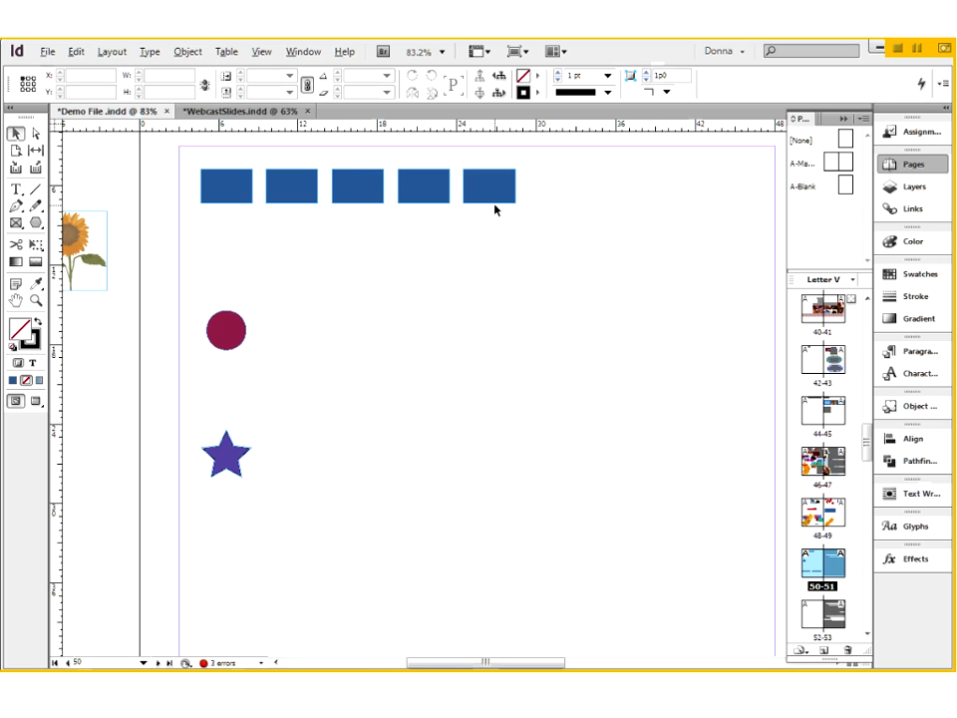
drag(300, 157, 538, 239)
key(Delete)
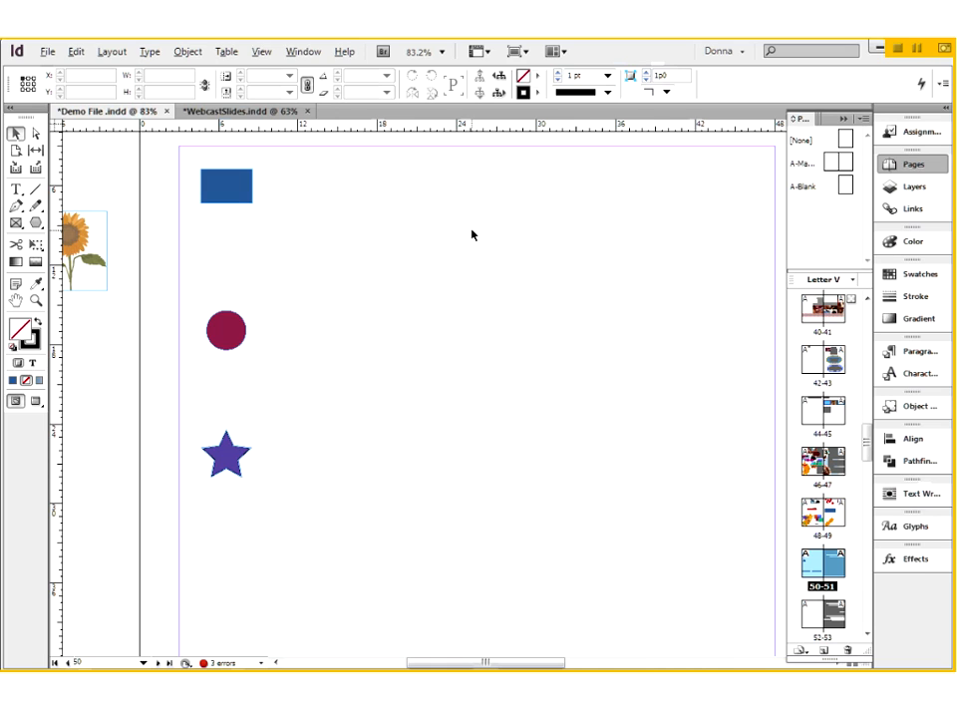
- Create a row of five evenly spaced blue rectangles about 27p11 wide in a single duplicating move, and undo it
click(239, 191)
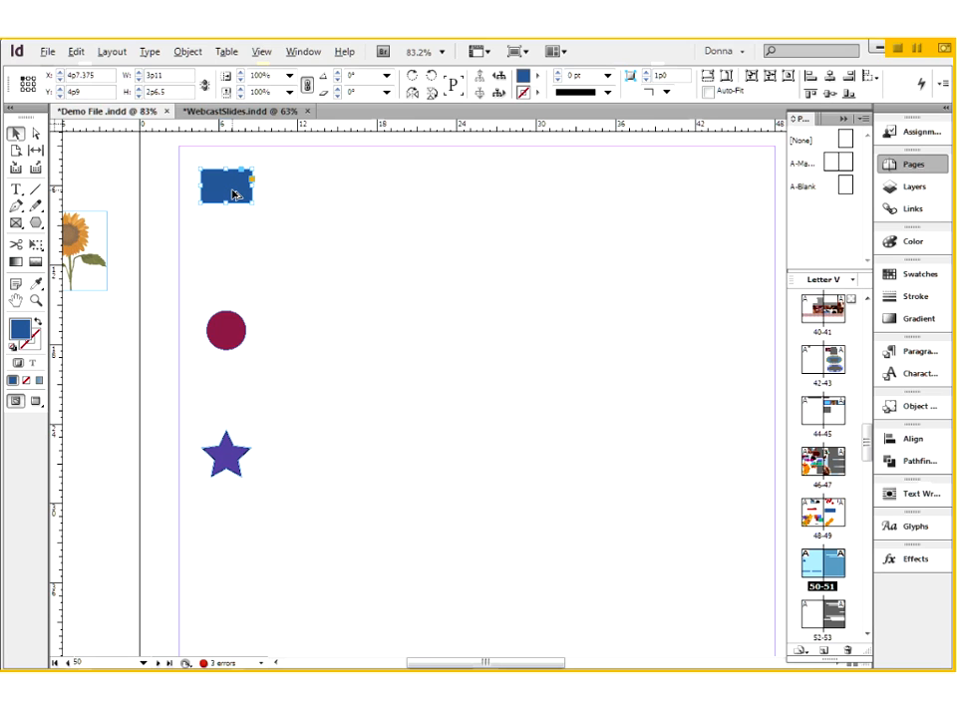
drag(232, 194, 503, 222)
key(Right)
key(Right)
key(Right)
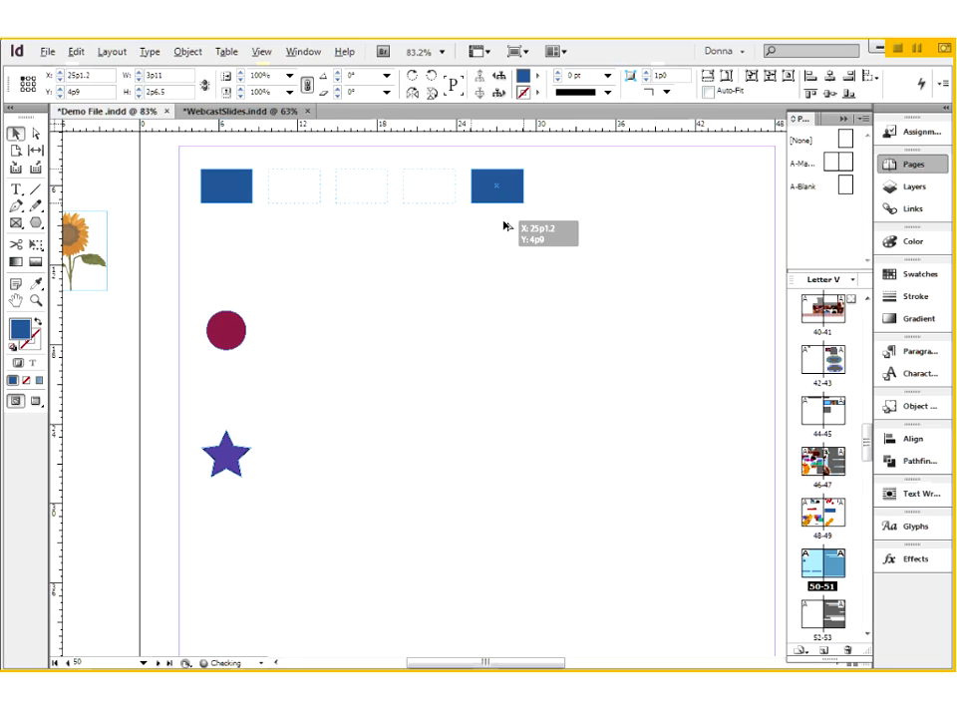
drag(503, 225, 550, 225)
drag(551, 226, 552, 225)
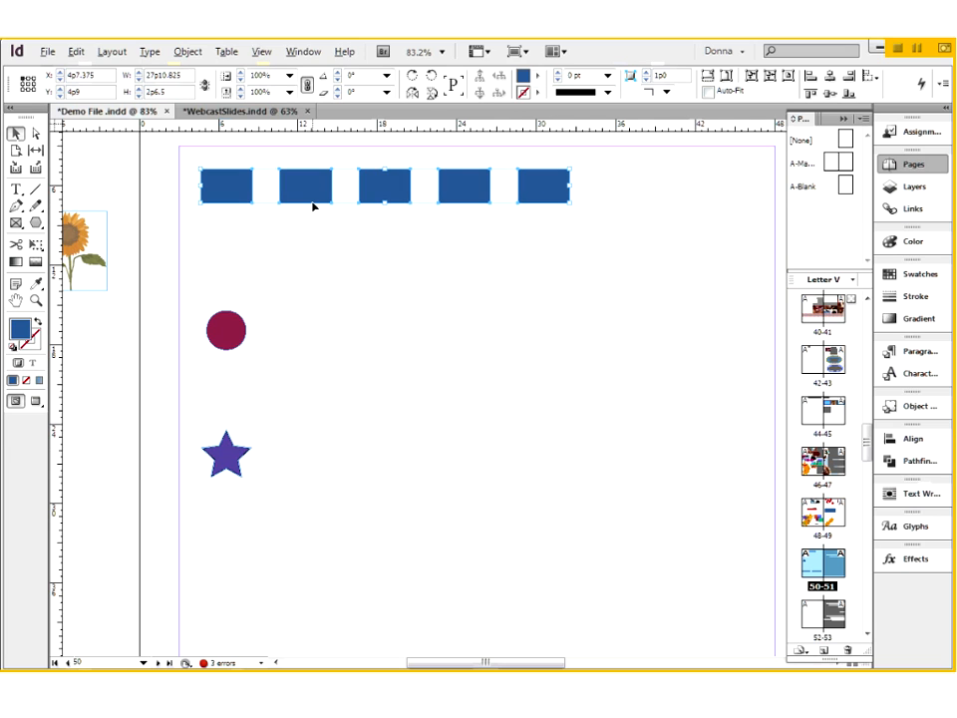
key(ctrl+z)
- Create a descending diagonal series of six corner-touching blue rectangles in a single duplicating move, and undo it
click(257, 181)
click(229, 191)
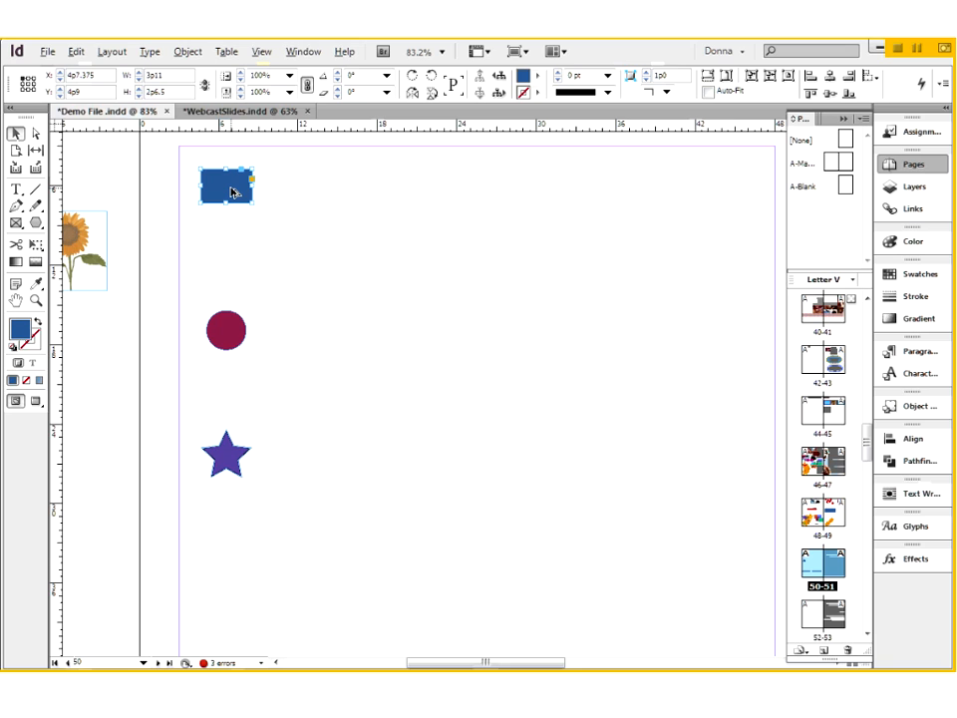
drag(237, 190, 612, 301)
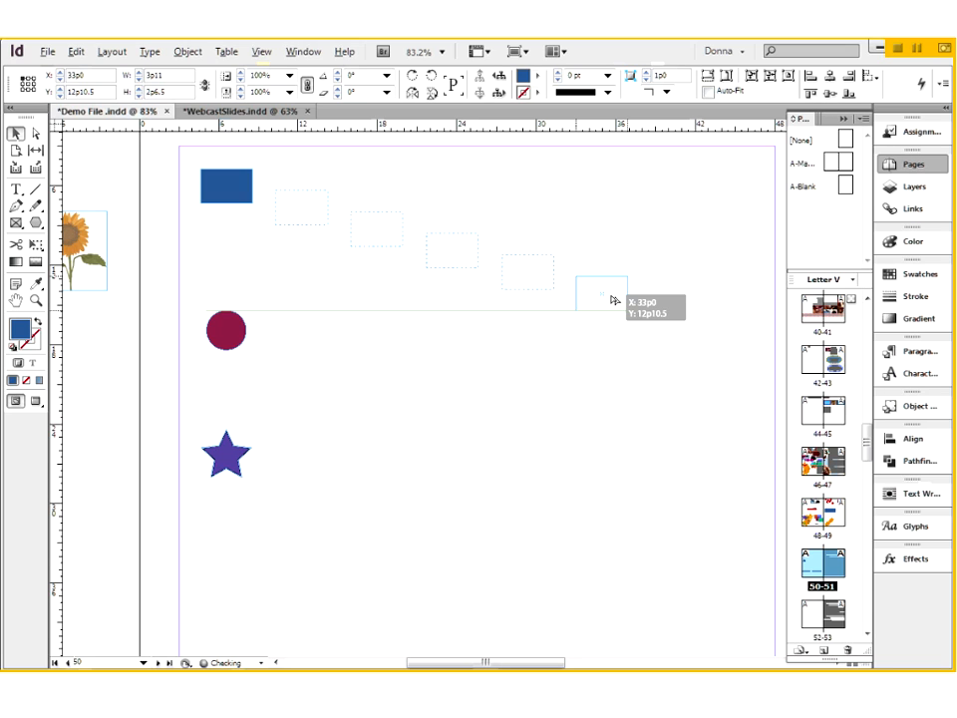
drag(612, 300, 634, 389)
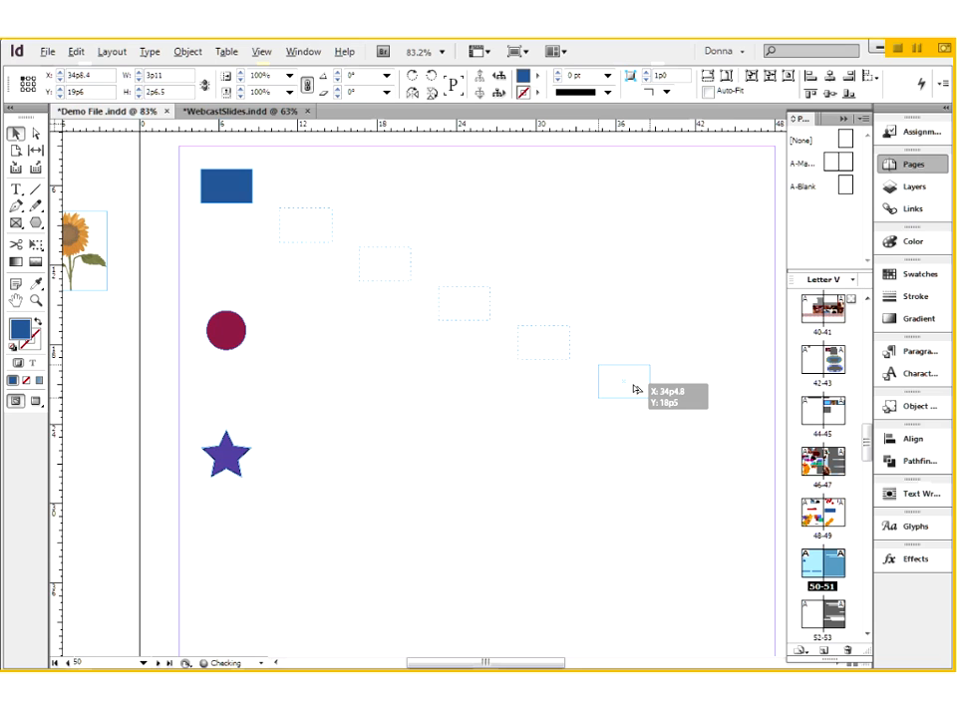
drag(634, 389, 500, 326)
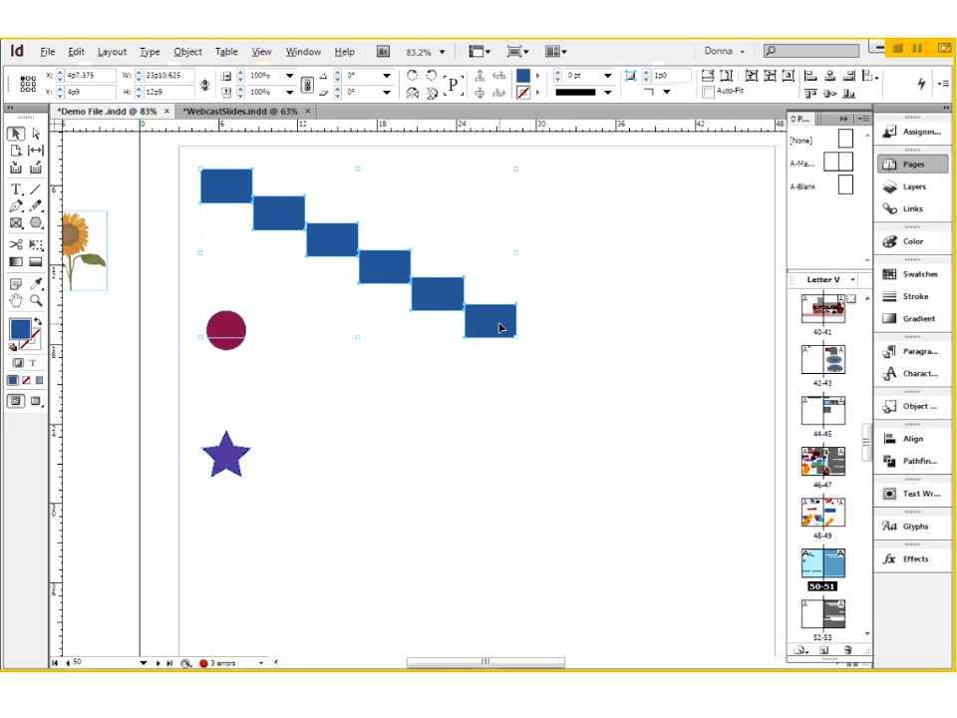
key(ctrl+z)
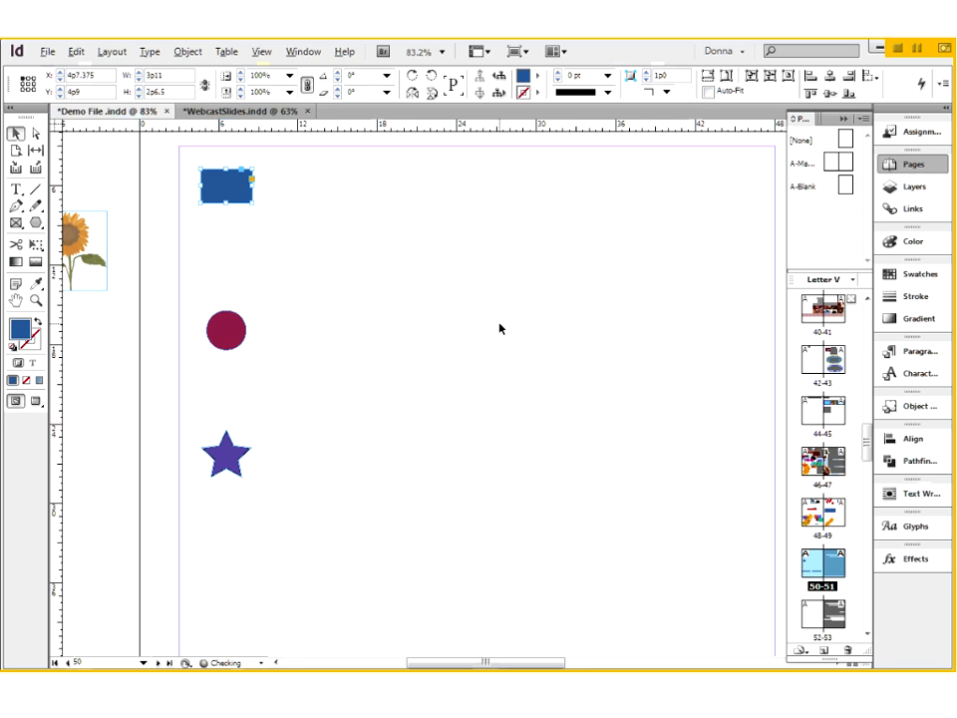
key(ctrl+alt+u)
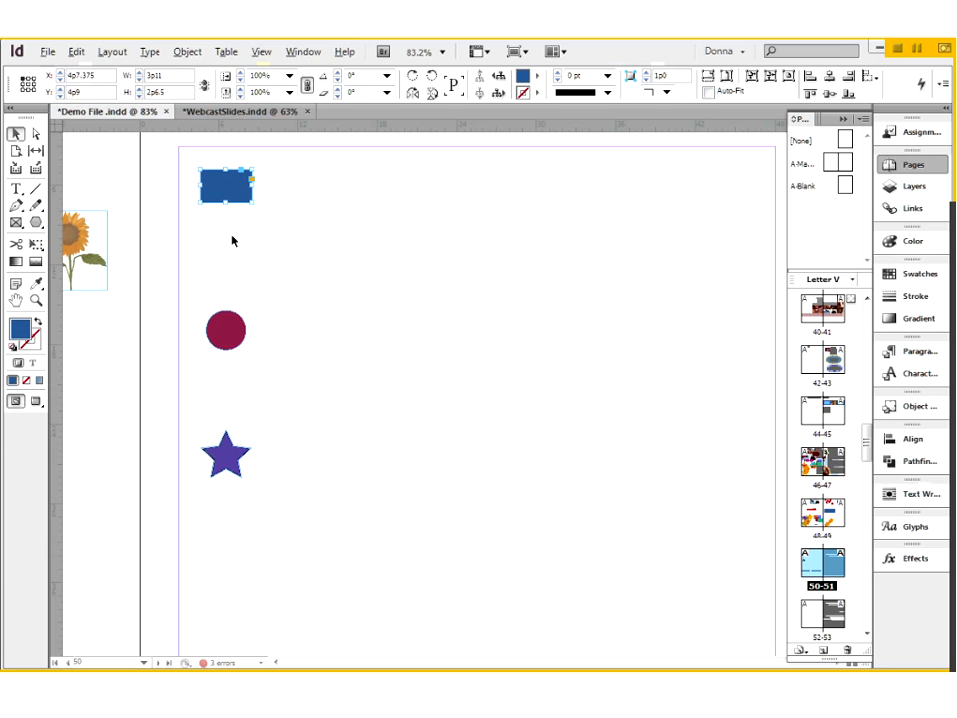
- Duplicate the dark red circle to X 10p2.4 at the same height, and move the copy straight down to Y 22p2.4
click(228, 339)
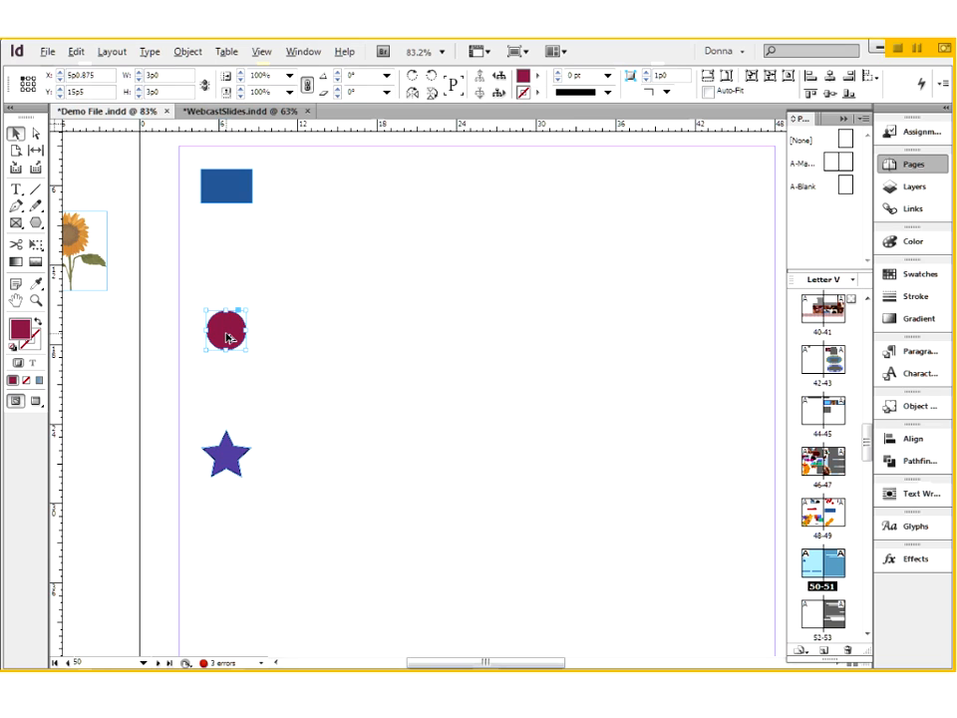
drag(228, 339, 294, 346)
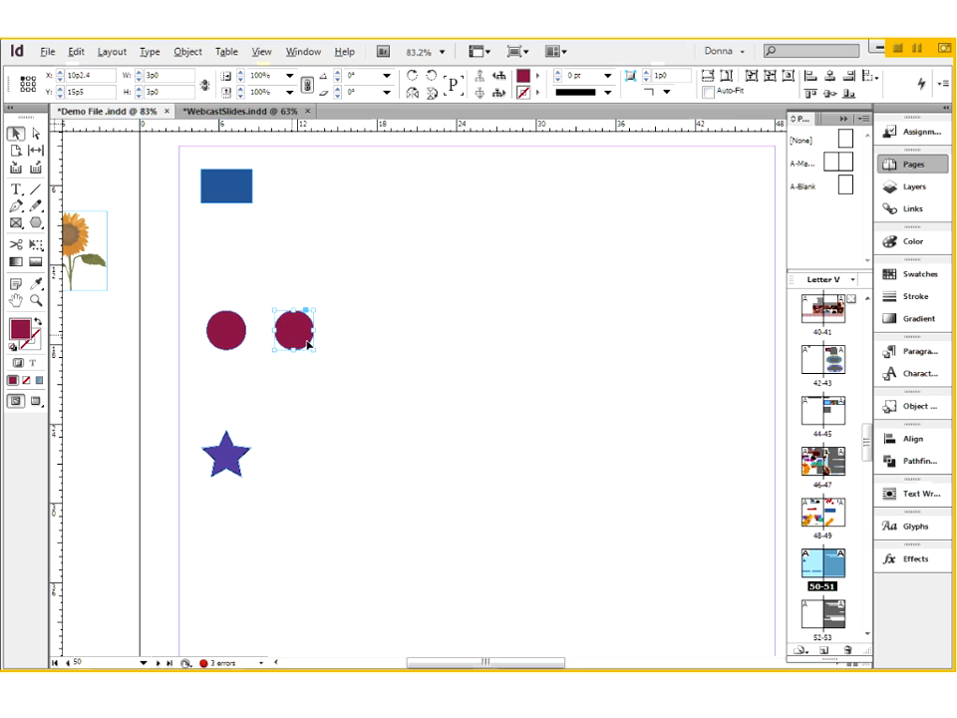
drag(296, 339, 297, 429)
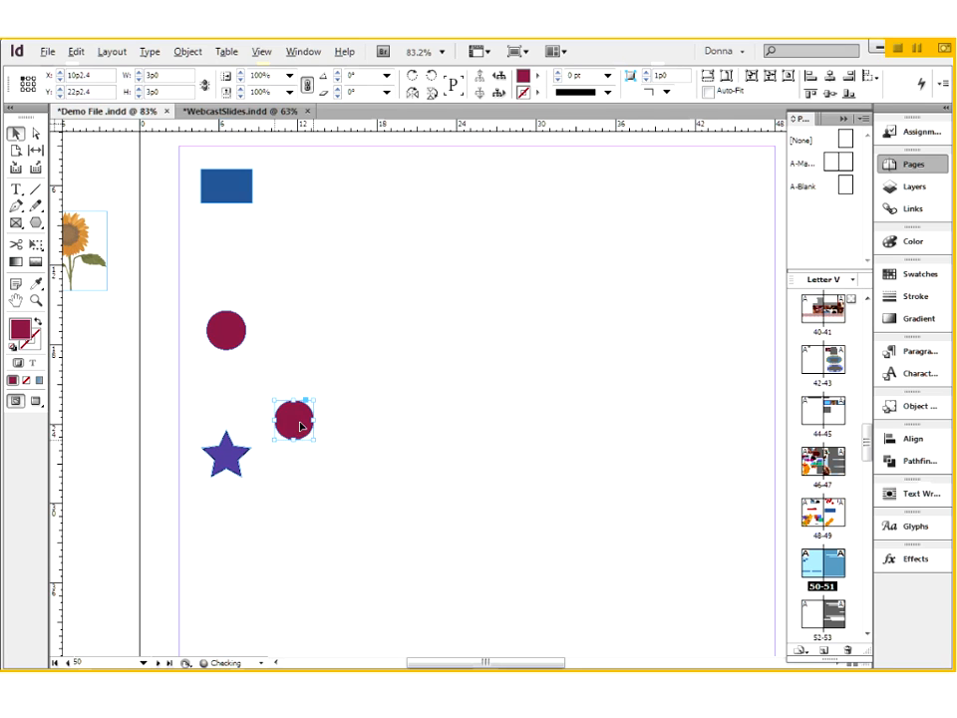
- Duplicate the original dark red circle with the Duplicate command
key(ctrl+shift+a)
click(230, 334)
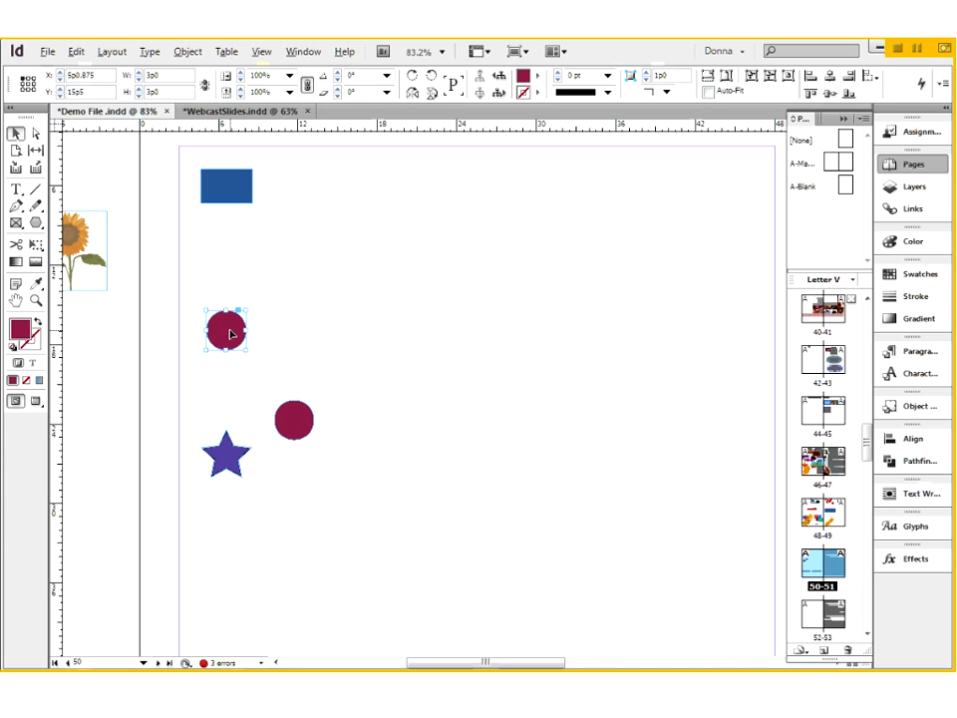
key(ctrl+=)
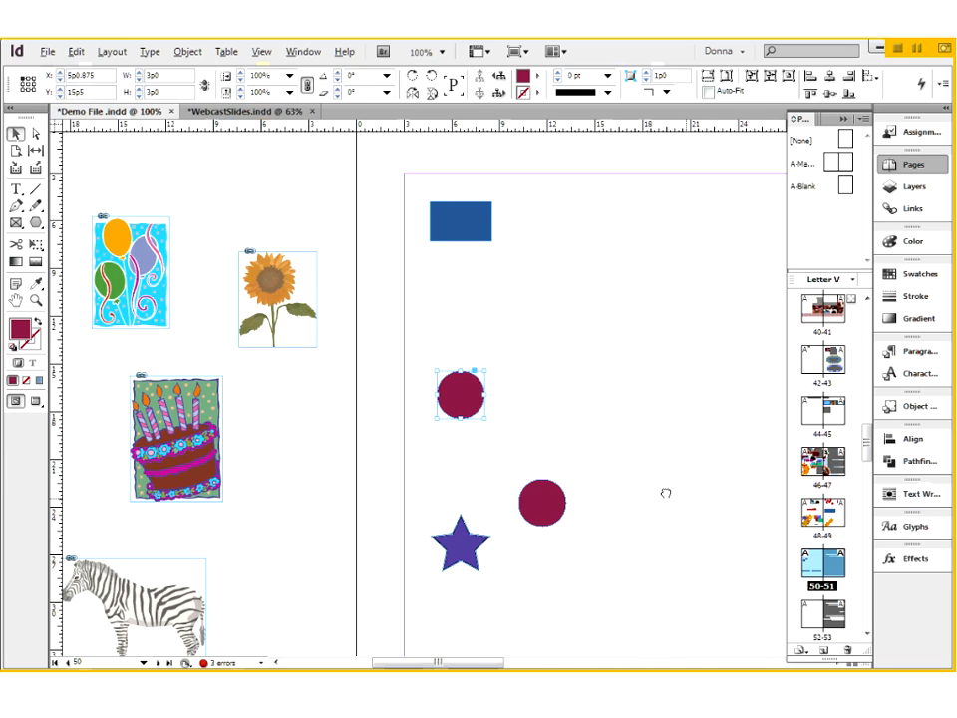
drag(665, 493, 449, 454)
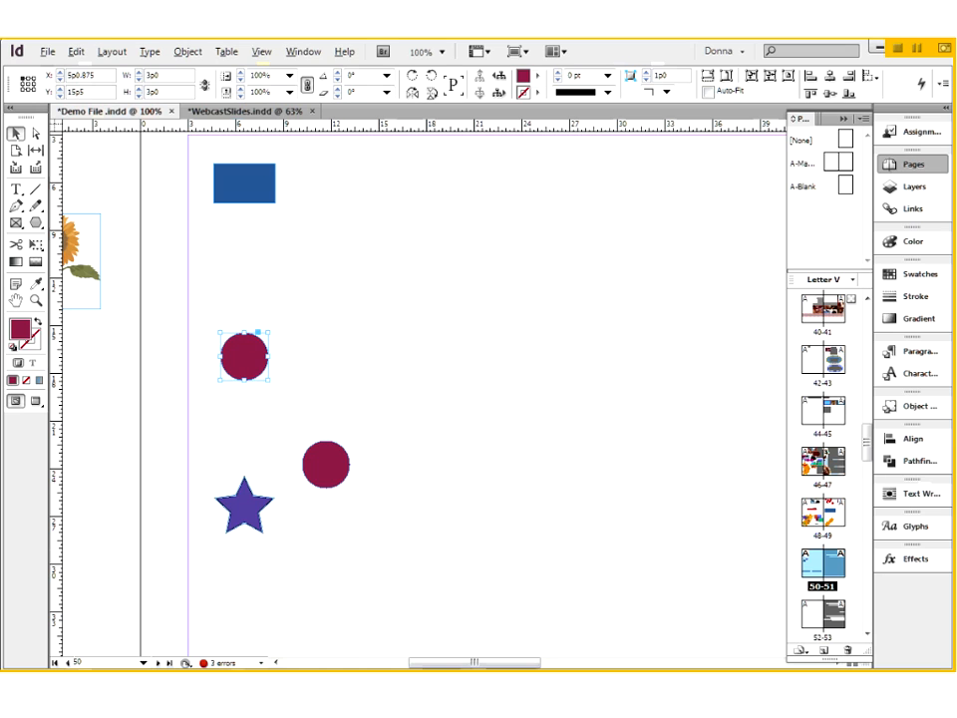
click(78, 52)
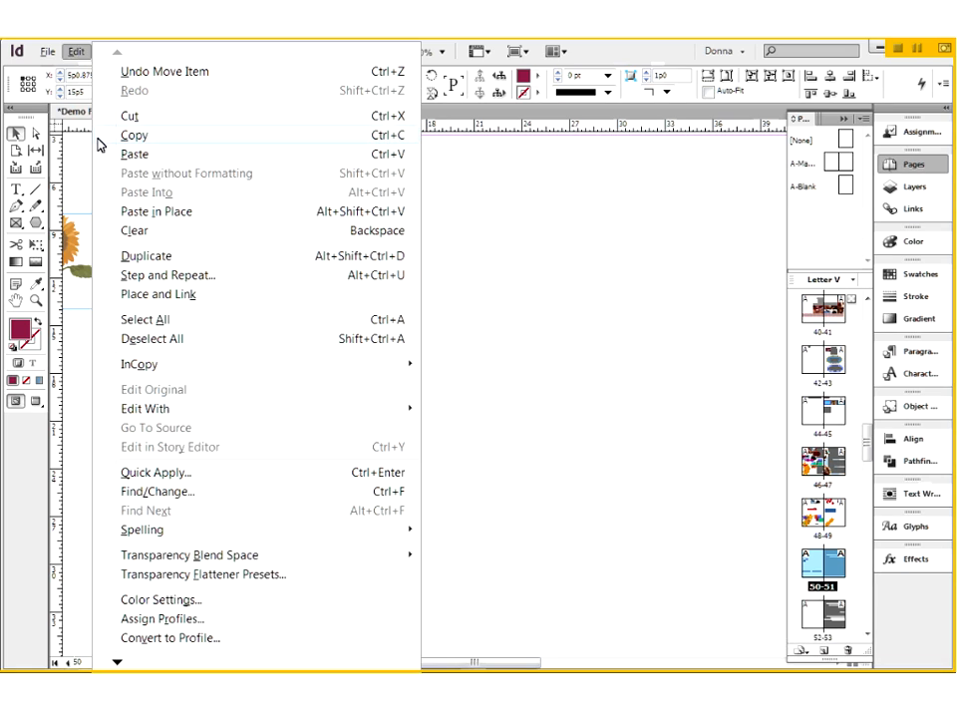
click(134, 261)
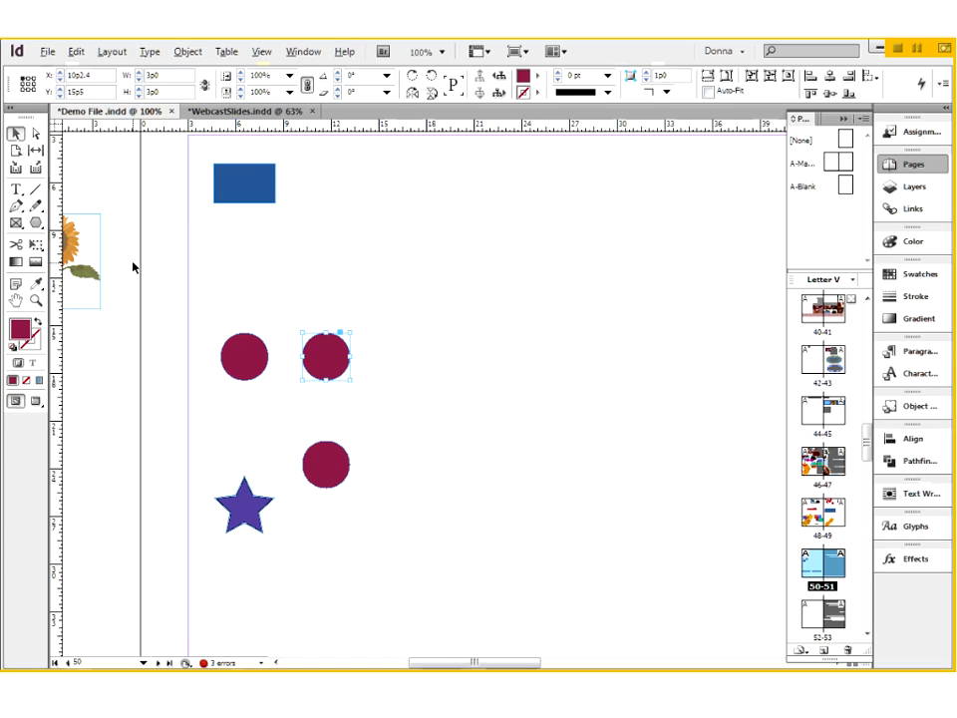
- Check the two circle copies' alignment with a temporary vertical guide at X 11p8.4, and delete both copies
drag(81, 455, 326, 472)
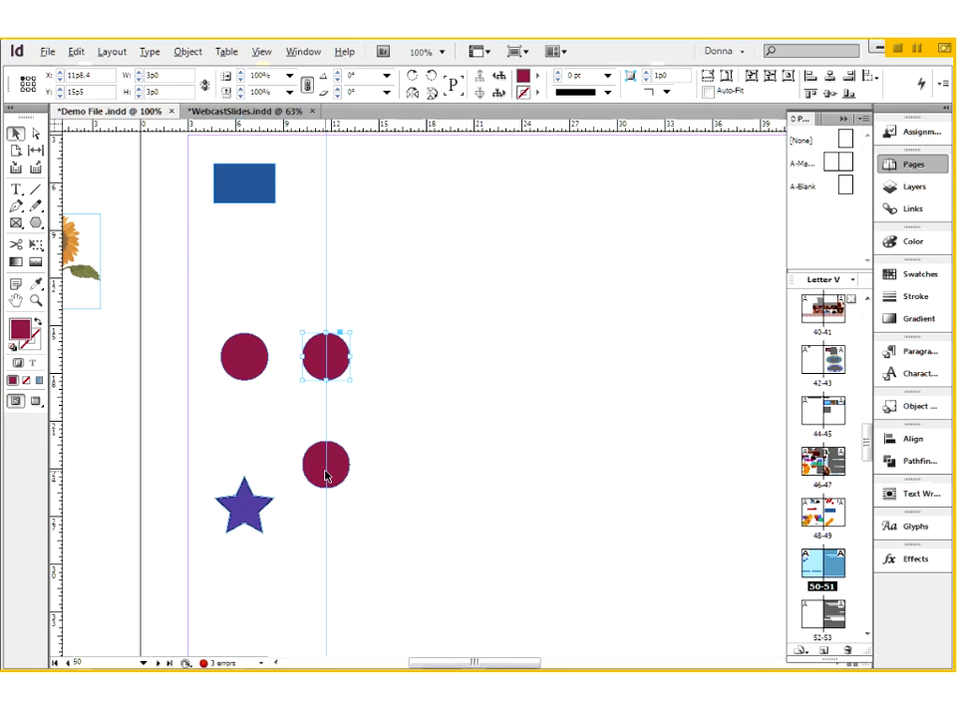
drag(325, 476, 110, 489)
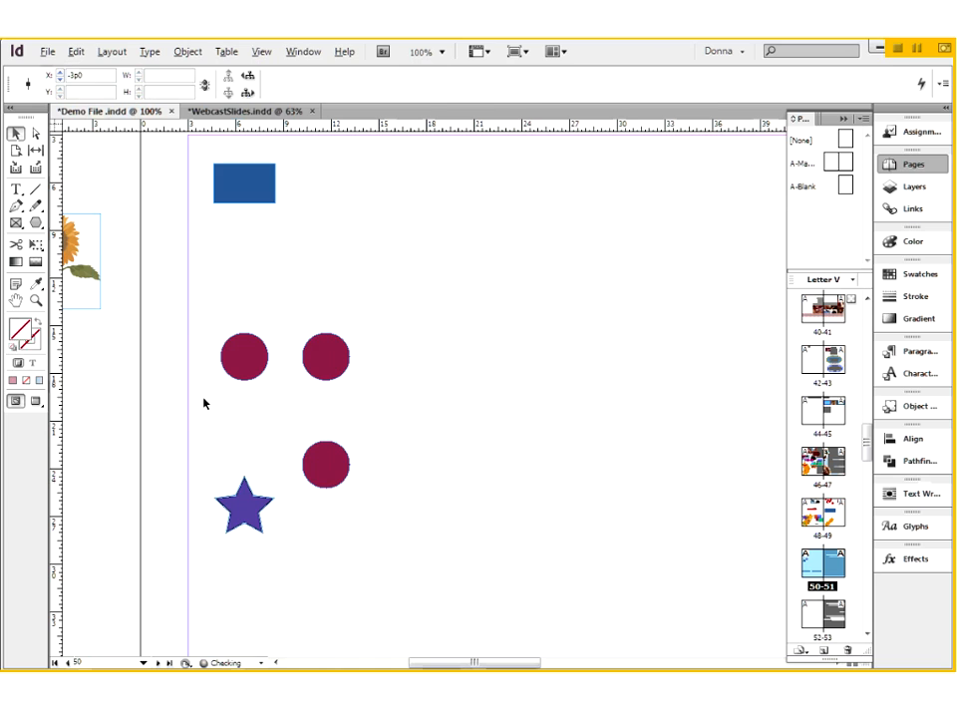
drag(294, 319, 369, 492)
key(Delete)
- Duplicate the dark red circle diagonally, placing the copy at X 18p7.8, Y 25p11.4, and deselect it
click(250, 369)
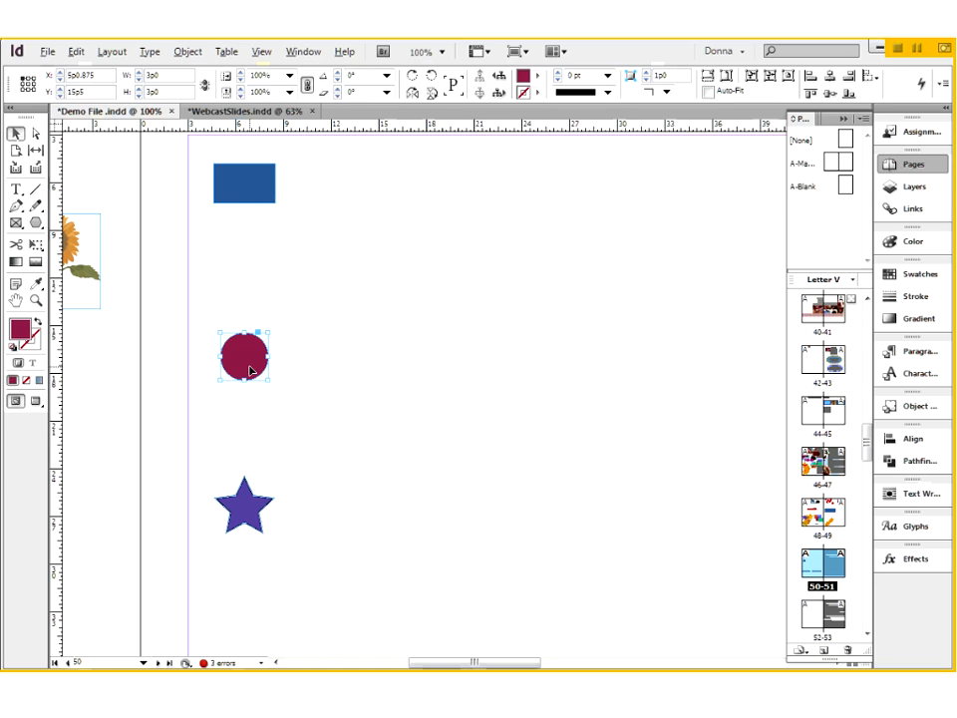
drag(250, 369, 457, 534)
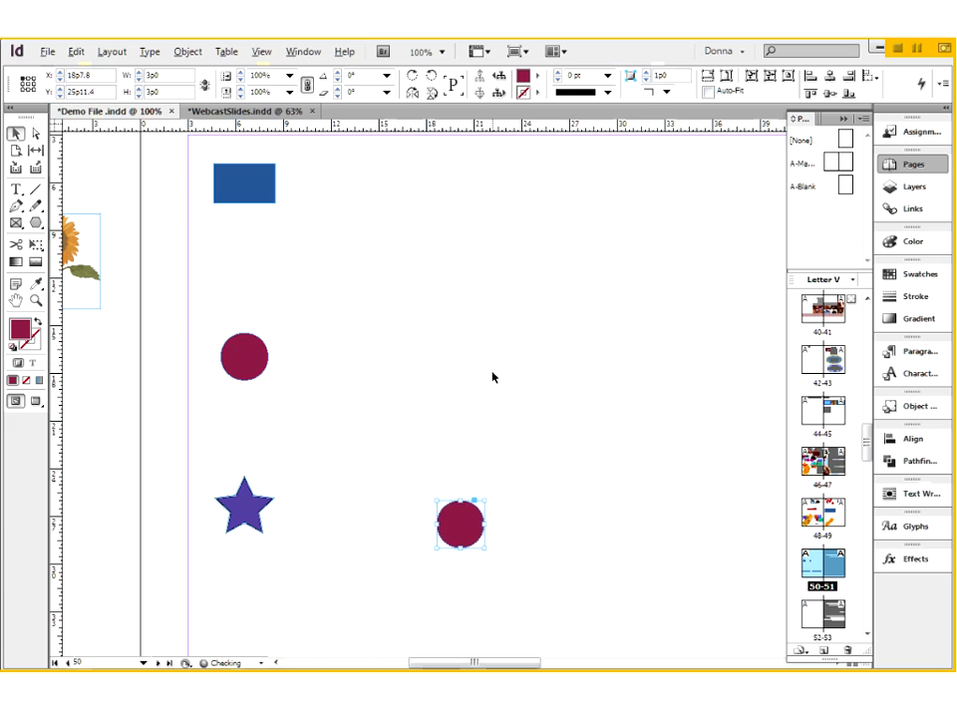
click(460, 374)
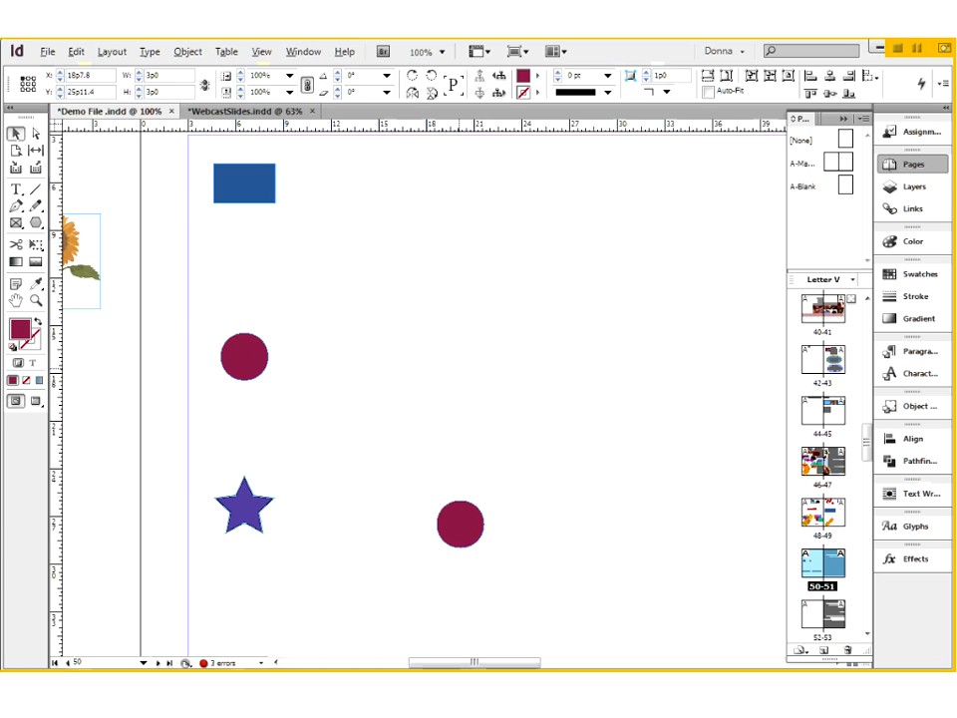
click(252, 362)
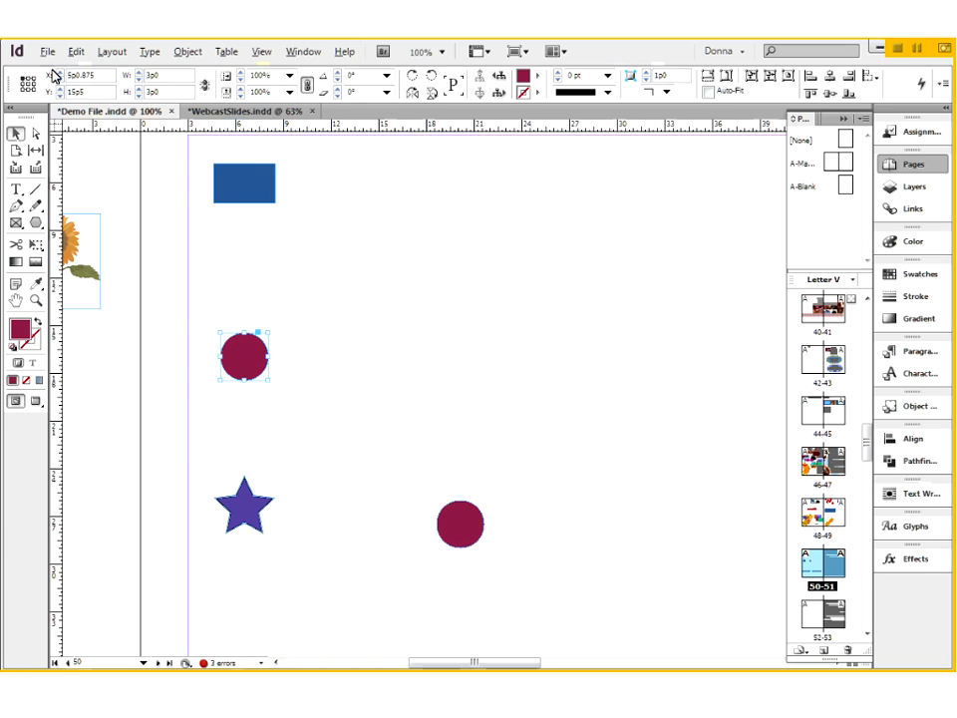
click(78, 53)
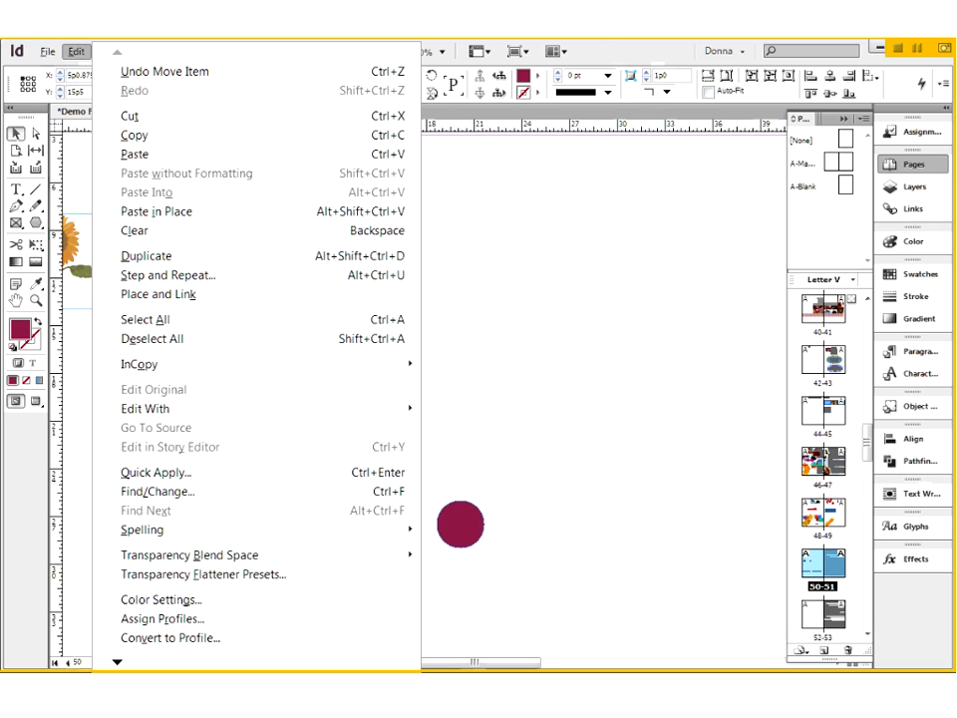
key(Escape)
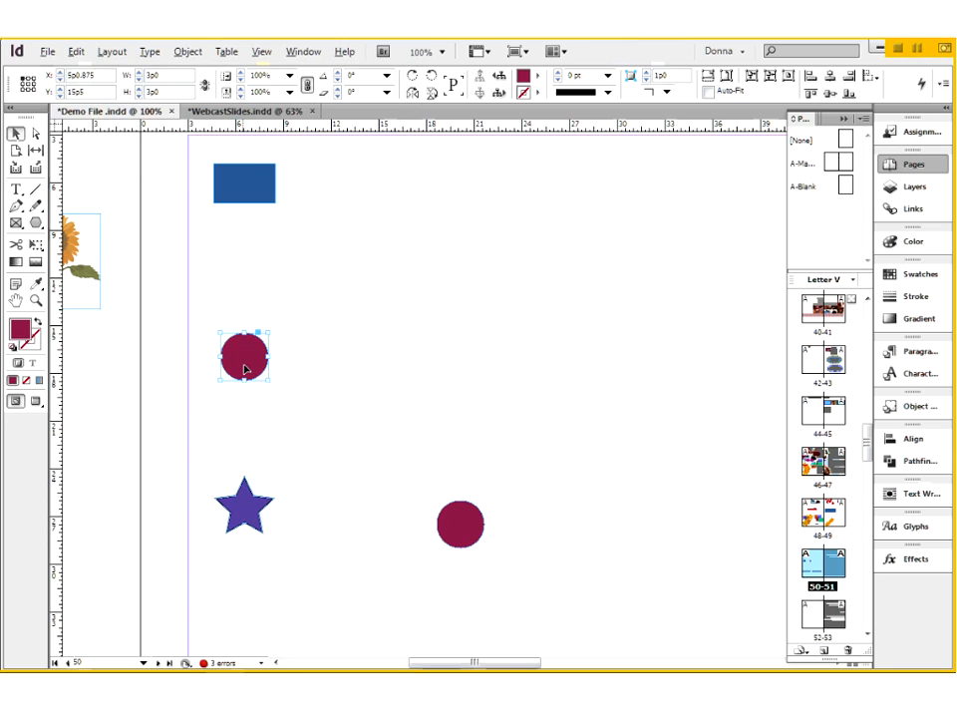
right_click(246, 371)
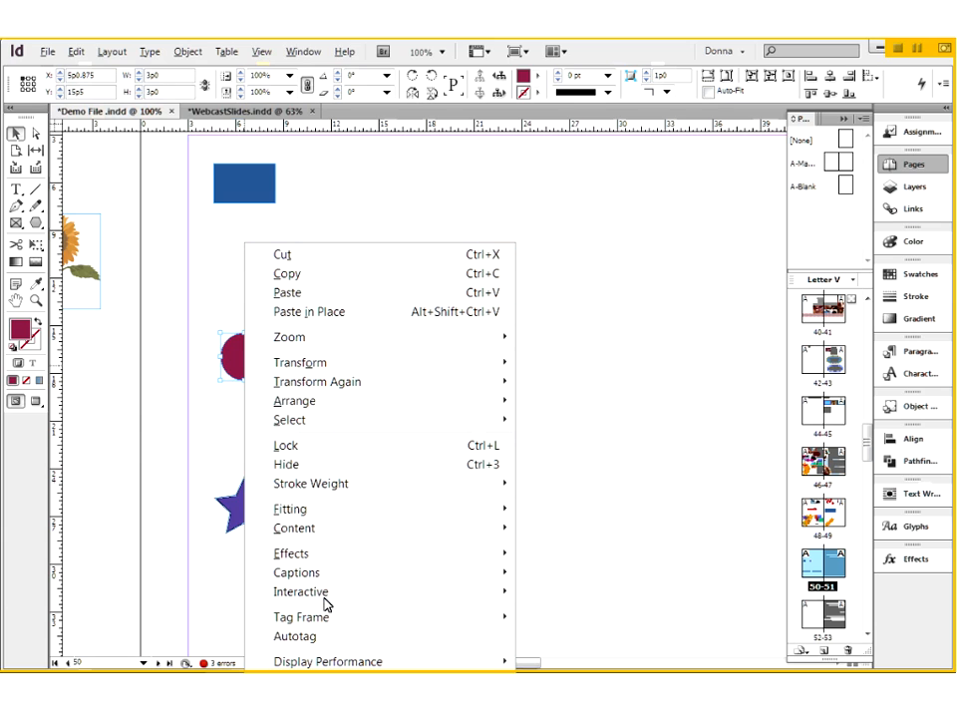
mouse_move(365, 428)
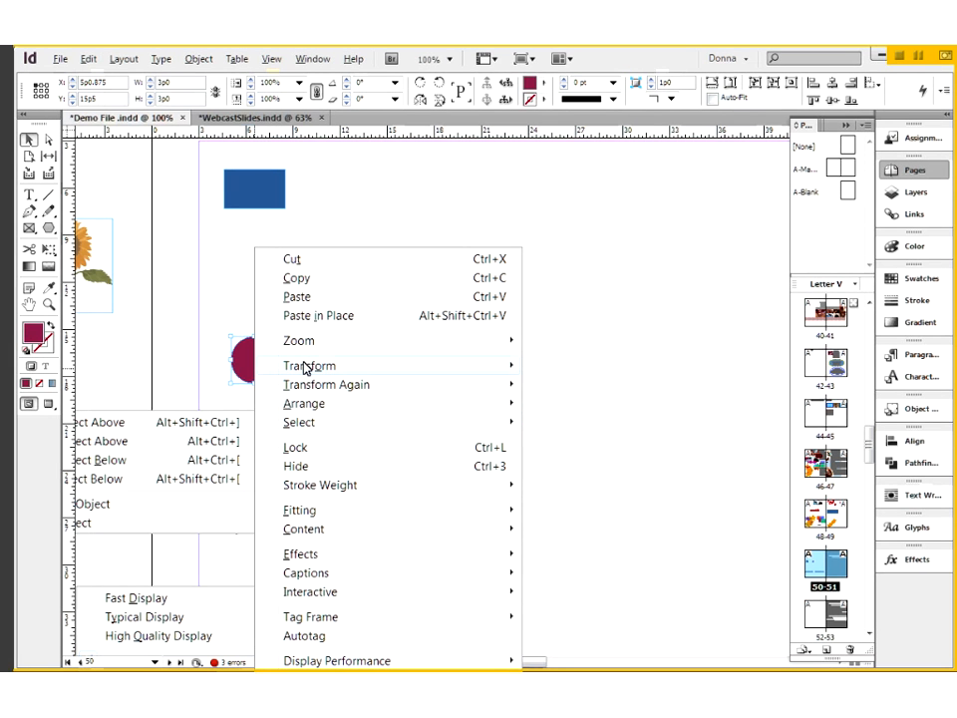
mouse_move(307, 369)
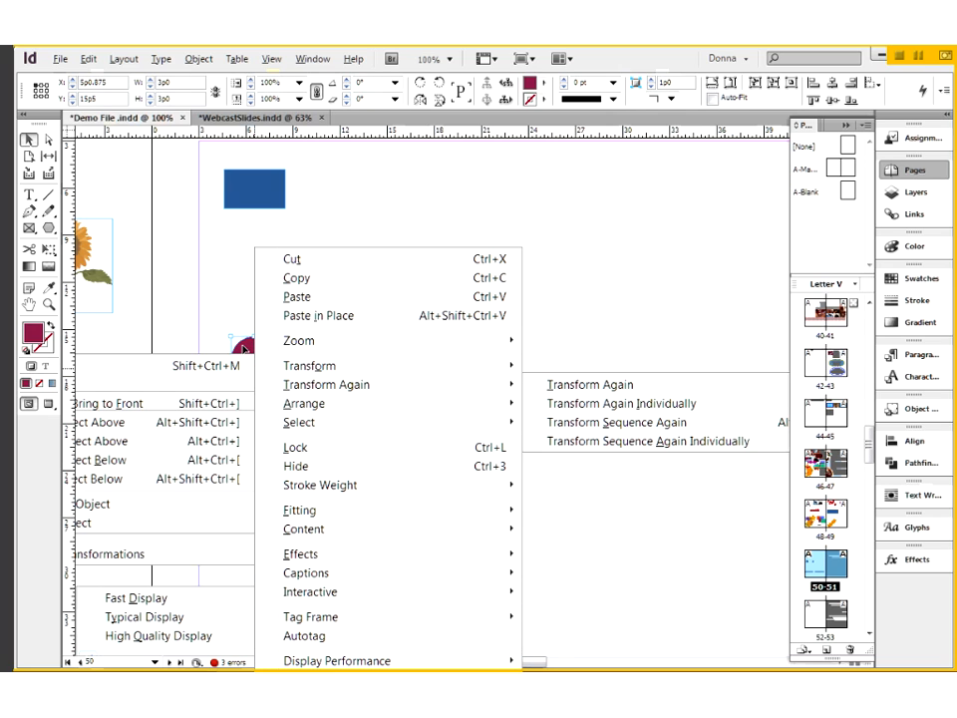
click(244, 349)
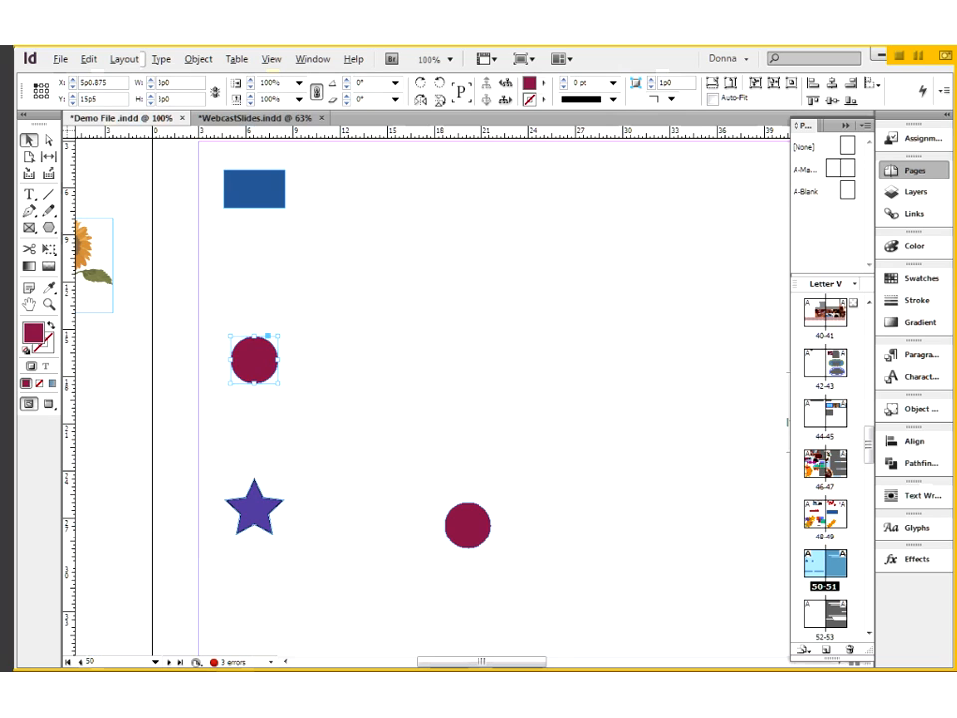
- Duplicate the original dark red circle with the Duplicate command, and delete the copy
click(90, 60)
click(140, 260)
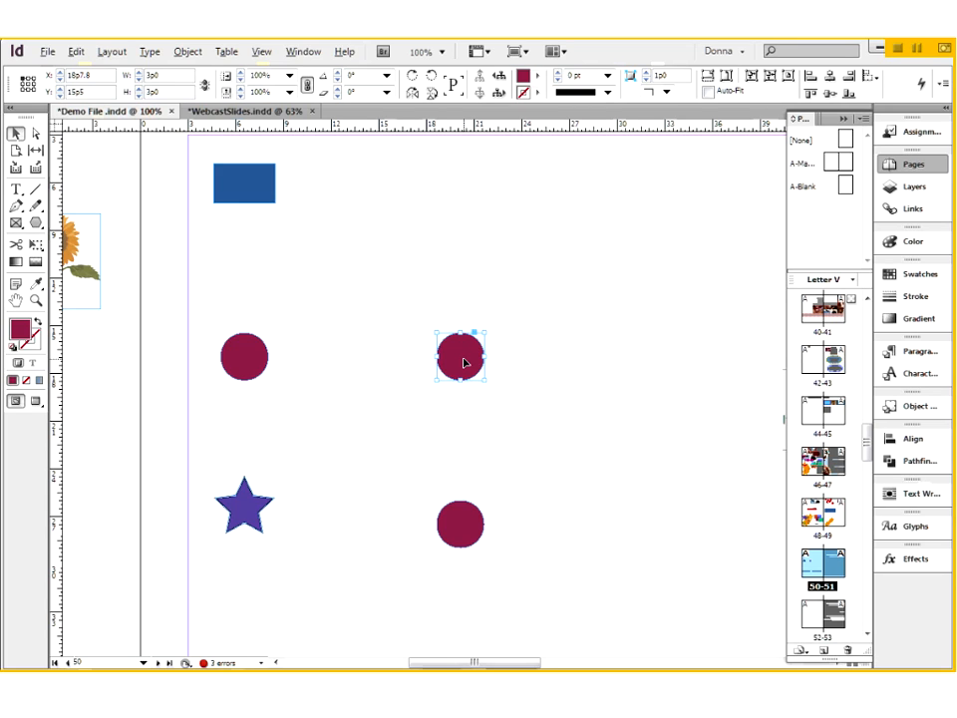
key(Delete)
- Copy the purple star to the clipboard
click(246, 510)
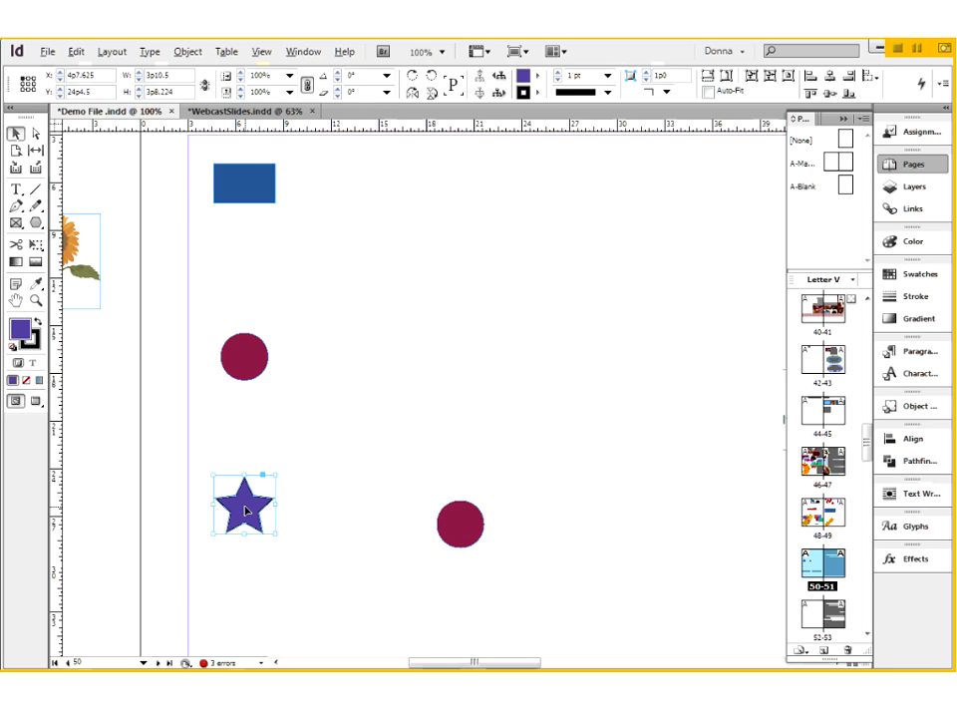
right_click(247, 510)
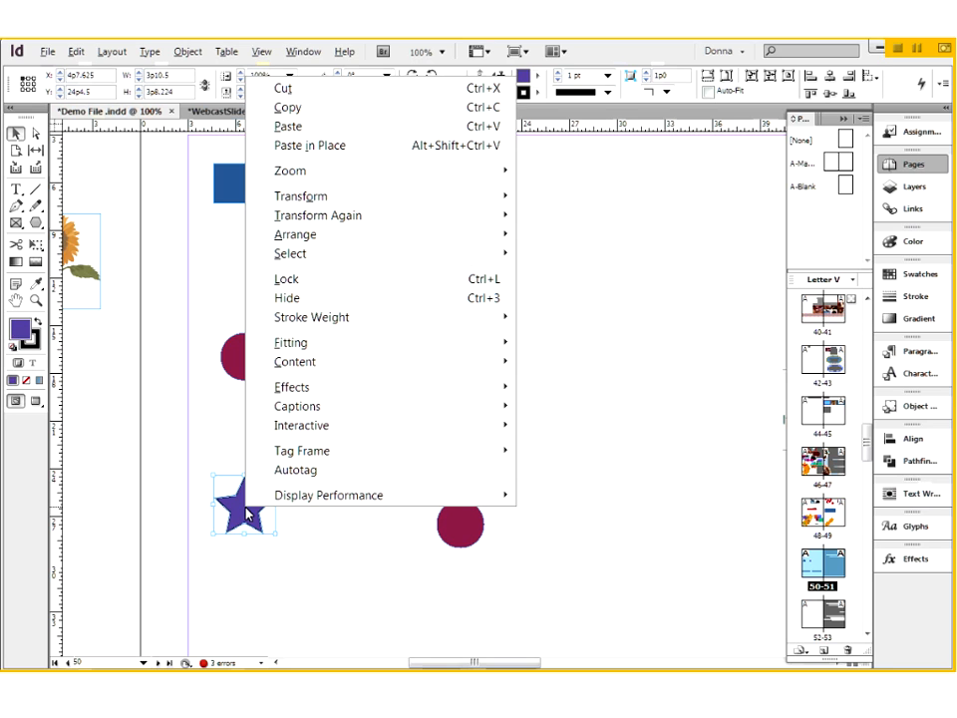
click(290, 108)
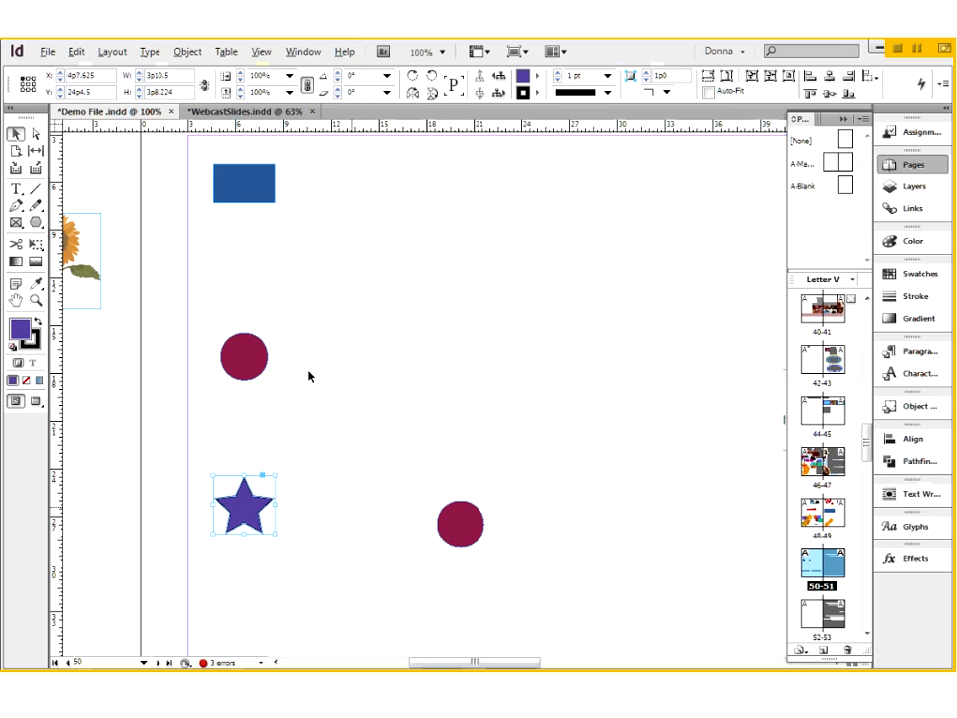
- Make another copy of the original dark red circle with the Duplicate command, and deselect it
click(248, 365)
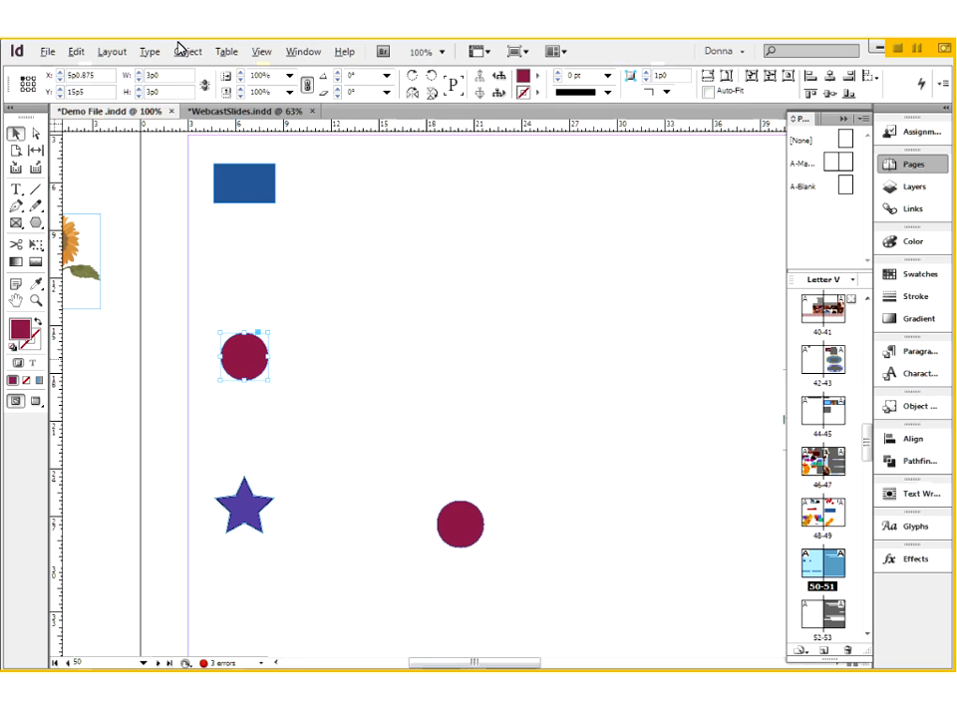
click(77, 52)
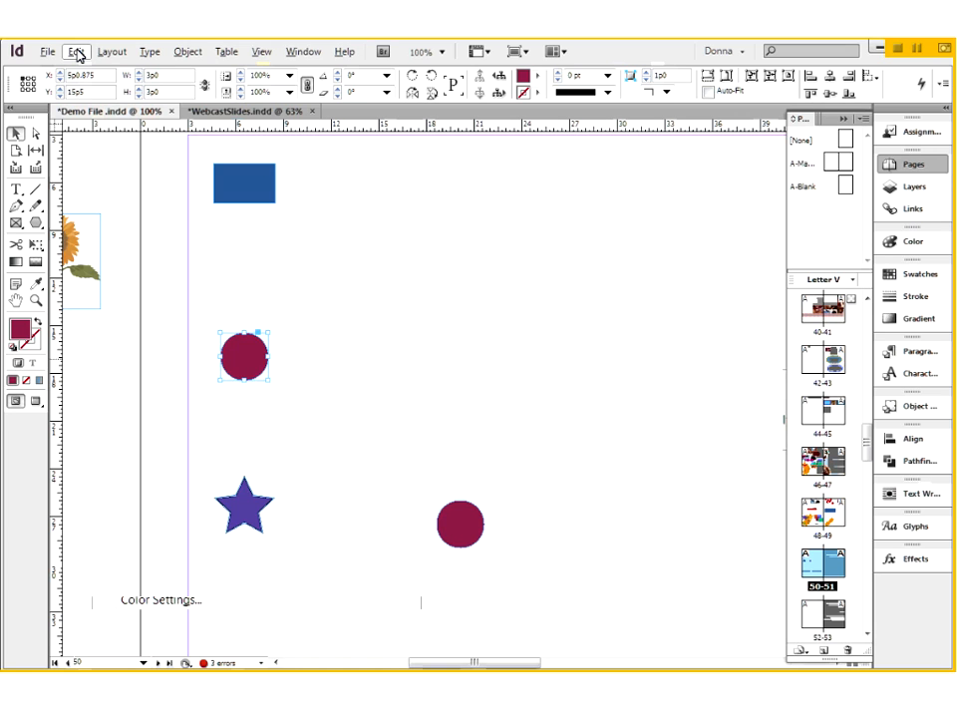
click(147, 245)
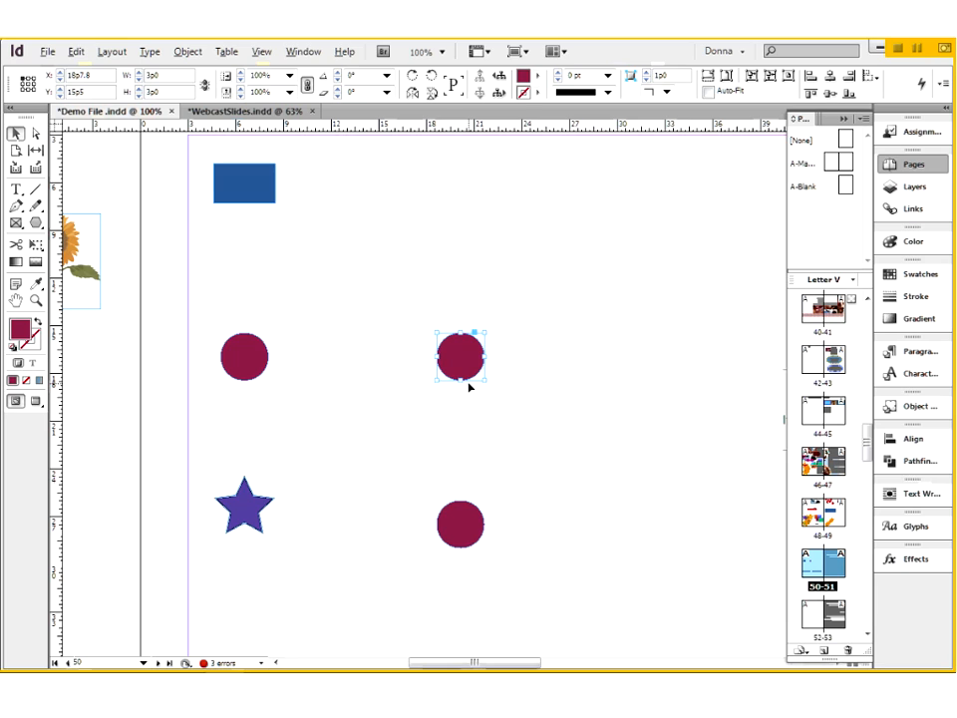
click(579, 359)
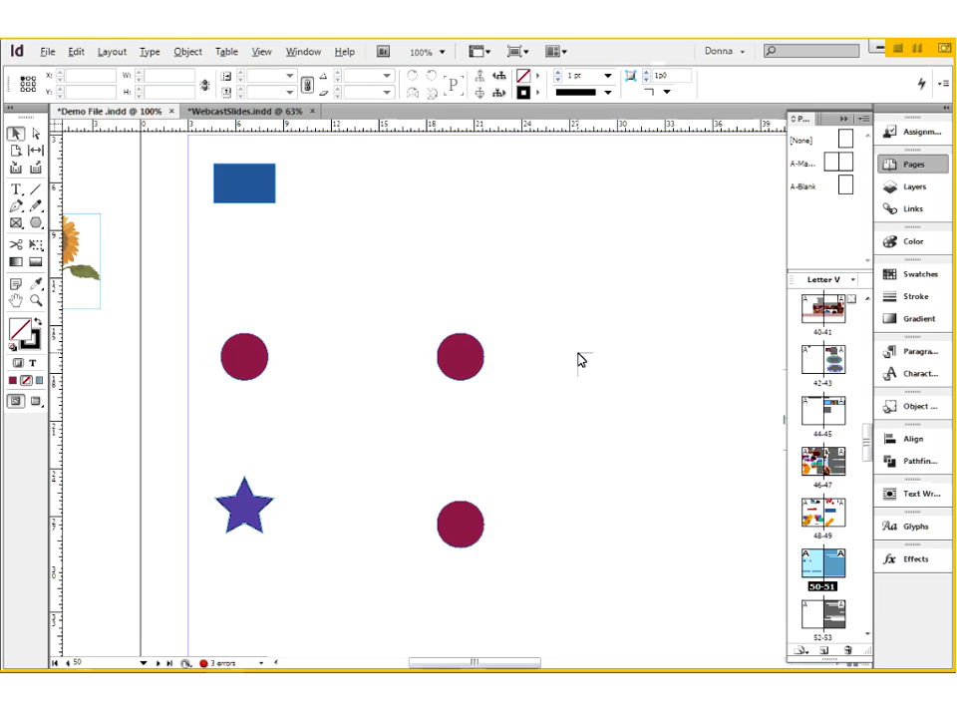
- Paste the copied star, and delete it together with the two dark red circle copies
key(ctrl+v)
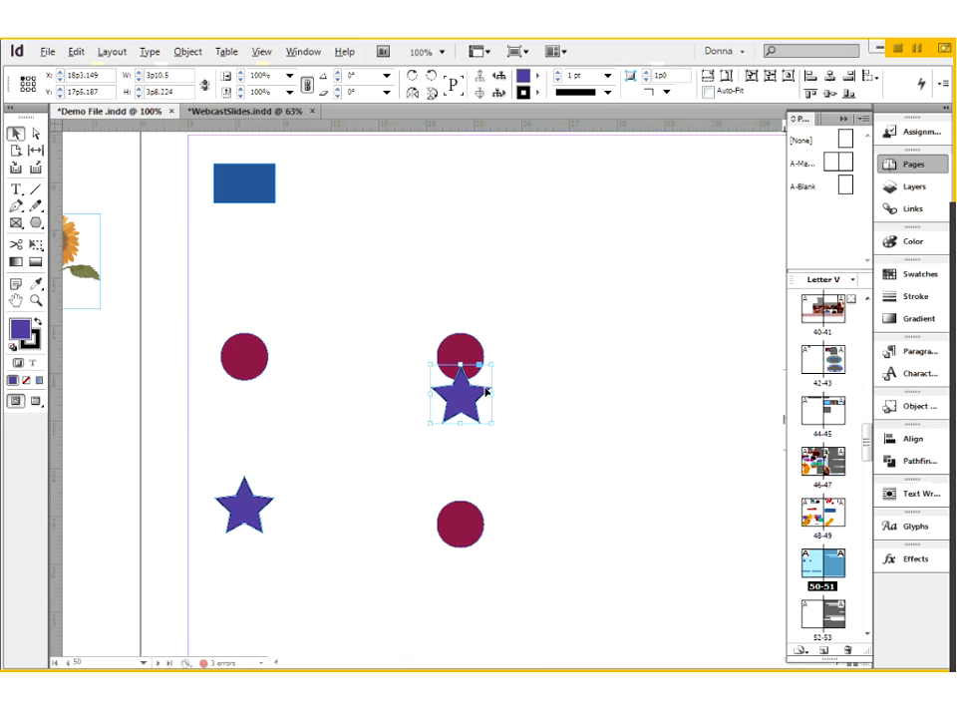
drag(408, 305, 494, 572)
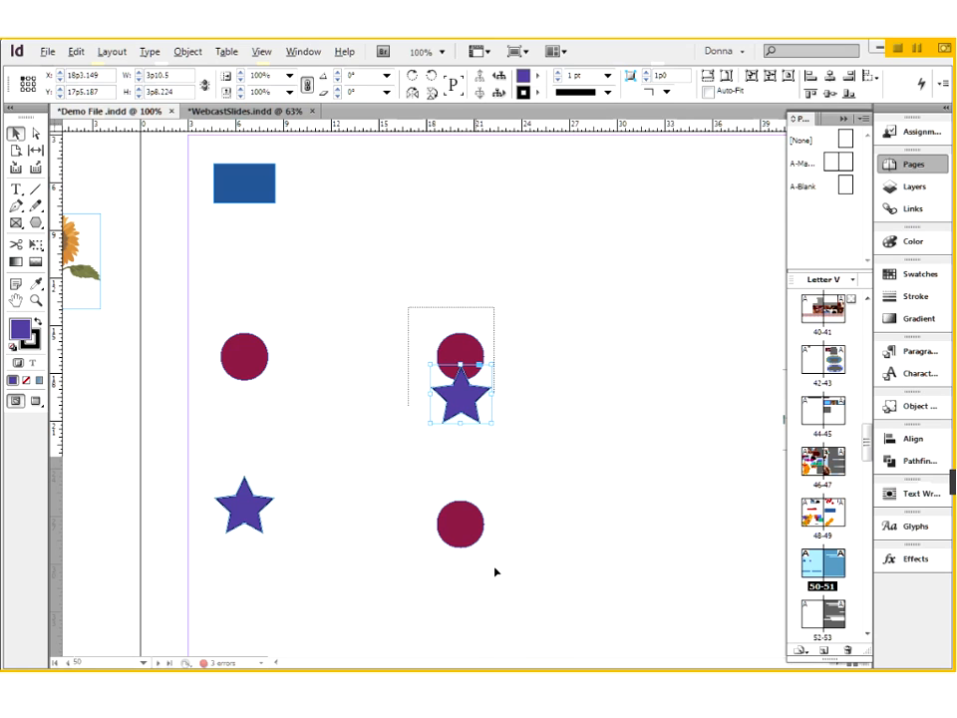
key(Delete)
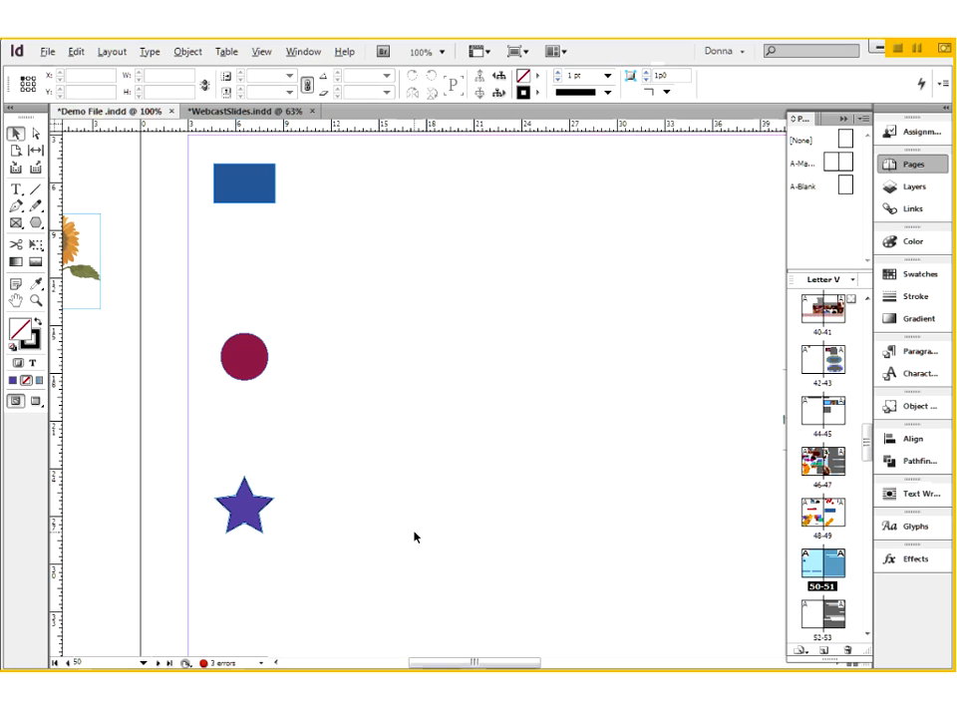
- Open Step and Repeat for the original purple star, and move the dialog above the row of previewed stars
scroll(414, 537, down, 5)
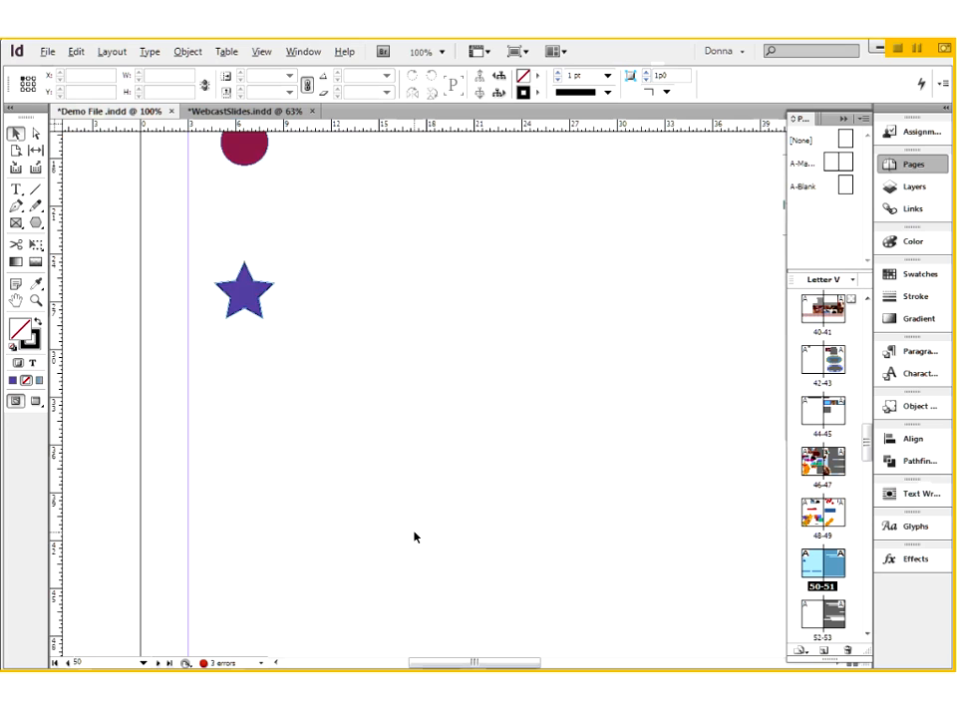
scroll(414, 536, up, 1)
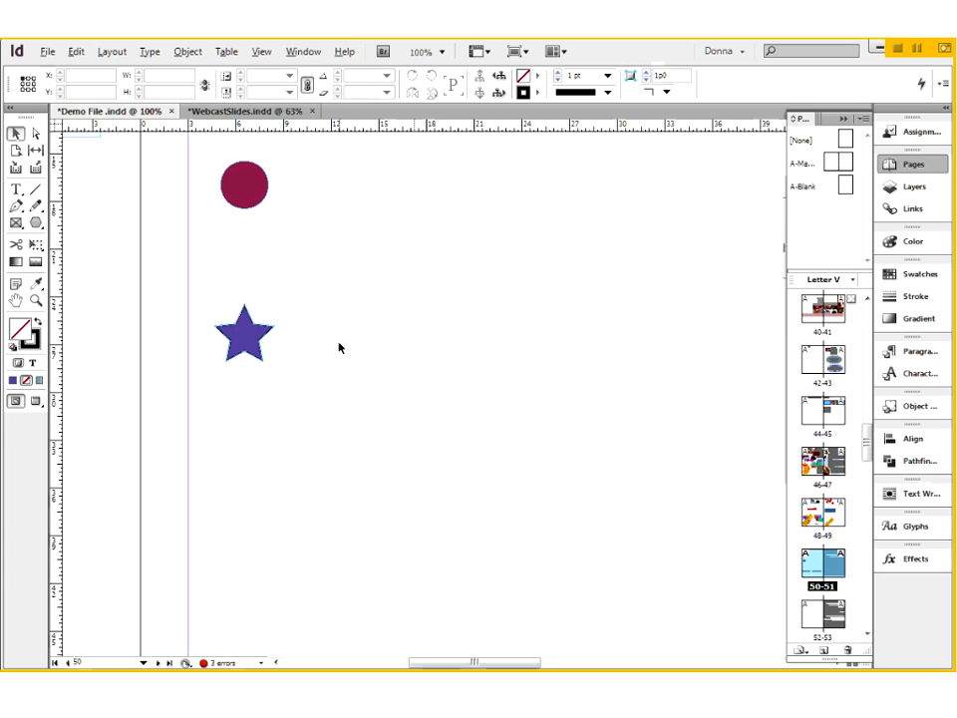
click(246, 341)
click(74, 53)
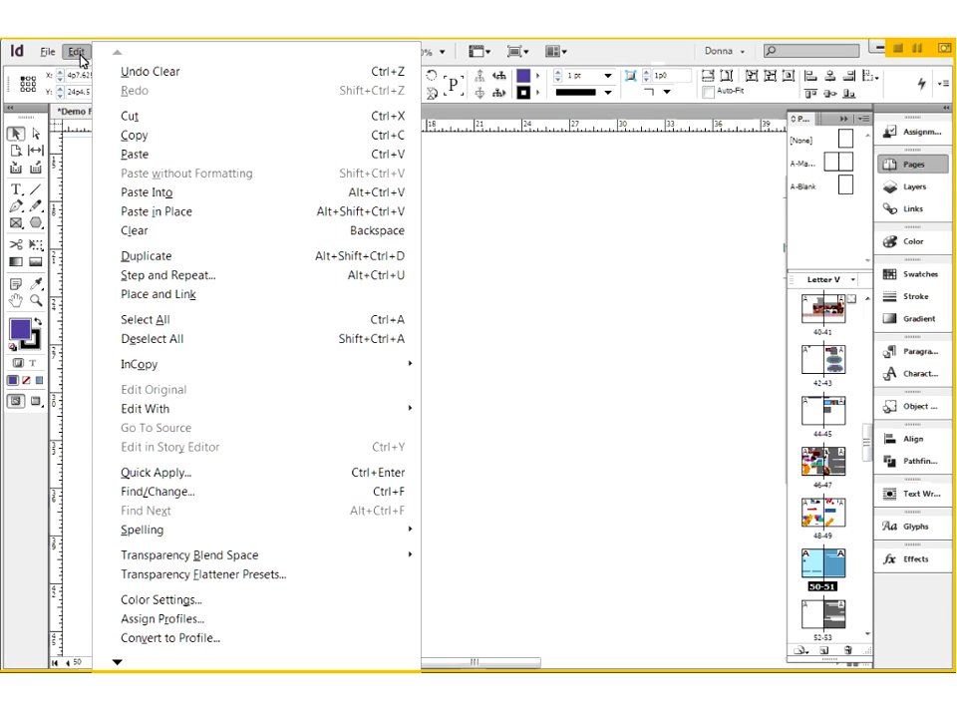
click(183, 276)
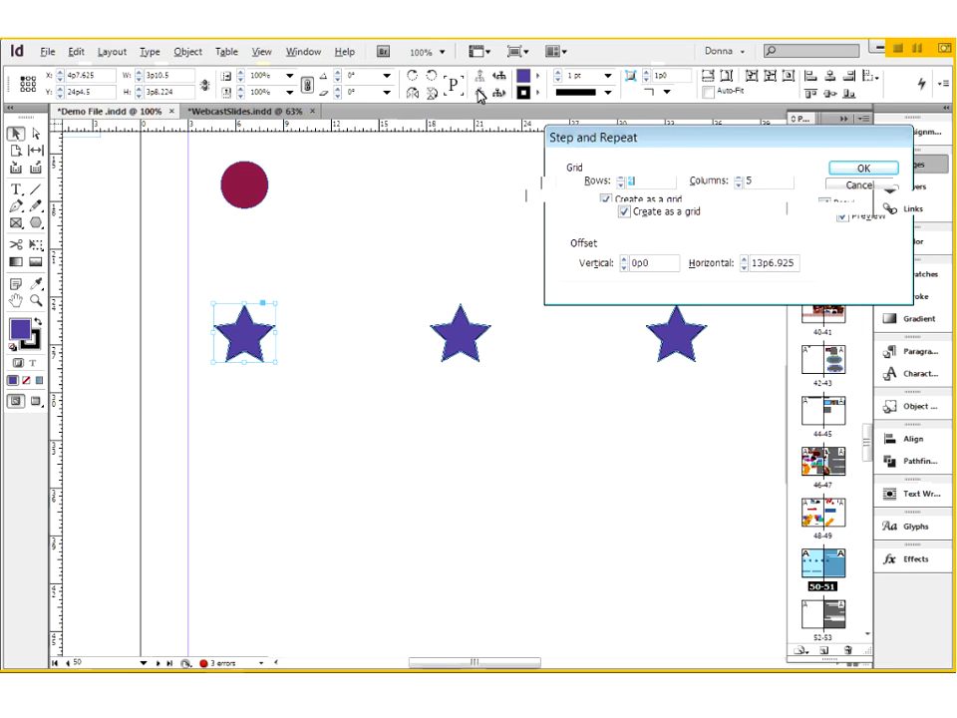
drag(481, 96, 439, 86)
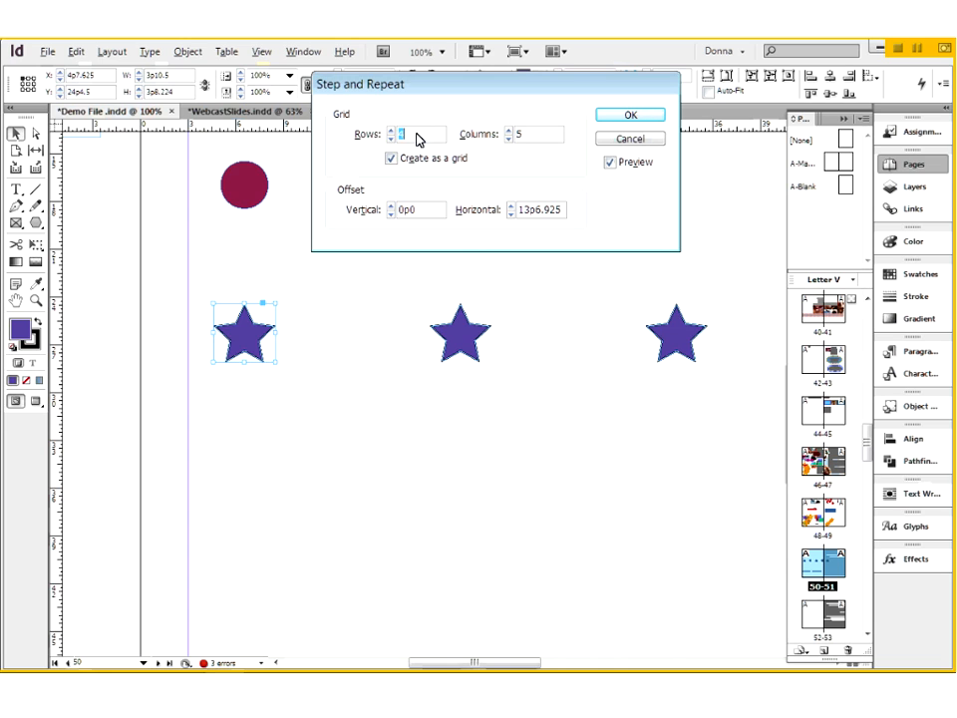
- Set the Step and Repeat grid to 1 row and 1 column
text(0)
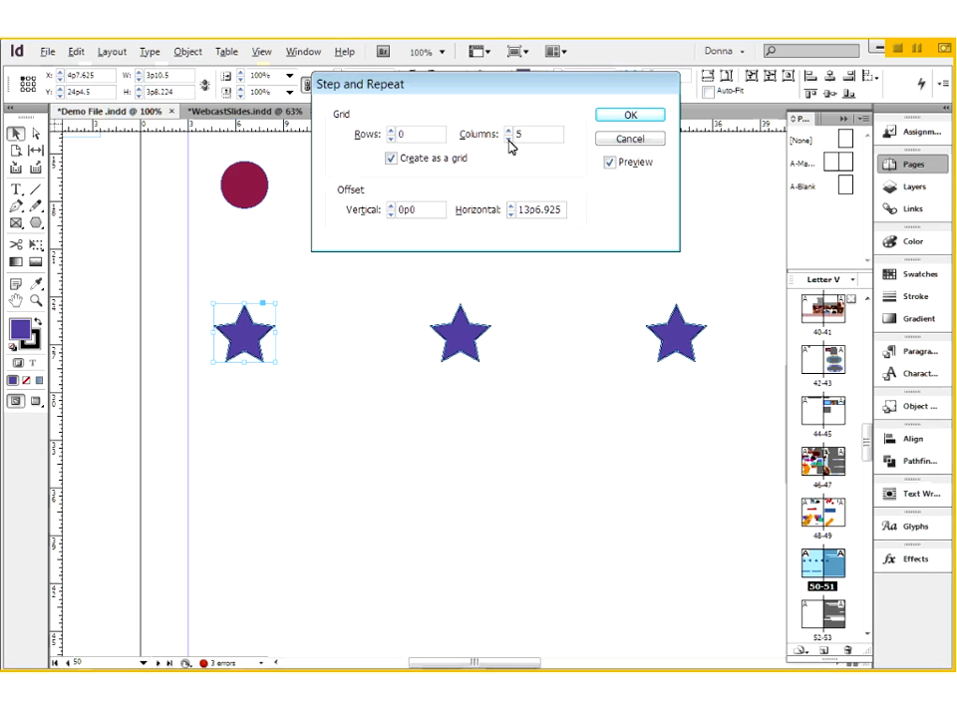
click(508, 140)
click(599, 429)
text(1)
key(Tab)
text(1)
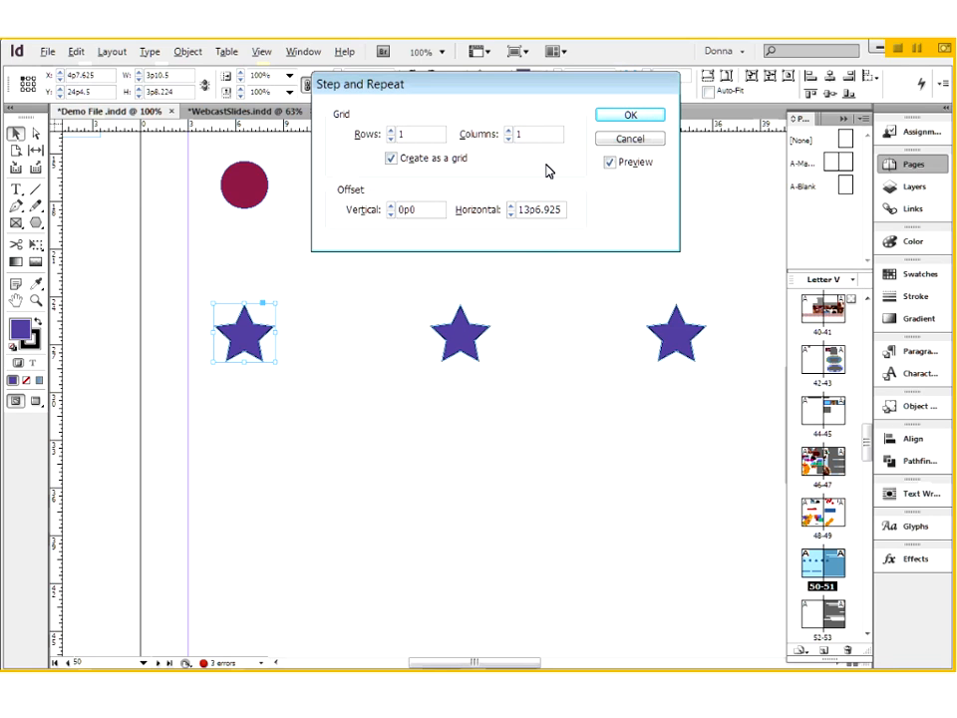
key(Tab)
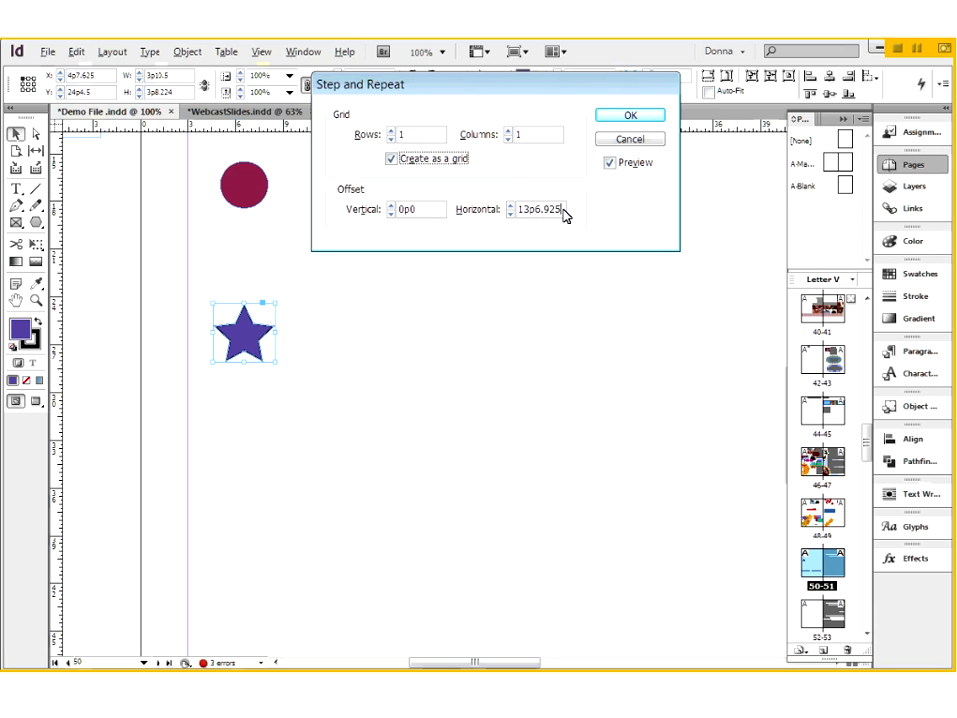
- Set the horizontal offset to 3p0 and the number of columns to 4
drag(563, 212, 516, 219)
text(2)
key(Tab)
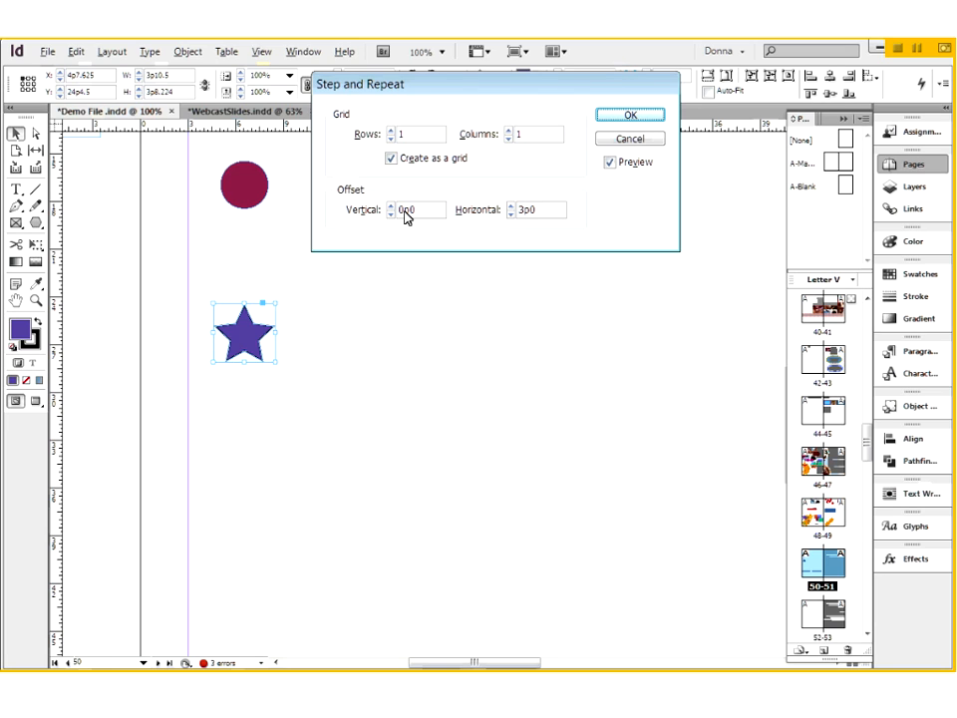
click(509, 130)
click(508, 131)
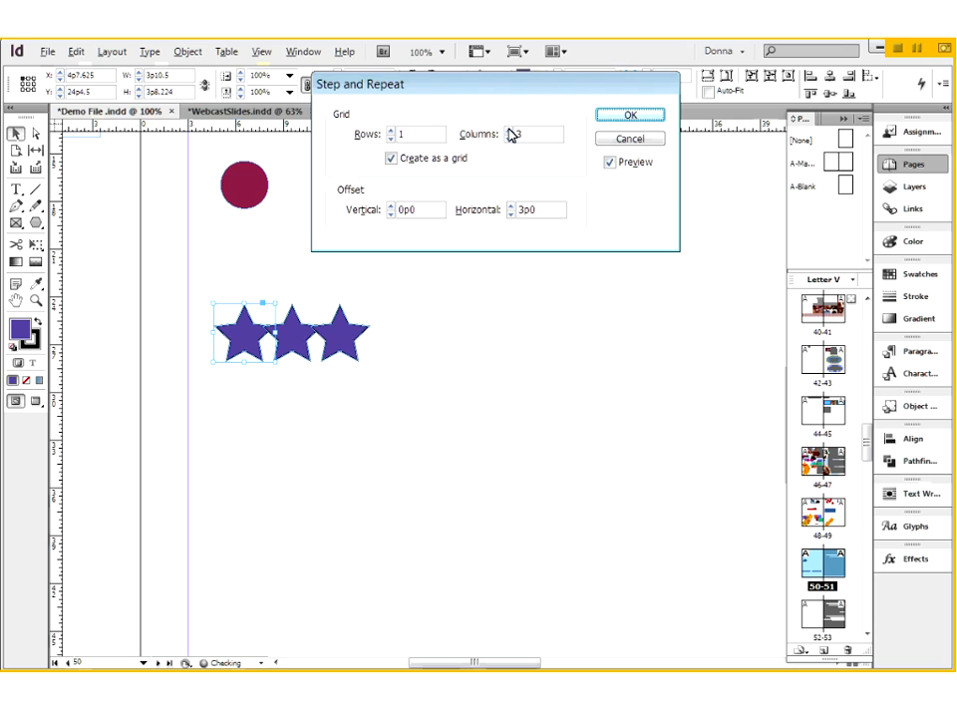
click(508, 130)
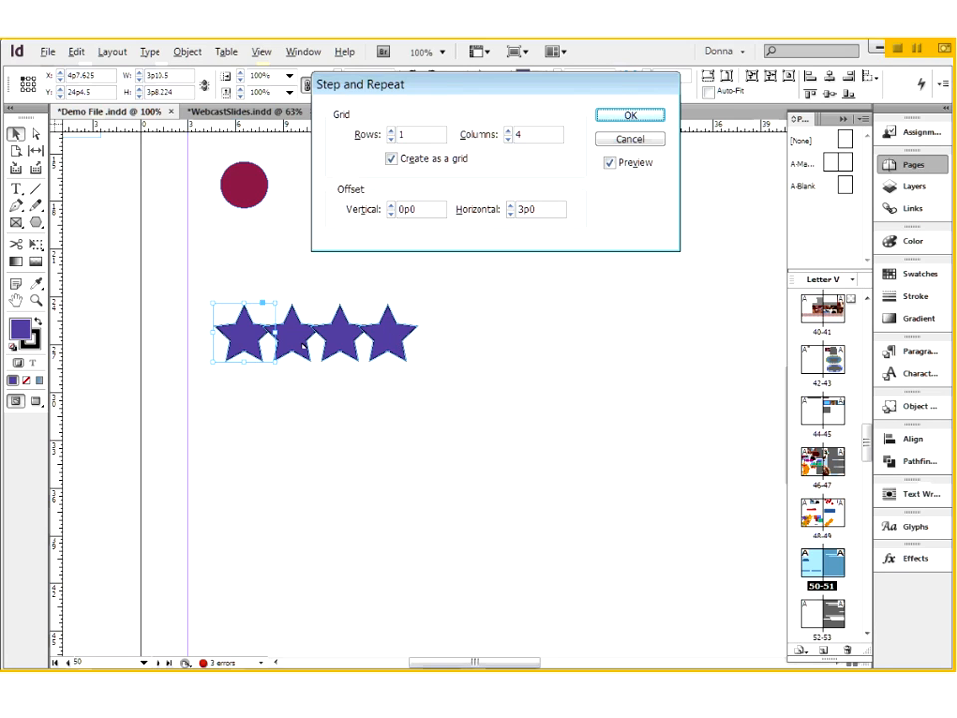
- Increase the horizontal offset to 5p0 and the number of rows to 4
click(511, 206)
click(510, 207)
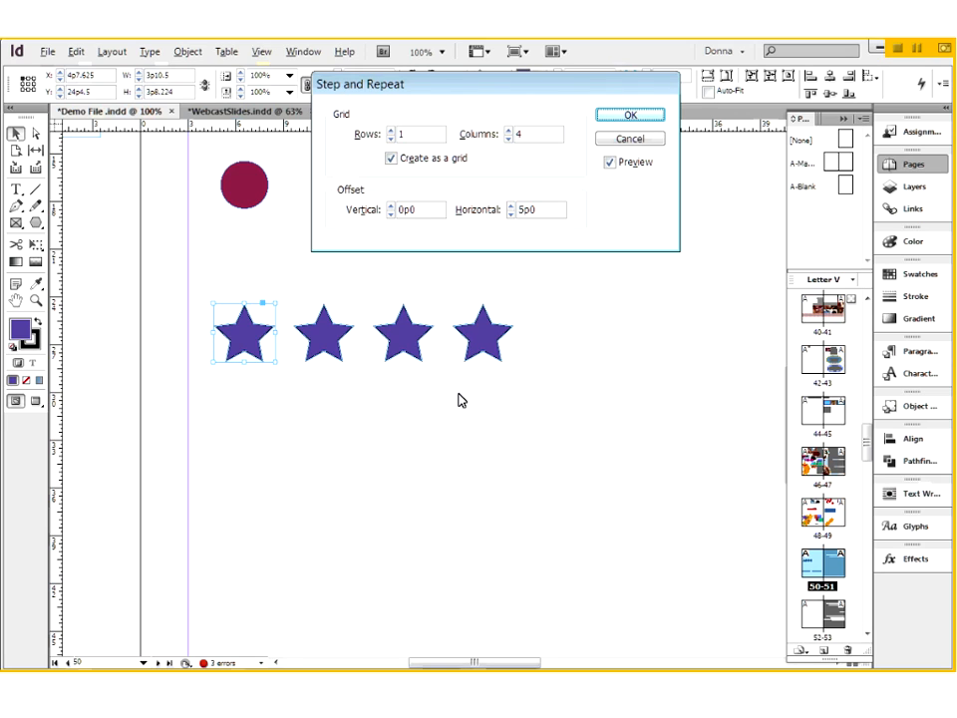
click(391, 129)
click(391, 129)
click(391, 130)
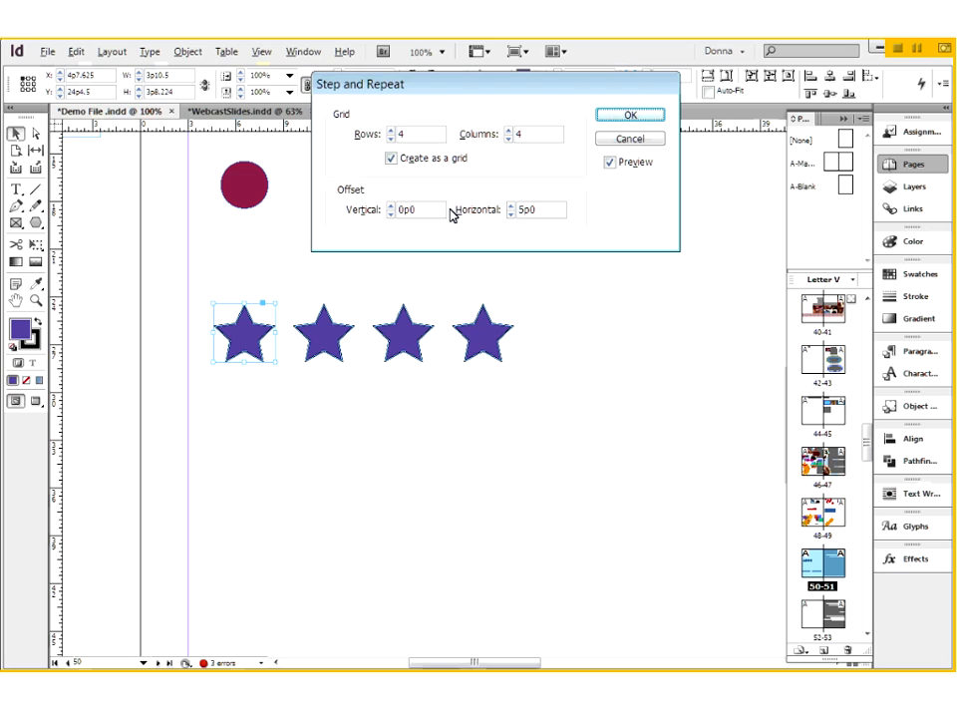
- Set the vertical offset of the star grid to 5p0
click(391, 213)
click(391, 206)
click(392, 206)
click(392, 205)
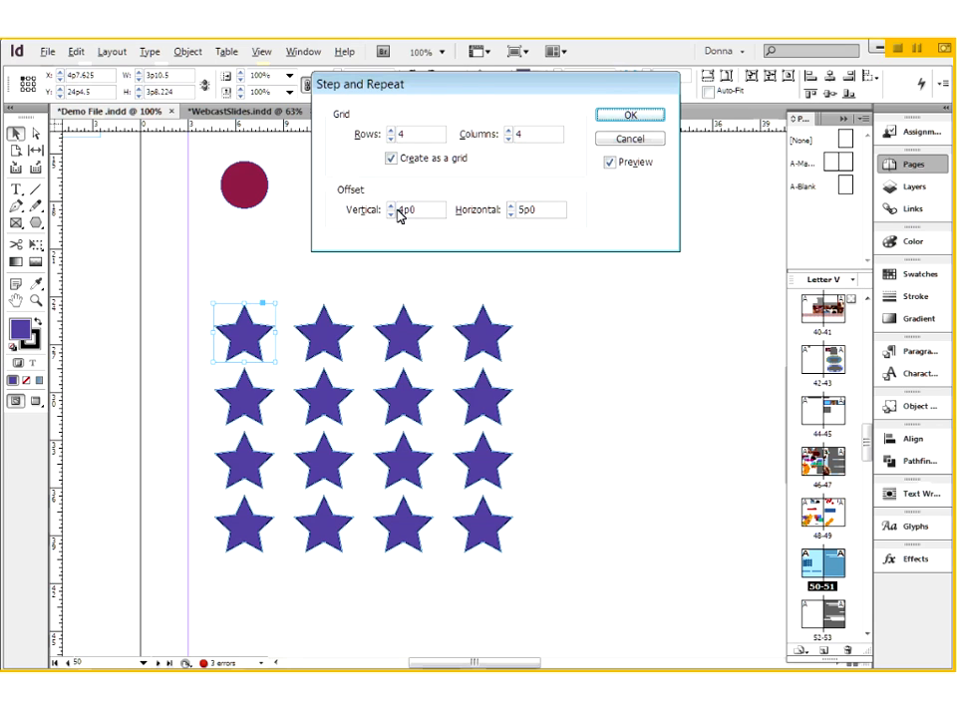
click(392, 205)
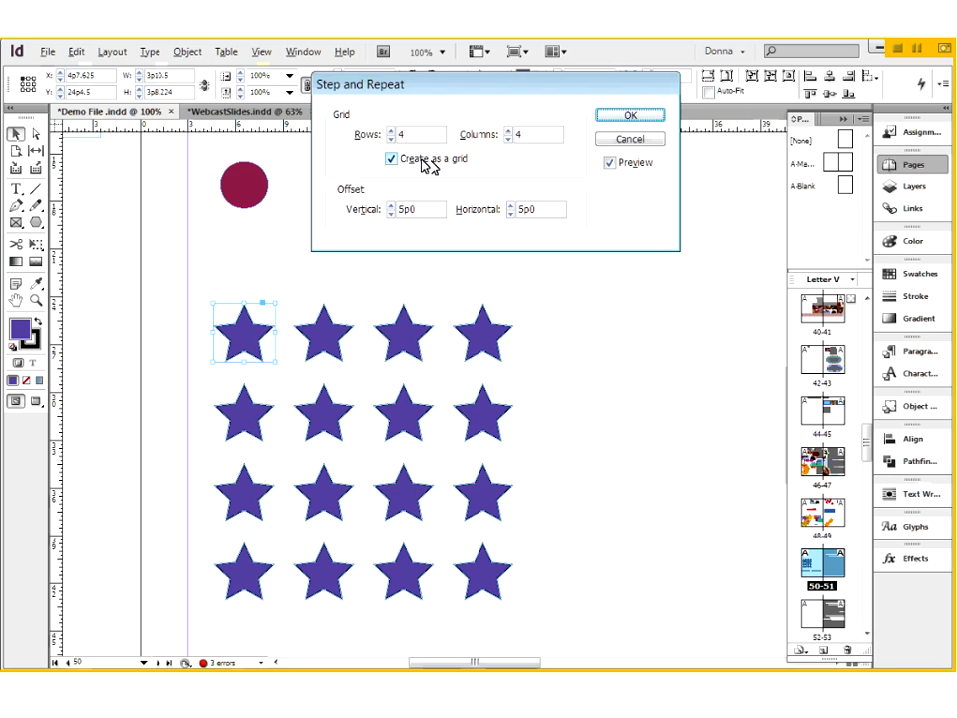
- Enlarge the star grid to 5 rows and 6 columns
click(508, 129)
click(390, 129)
click(509, 130)
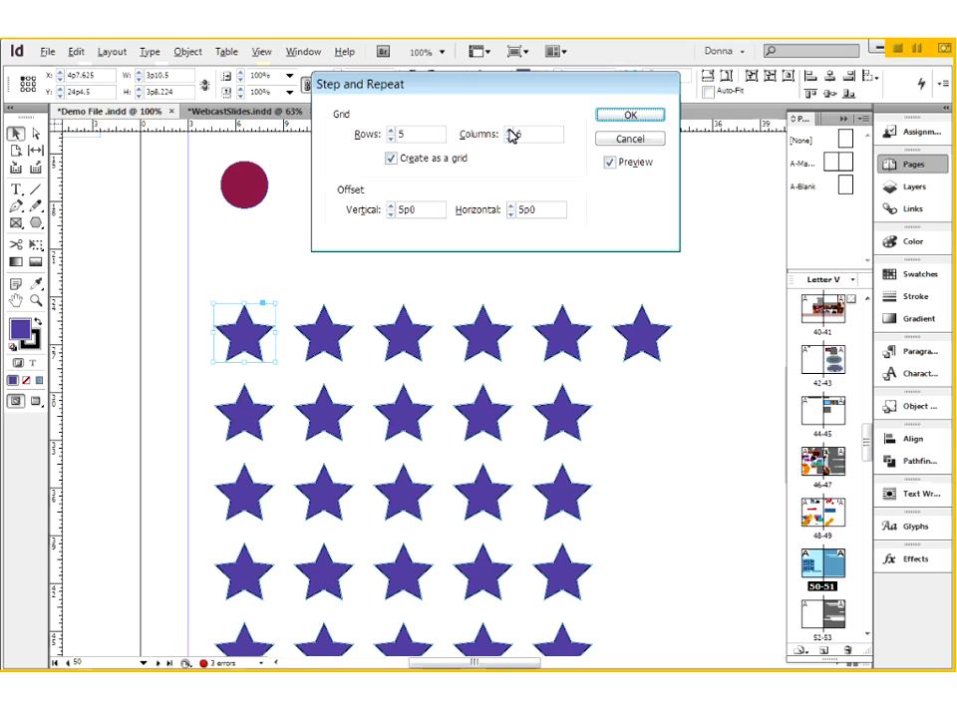
- Increase the star grid to 7 columns and create it on the page
click(508, 130)
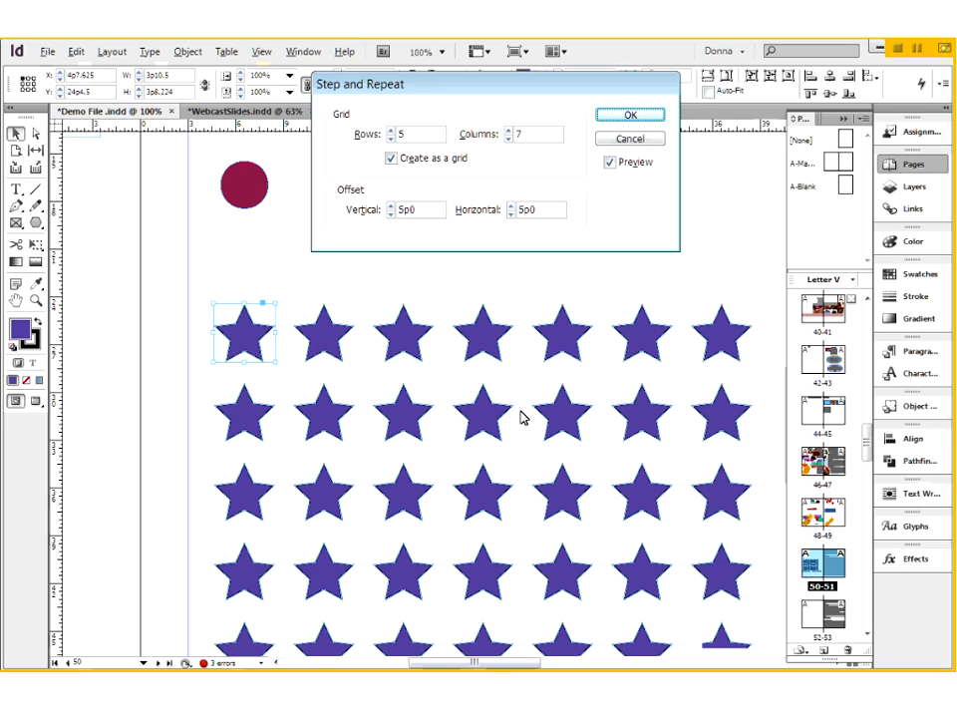
click(632, 117)
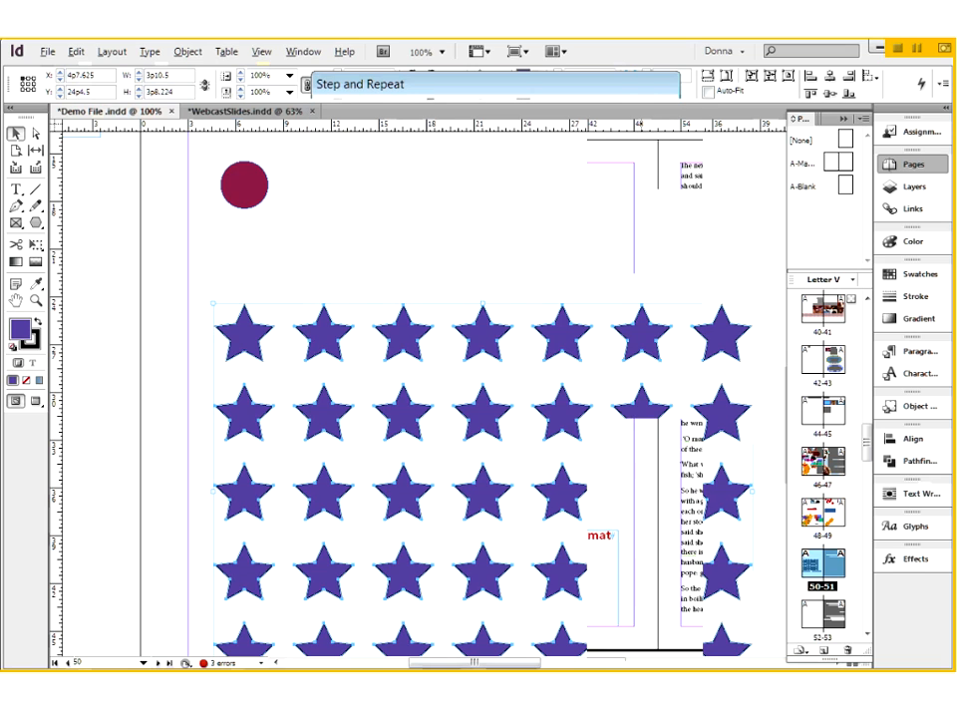
key(ctrl+0)
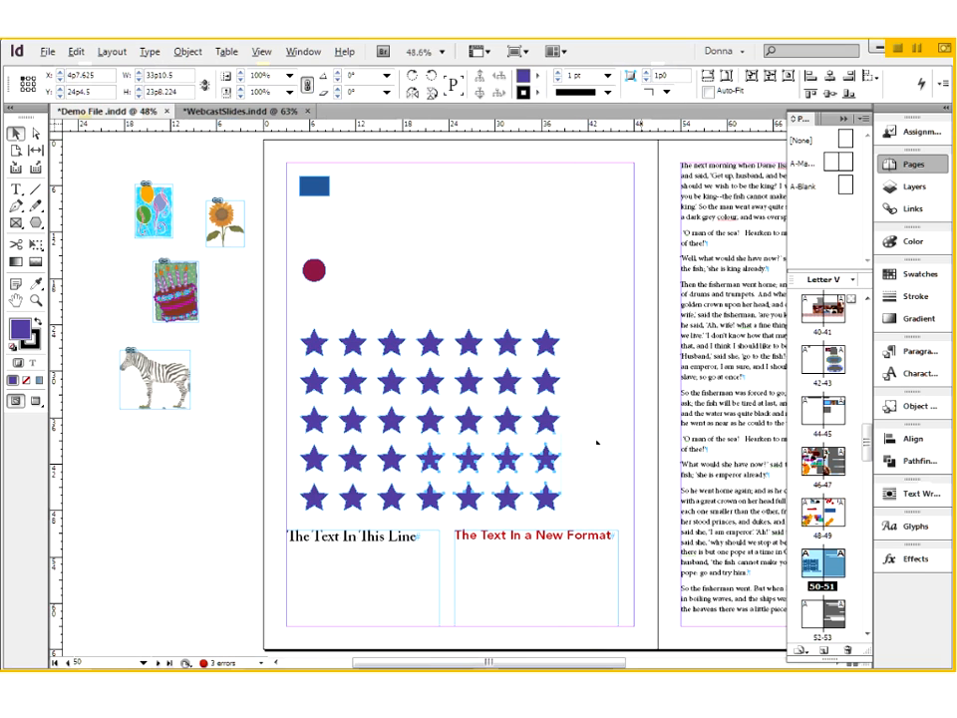
click(574, 459)
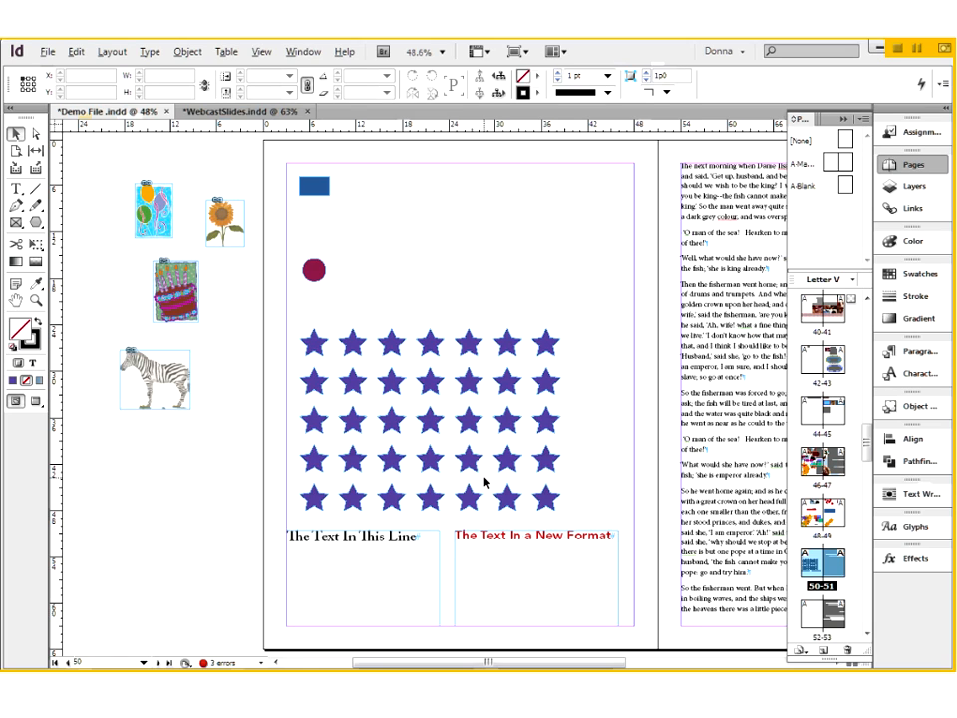
- Delete the whole star grid, and undo both the deletion and the Step and Repeat
drag(301, 321, 556, 501)
key(Delete)
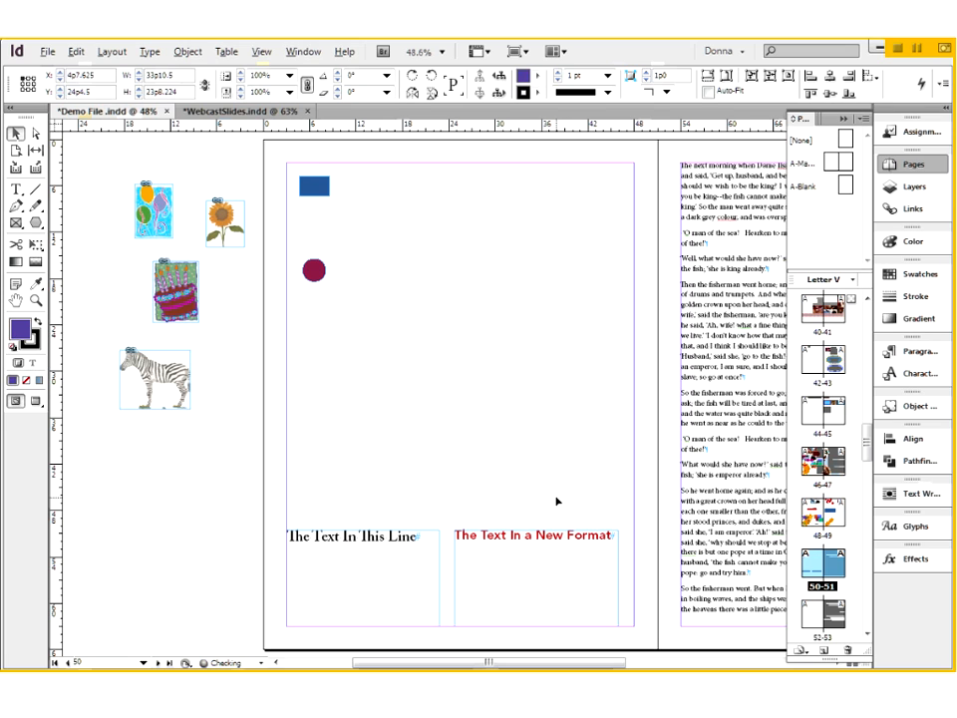
key(ctrl+z)
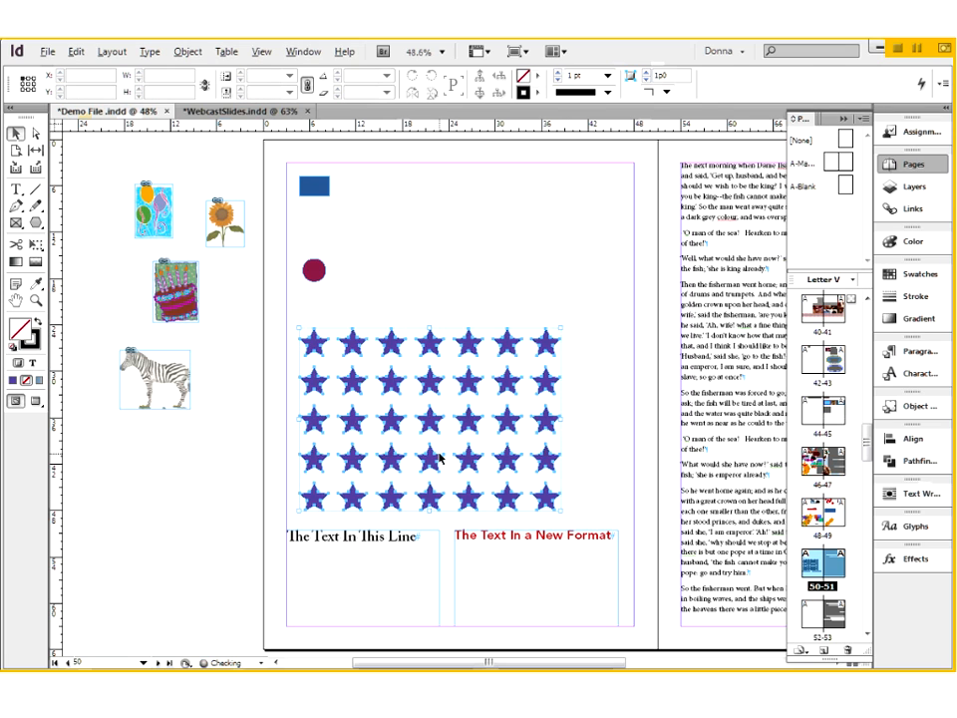
key(ctrl+z)
click(378, 302)
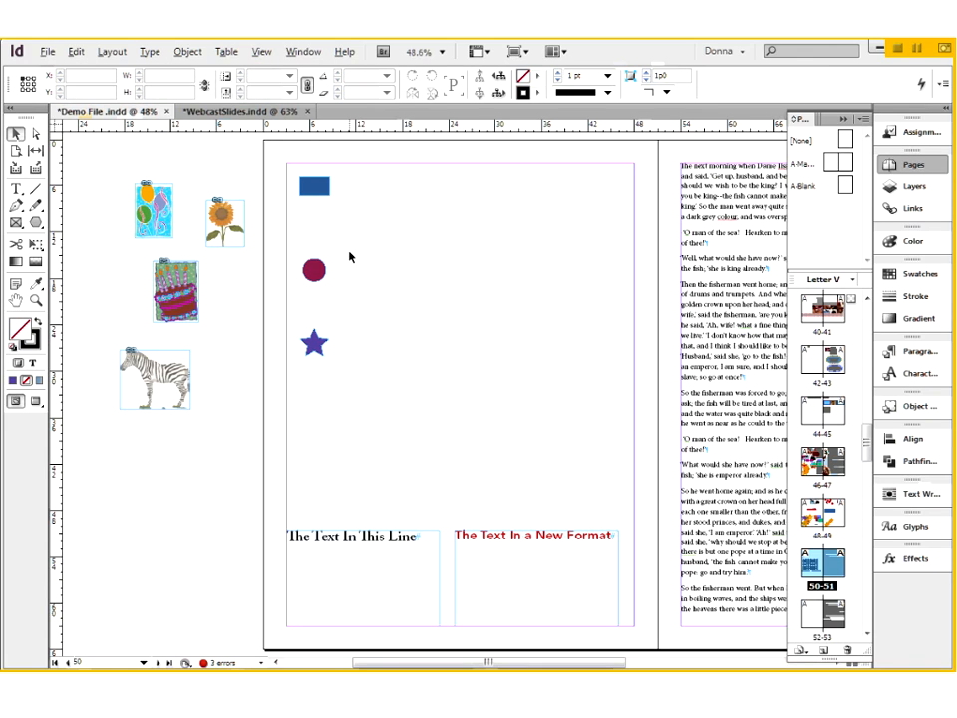
- Start Step and Repeat on the single star with the Create as a grid option turned off
click(318, 343)
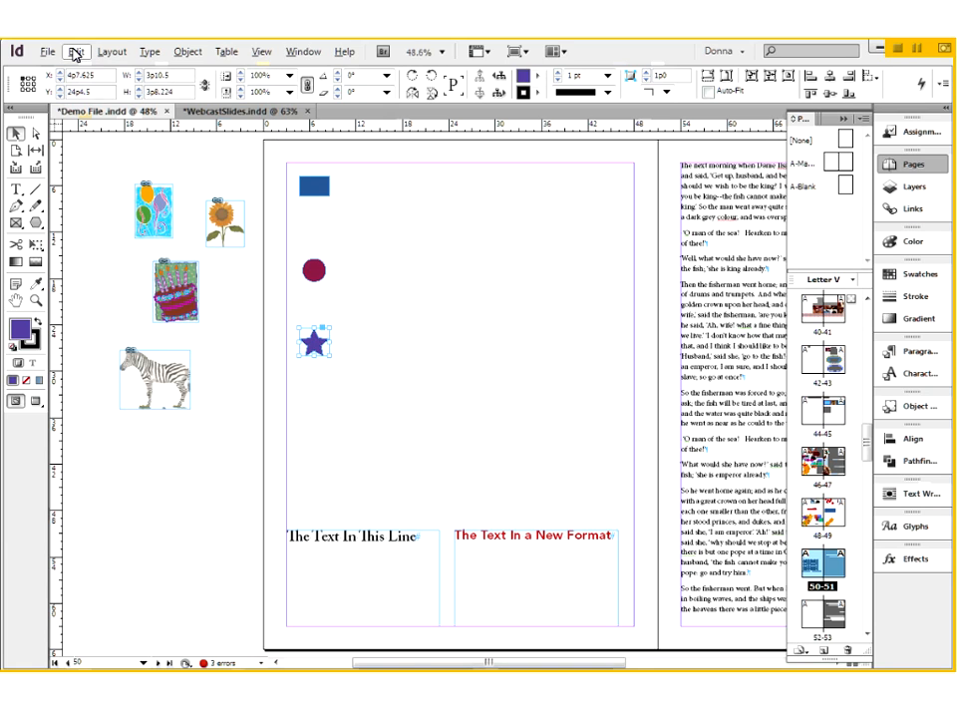
click(75, 52)
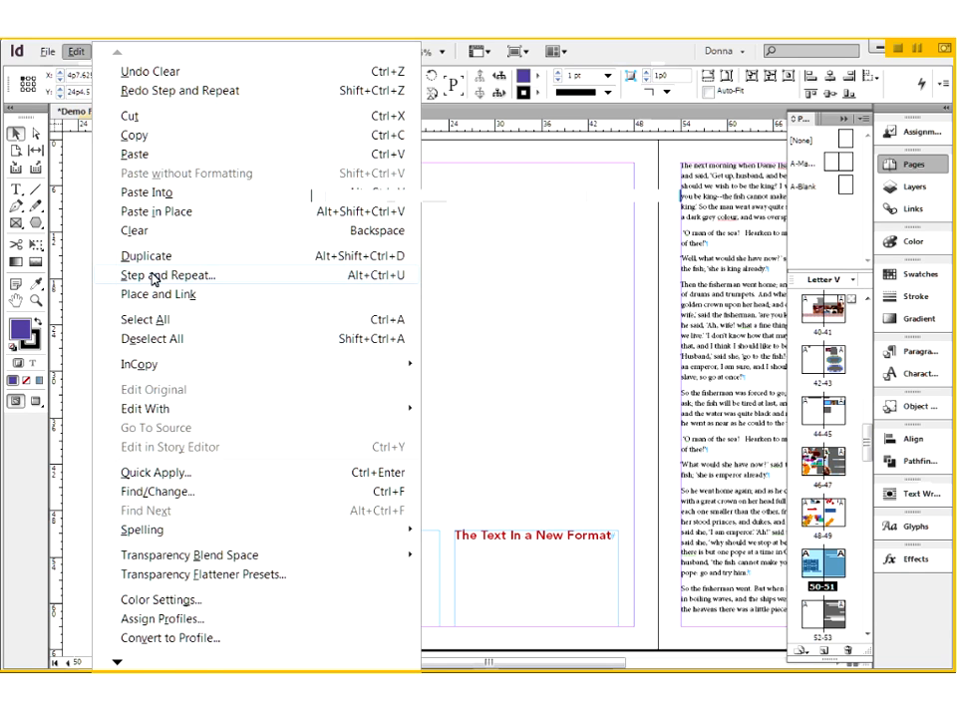
click(153, 280)
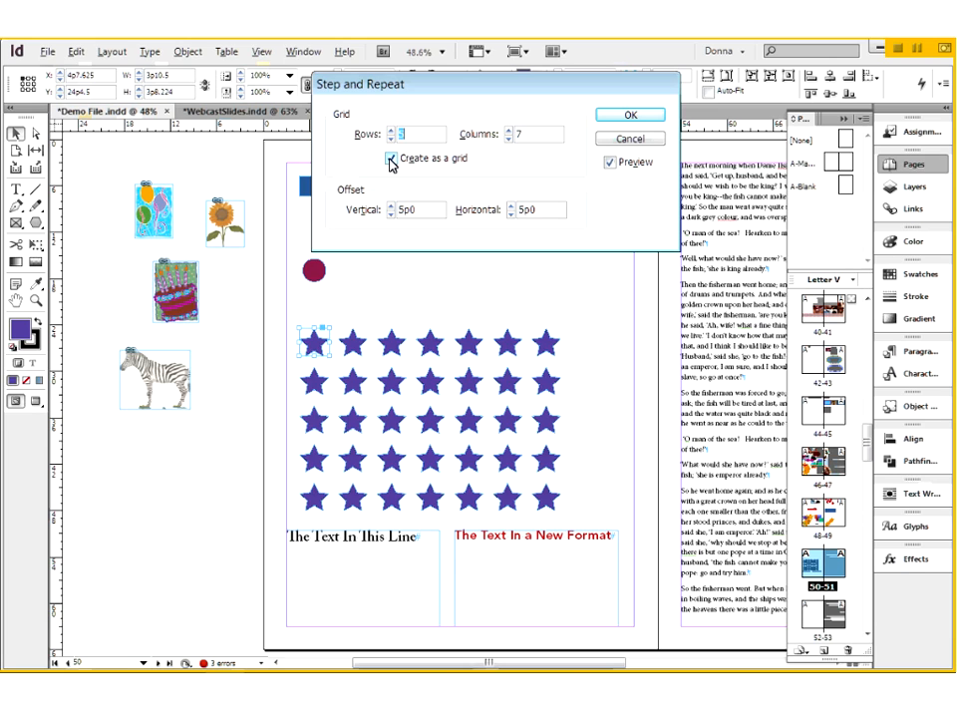
click(392, 160)
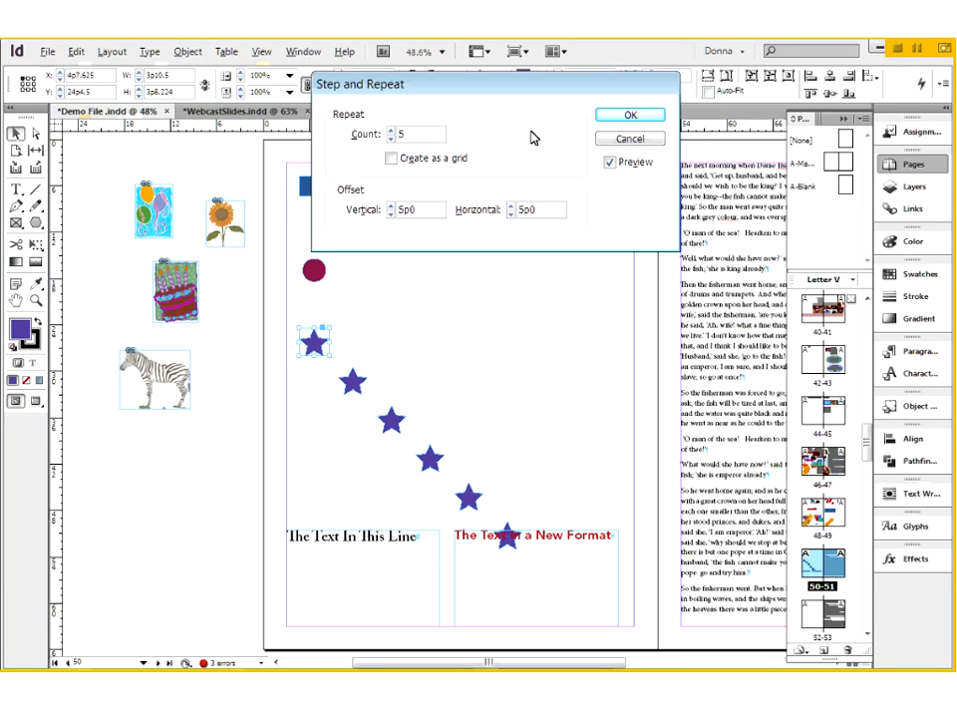
click(392, 158)
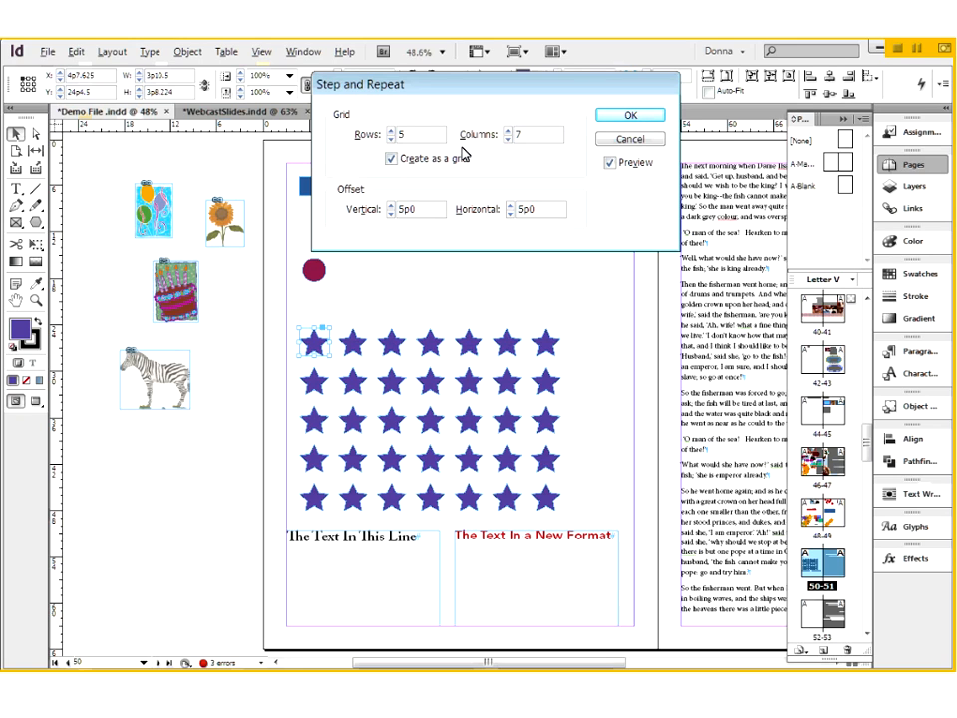
click(391, 157)
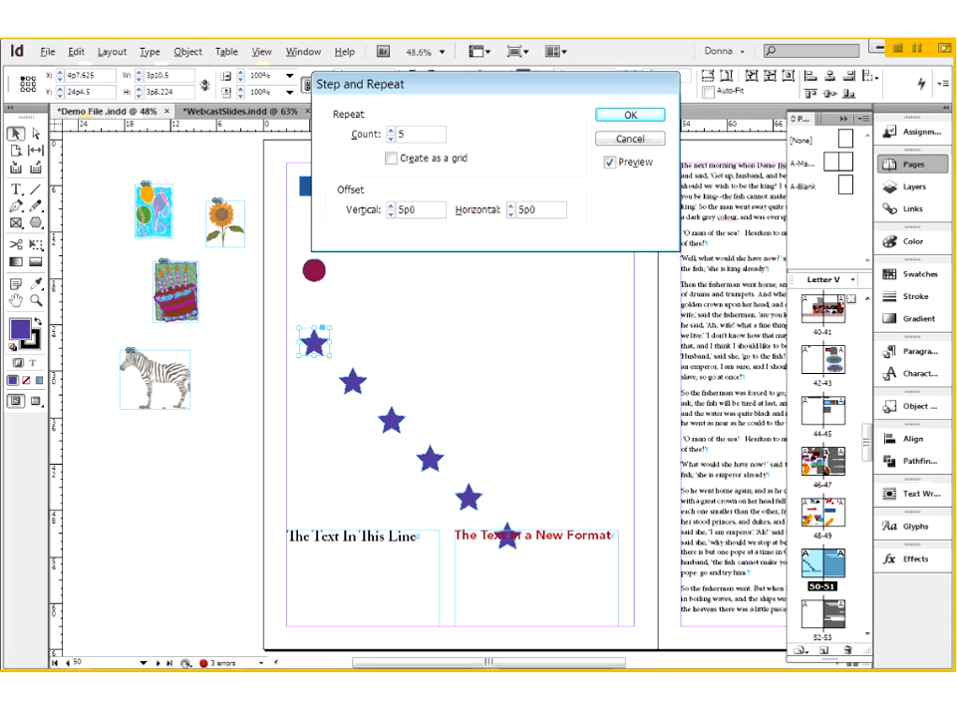
- Set both the vertical and horizontal offsets of the repeated stars to 3p0
click(390, 213)
click(391, 214)
click(391, 214)
click(391, 213)
click(390, 213)
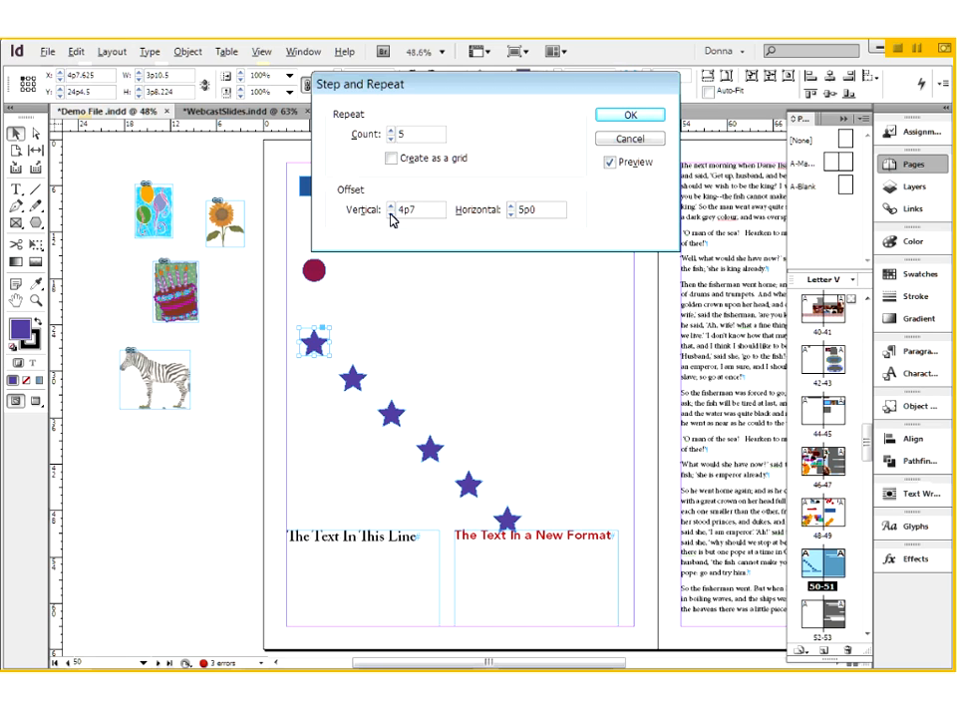
click(392, 206)
click(391, 206)
click(392, 206)
click(392, 207)
click(392, 206)
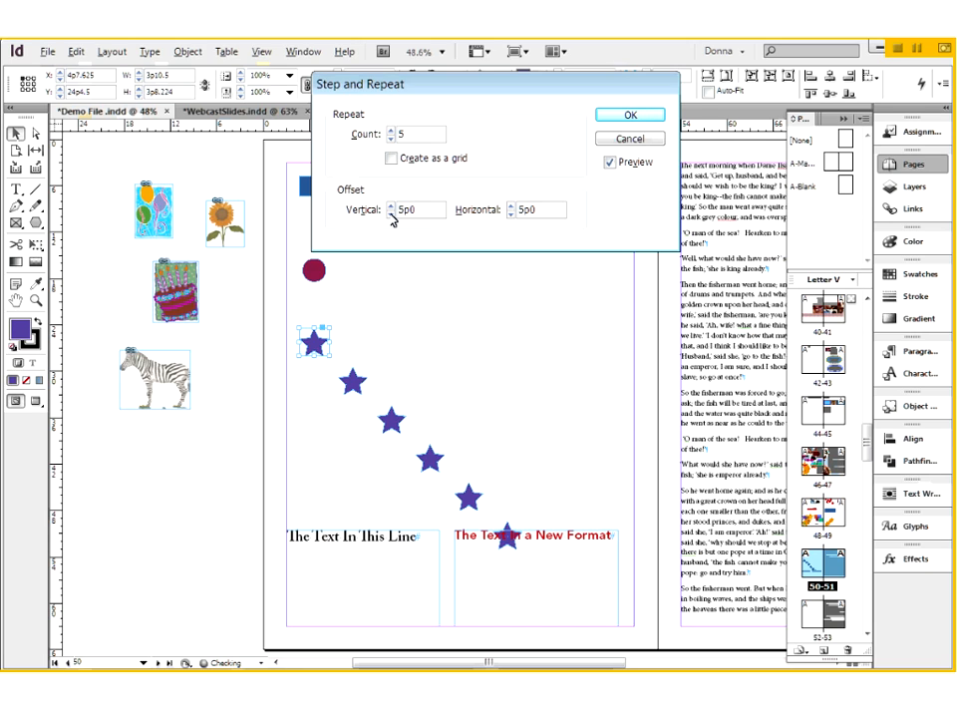
click(391, 214)
click(391, 215)
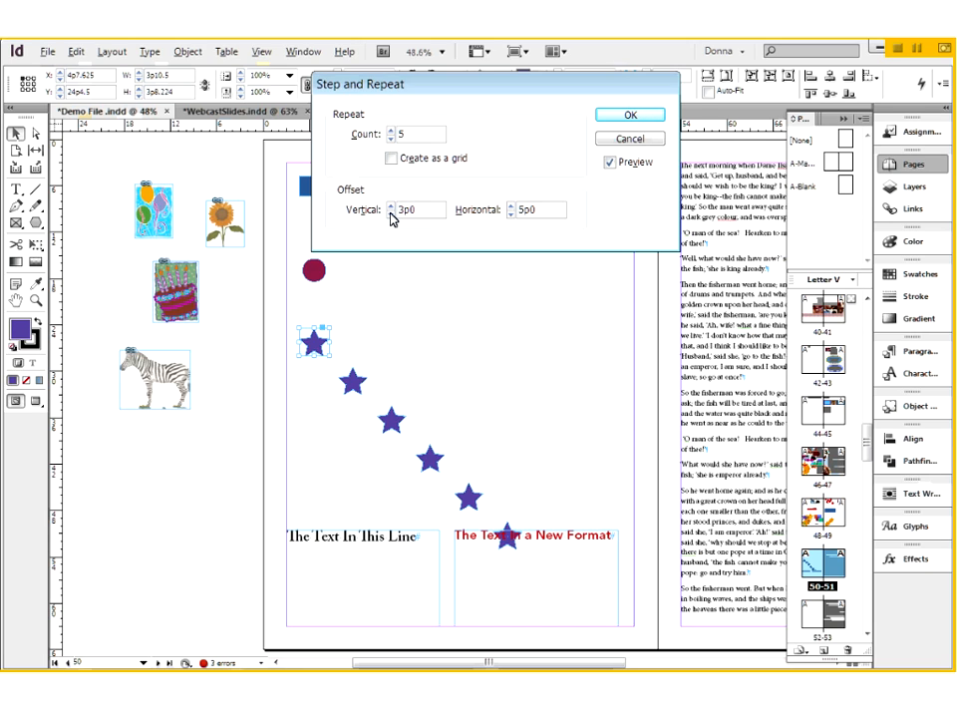
click(511, 215)
click(512, 214)
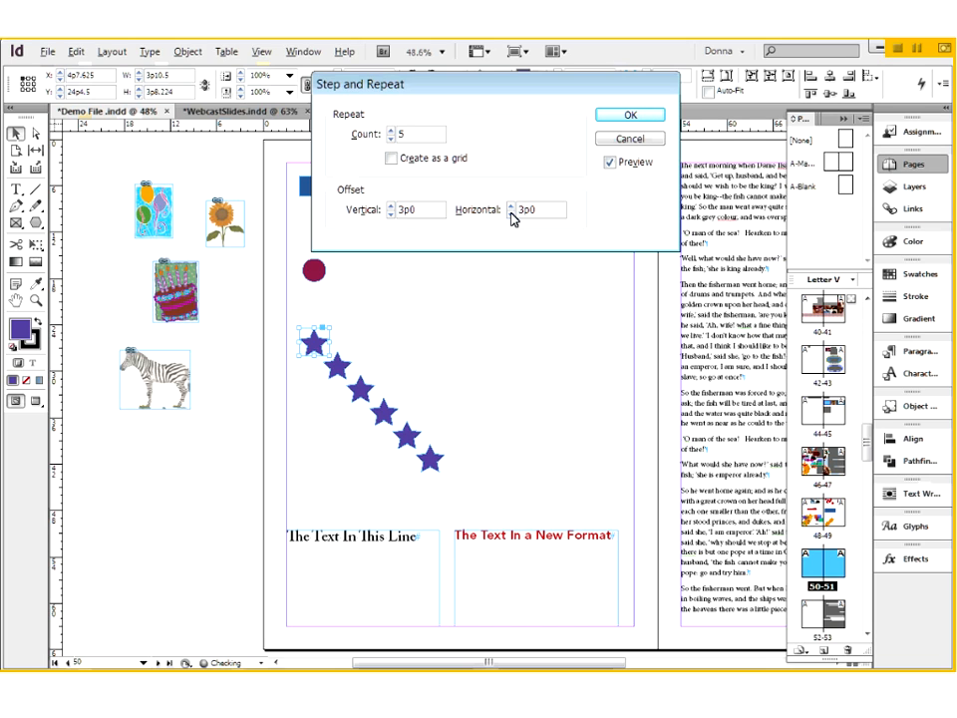
- Arrange the repeated stars in a horizontal row with vertical offset 0p0 and horizontal offset 4p0
click(391, 215)
click(391, 214)
click(391, 214)
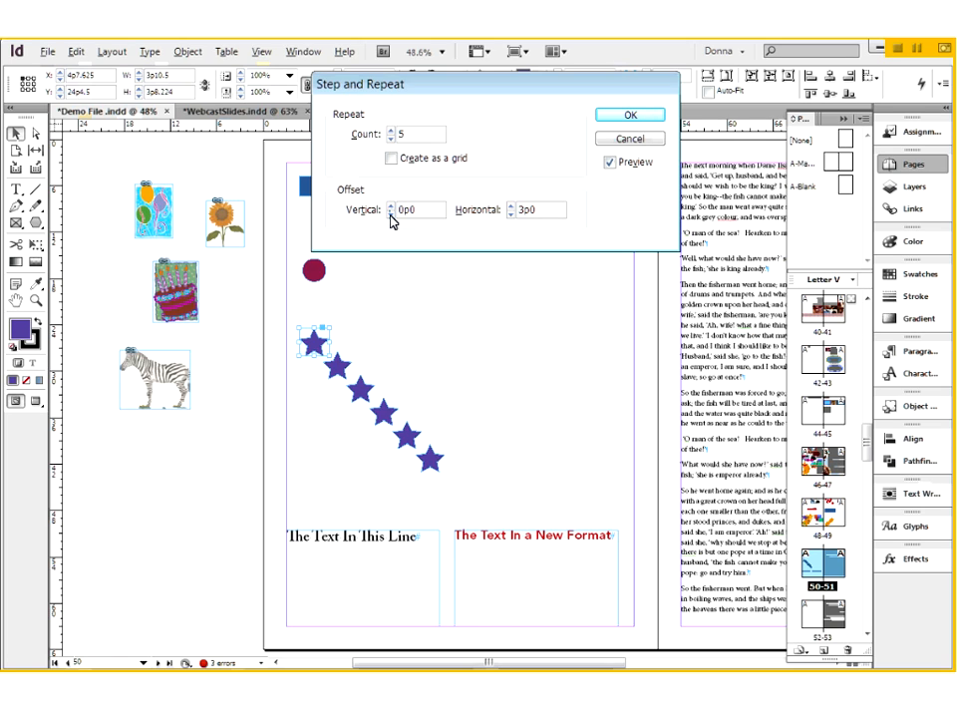
click(511, 205)
click(512, 205)
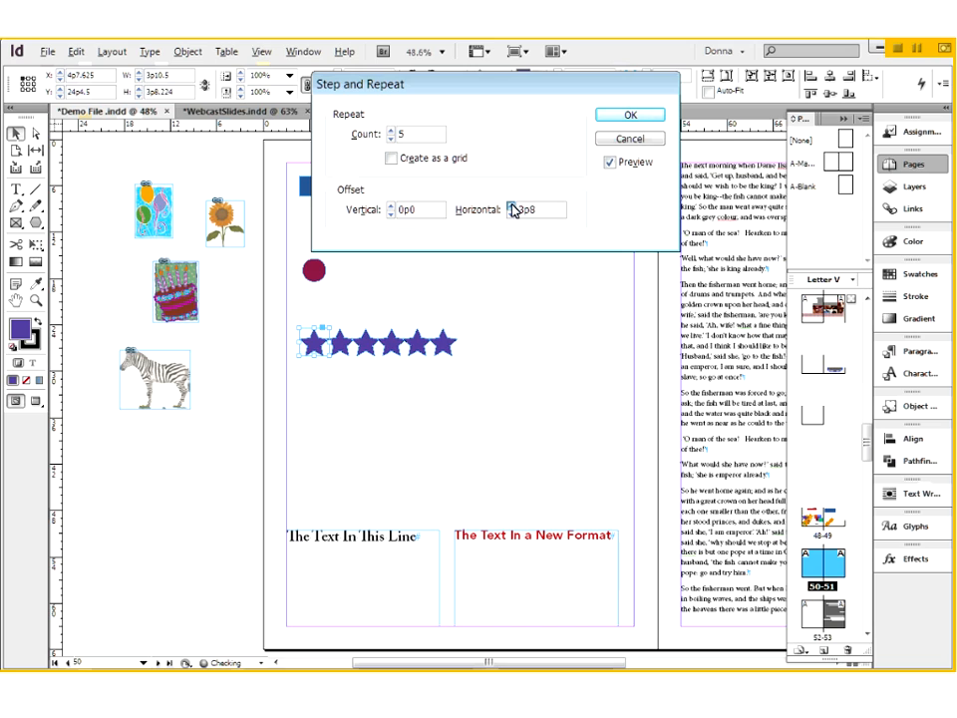
click(512, 205)
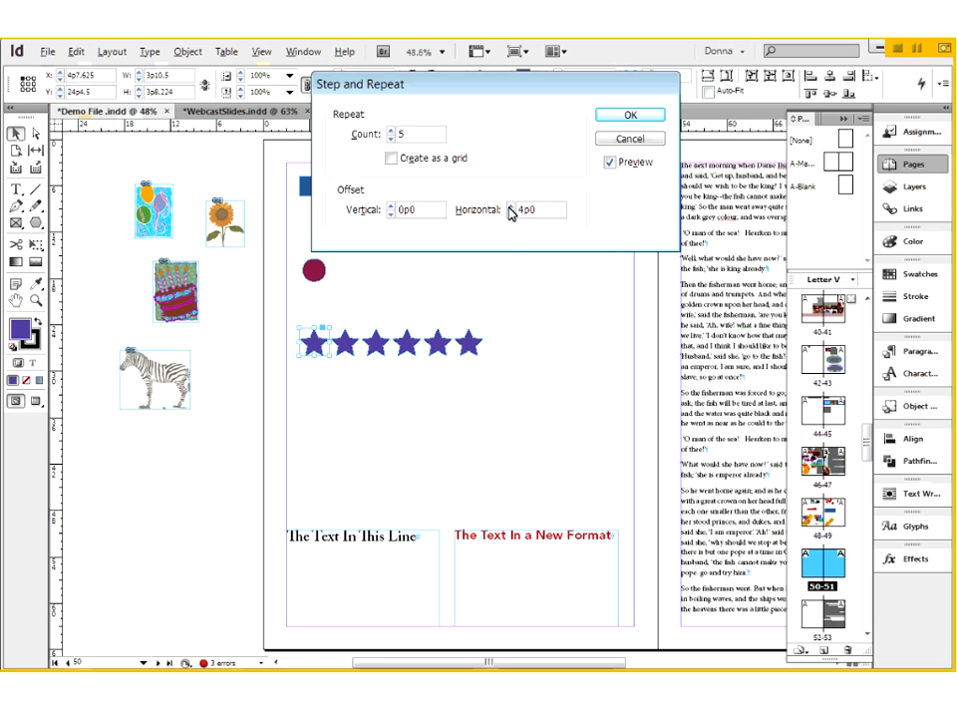
- Arrange the repeated stars in a vertical column with horizontal offset 0p0 and vertical offset 4p0
drag(544, 210, 516, 209)
text(-0)
drag(537, 211, 512, 210)
text(0)
key(Tab)
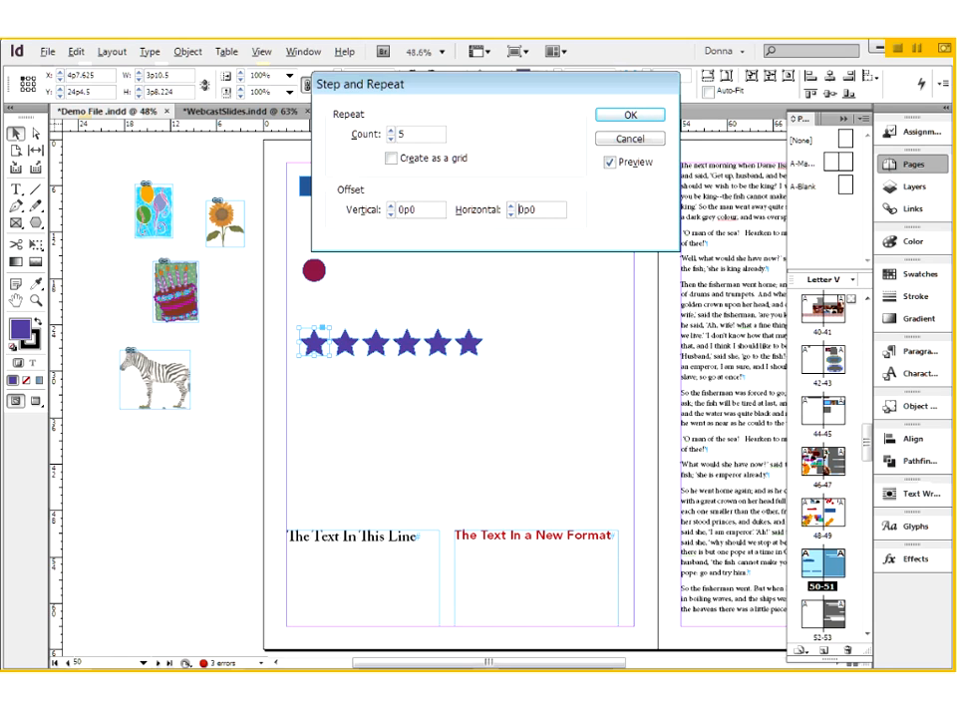
click(392, 207)
click(392, 206)
click(392, 206)
click(392, 207)
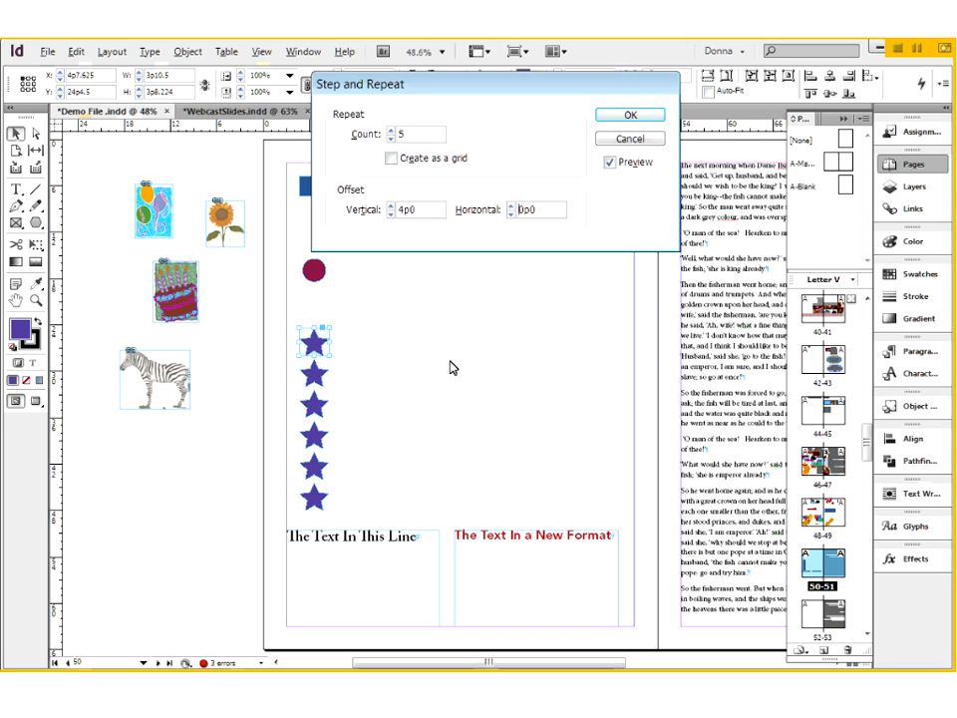
- Set the horizontal offset to 4p0 and create the diagonal run of star copies
click(511, 203)
click(512, 204)
click(511, 204)
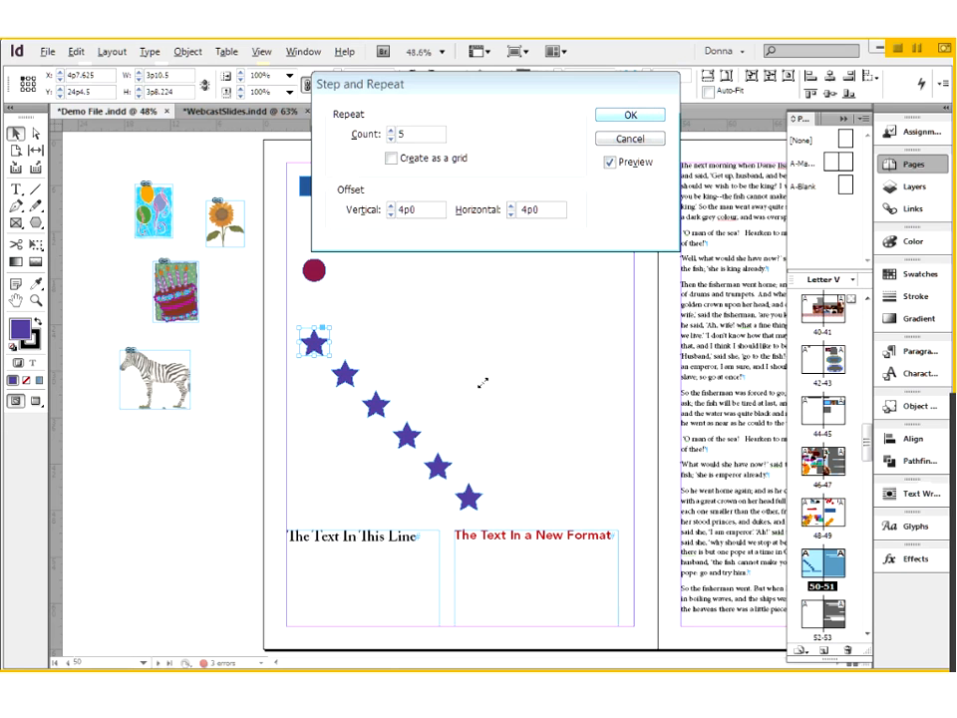
key(Return)
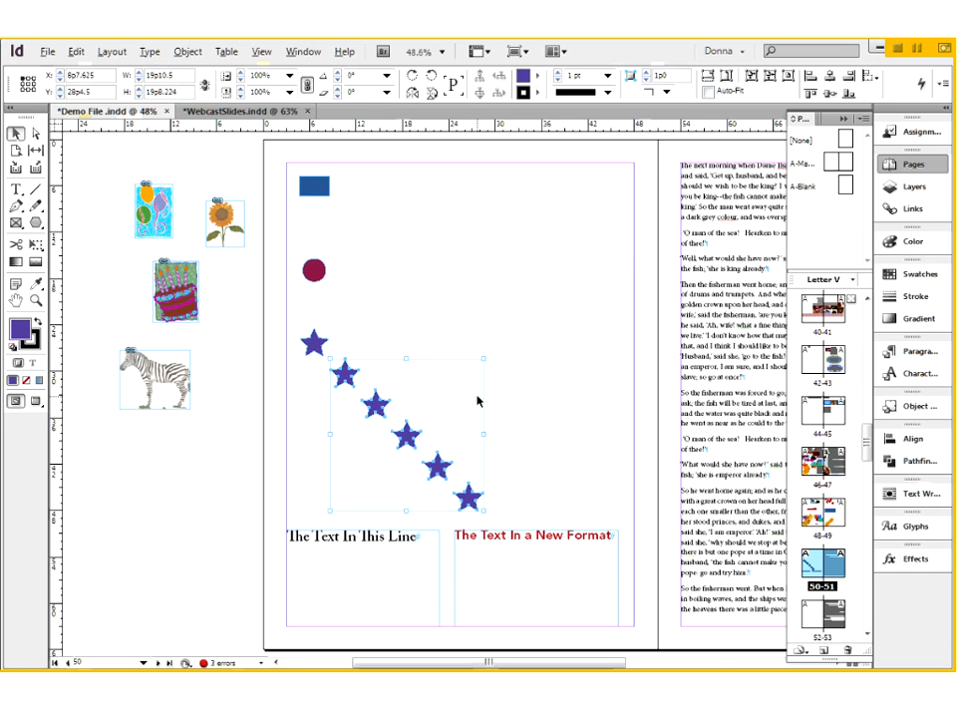
- Delete the star copies and move the sunflower image from the pasteboard onto the page at about X 14p3, Y 7p3.5
key(Delete)
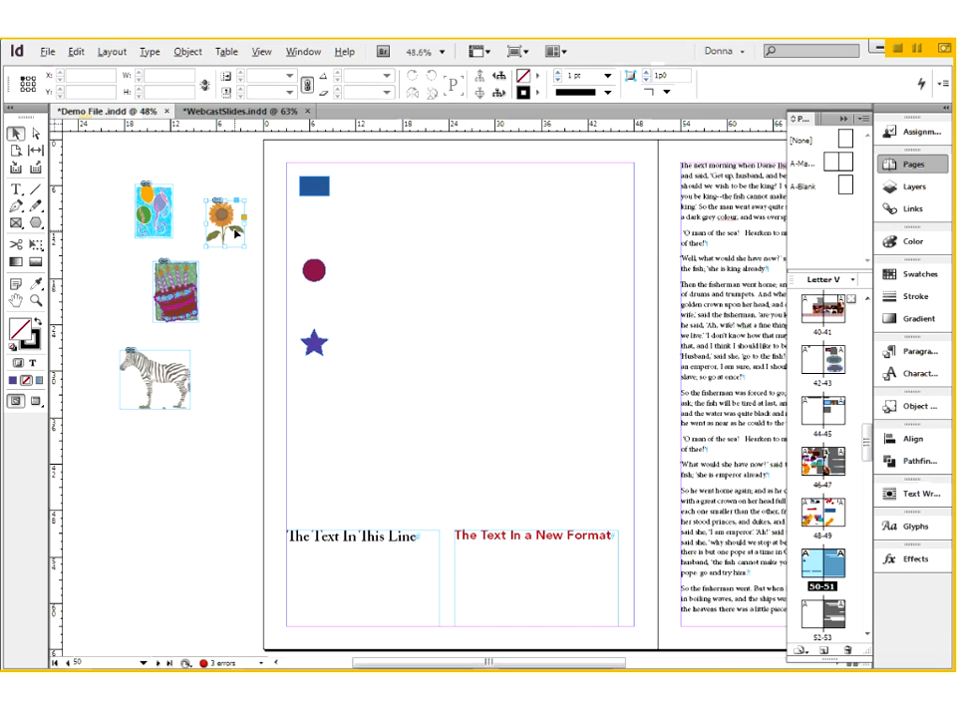
click(234, 235)
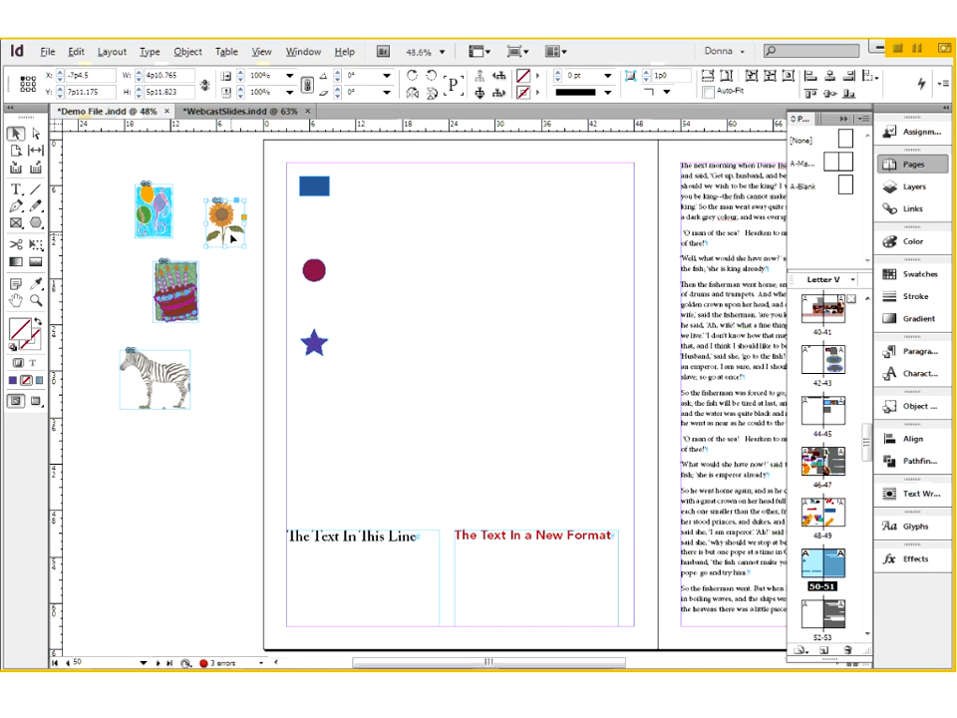
drag(232, 238, 399, 234)
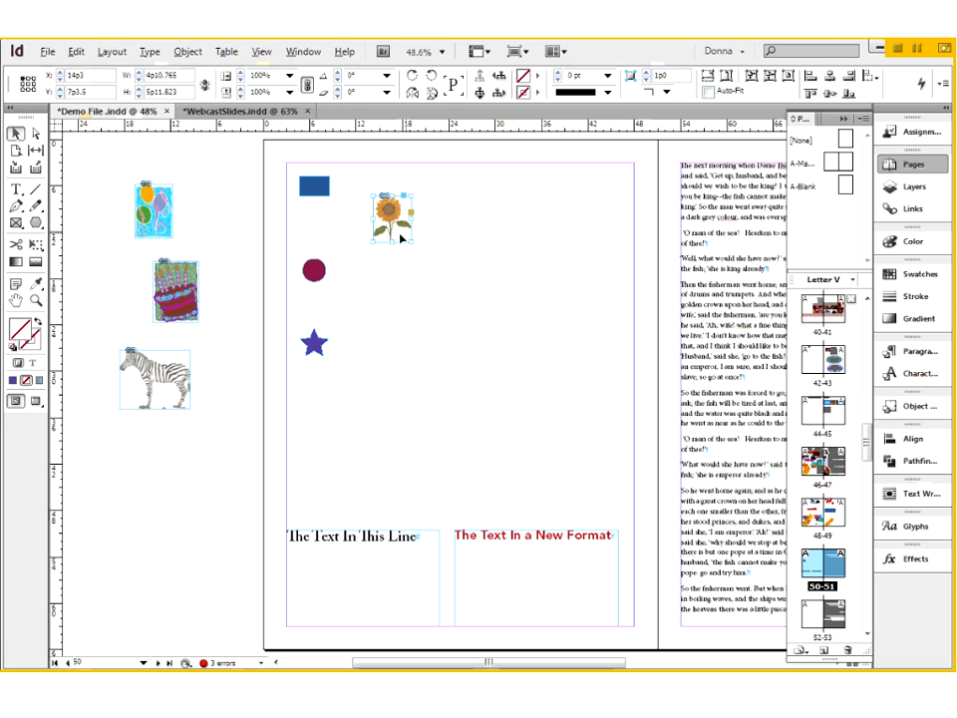
- Step and Repeat the sunflower with a count of 4 and a 6p0 horizontal offset, and check the page in preview mode
key(ctrl+alt+u)
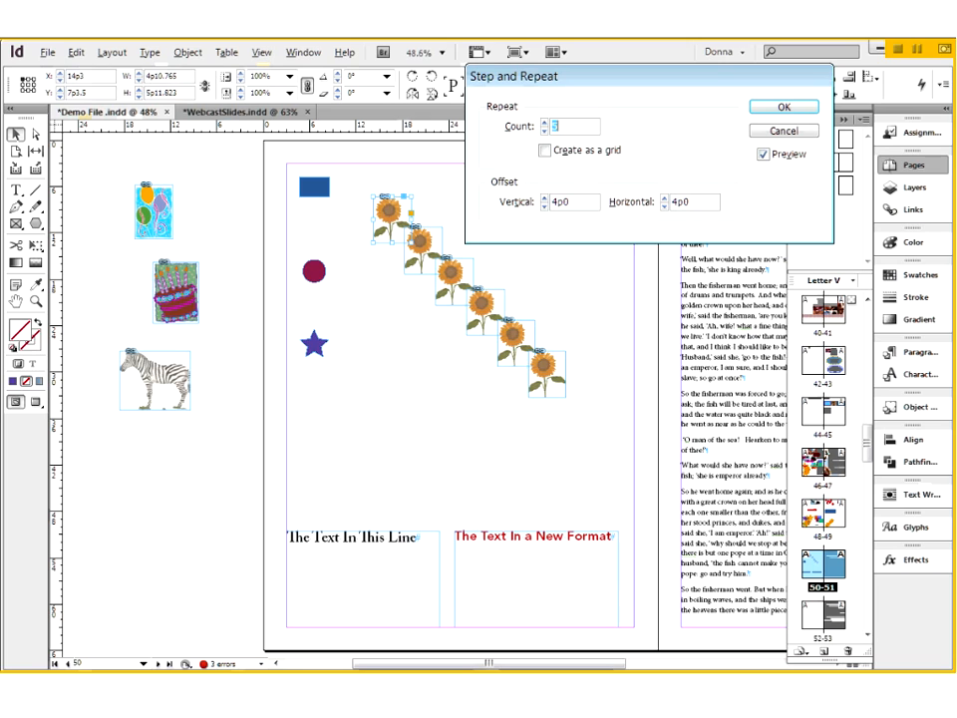
click(544, 130)
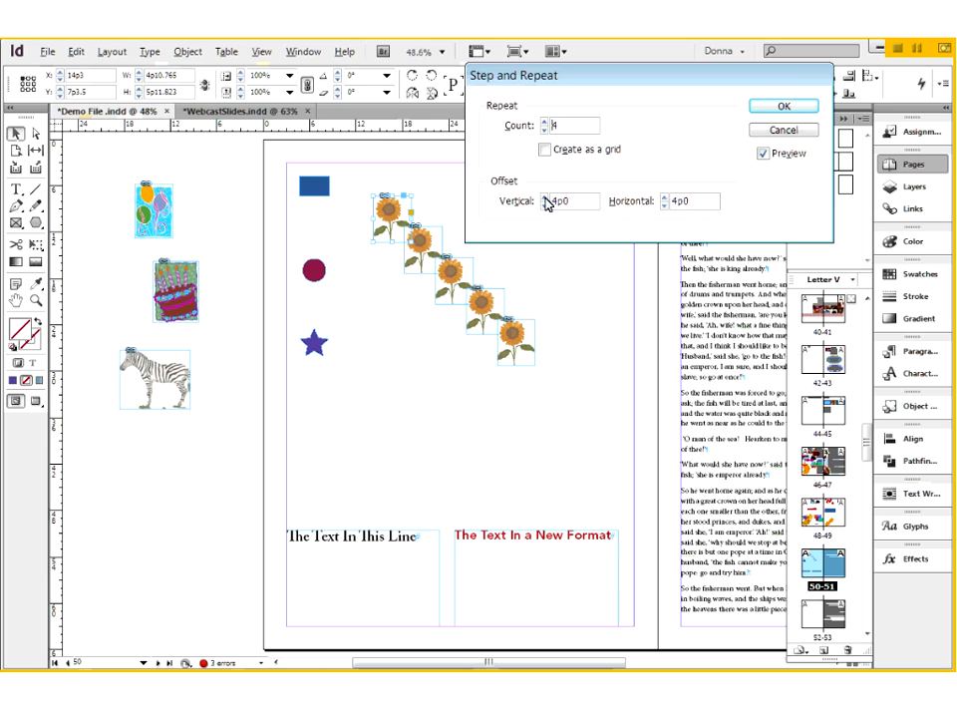
click(665, 198)
click(665, 197)
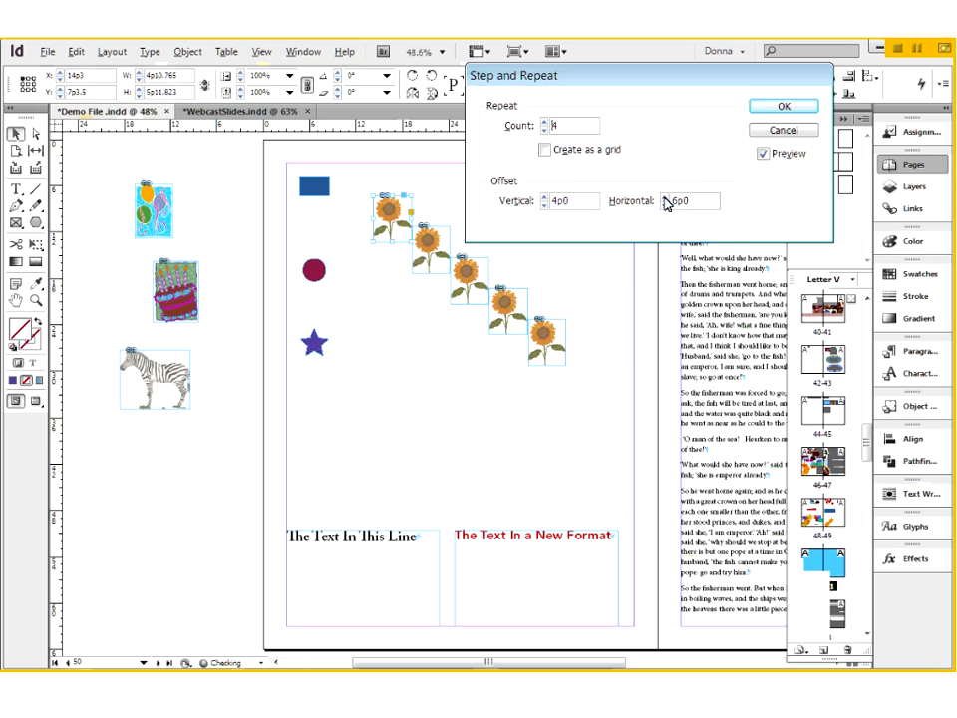
click(784, 107)
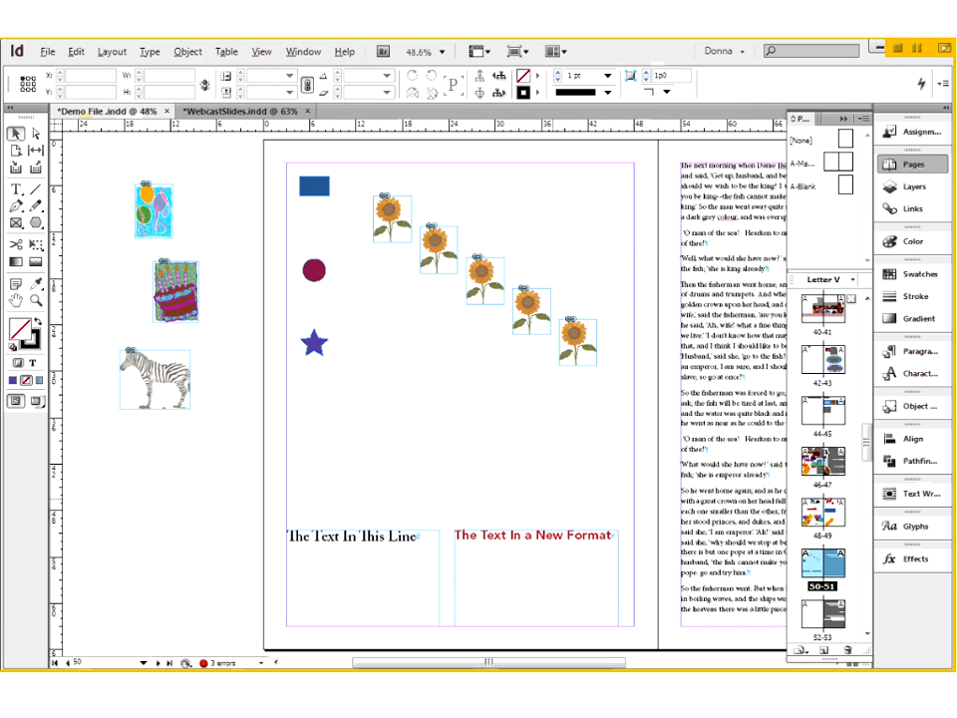
key(w)
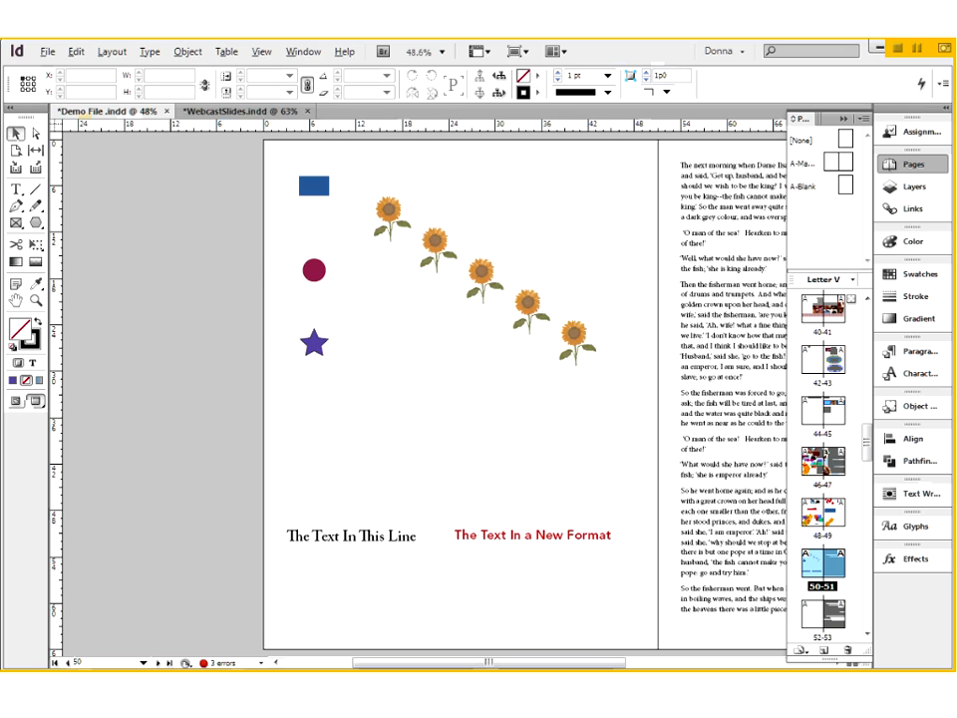
key(w)
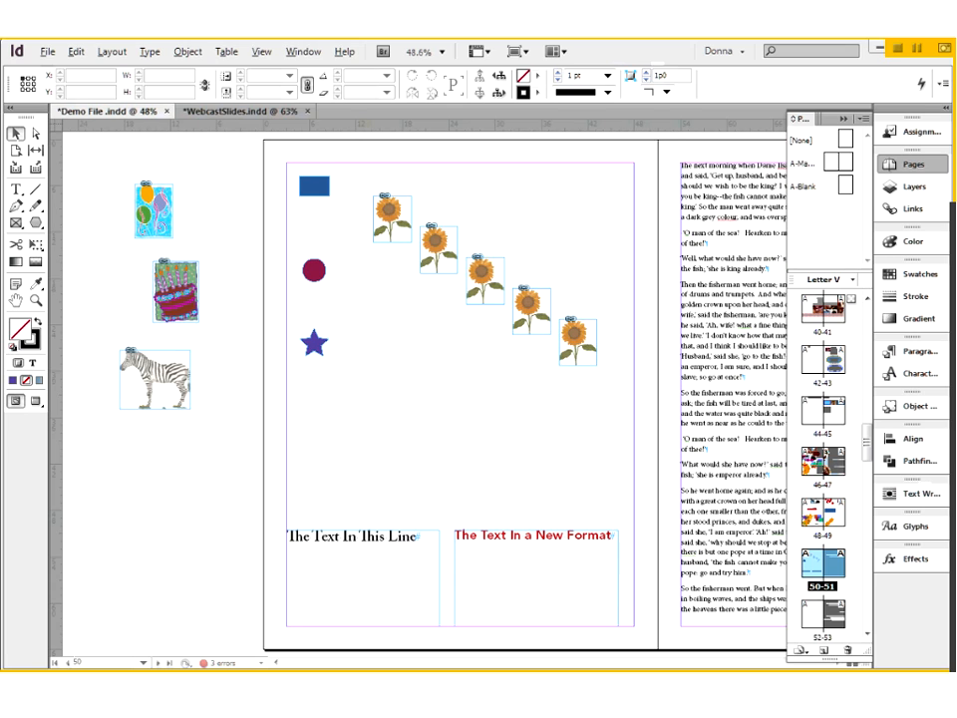
- Try replacing "This Line" in the black text frame with the copied words "a New Format", keeping their red formatting
drag(268, 504, 650, 592)
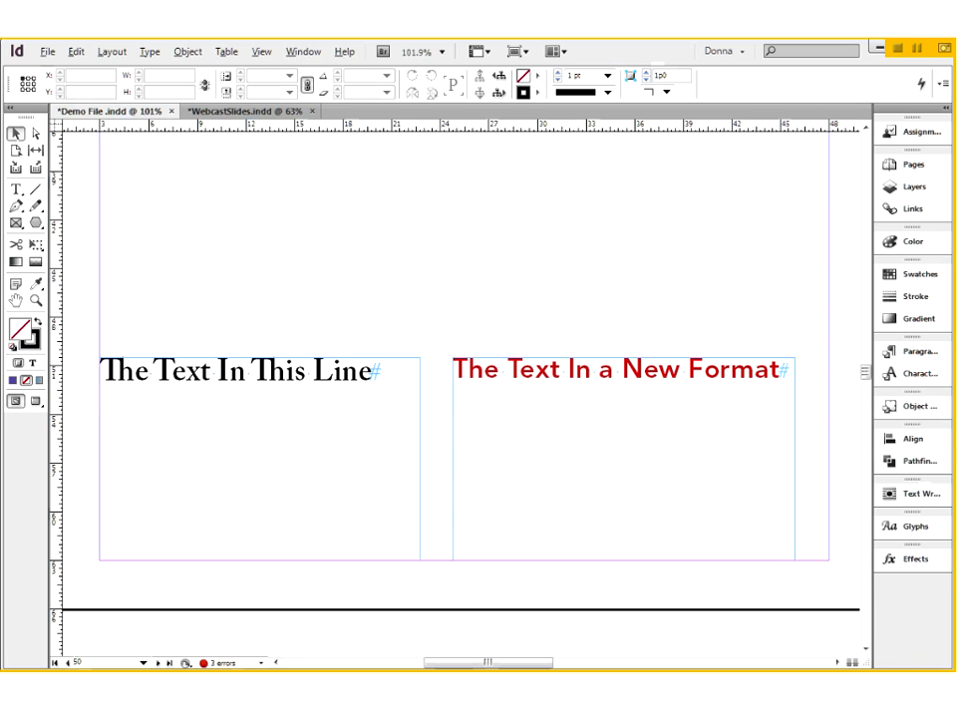
click(17, 189)
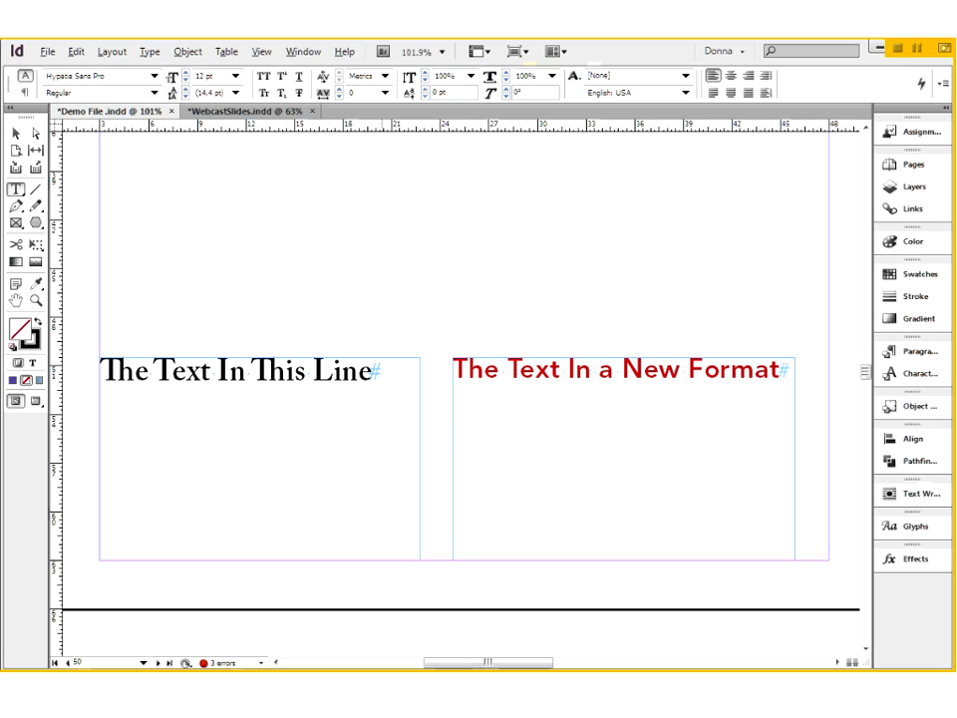
drag(599, 372, 783, 371)
key(ctrl+c)
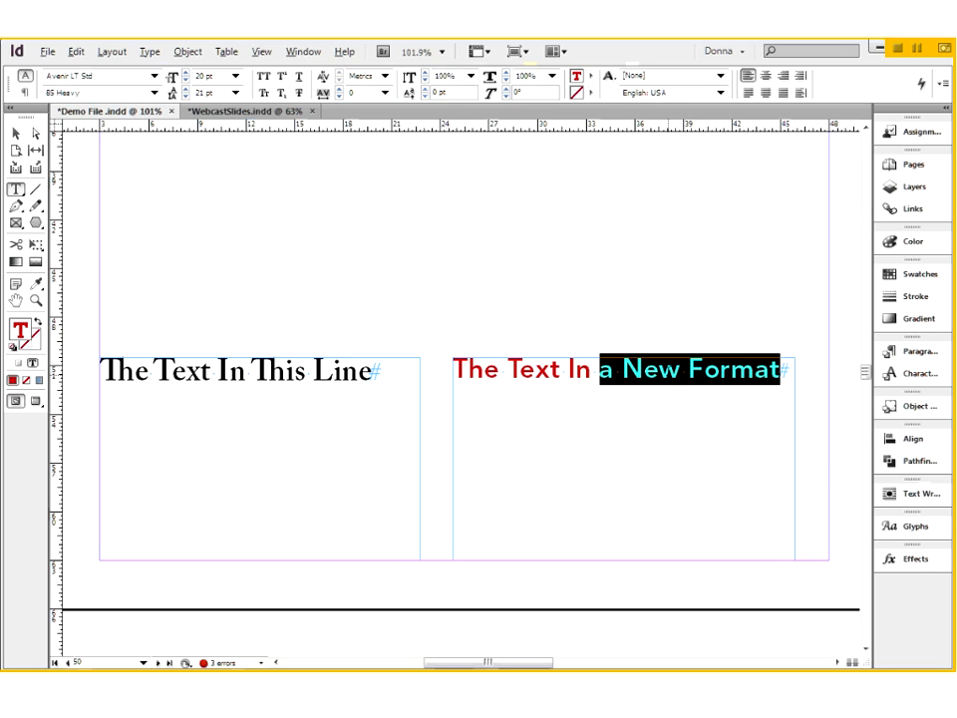
drag(251, 371, 372, 371)
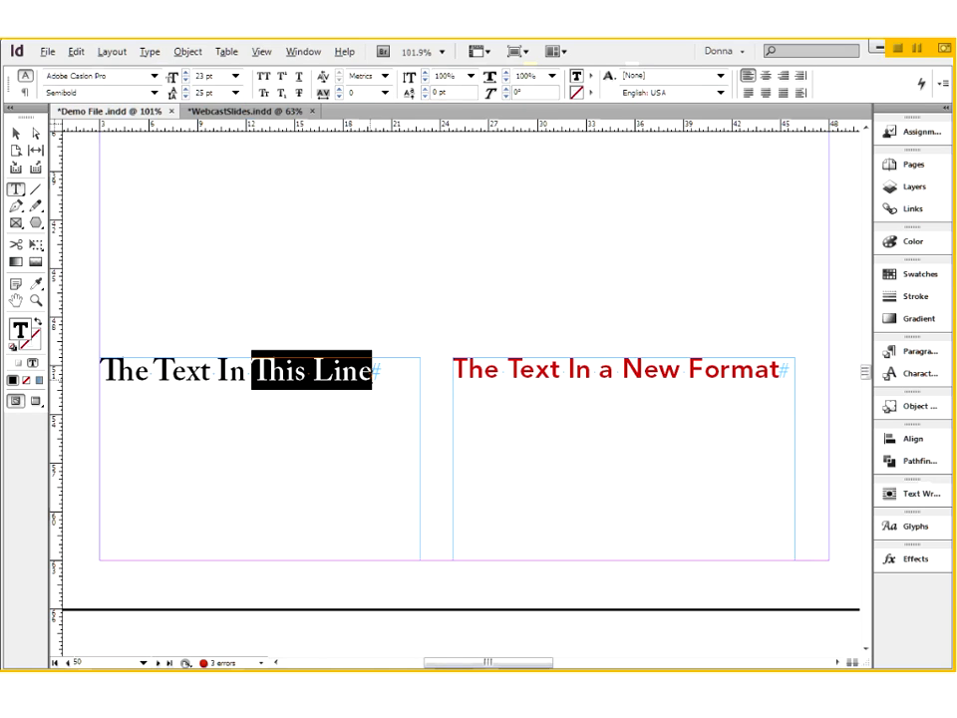
key(ctrl+v)
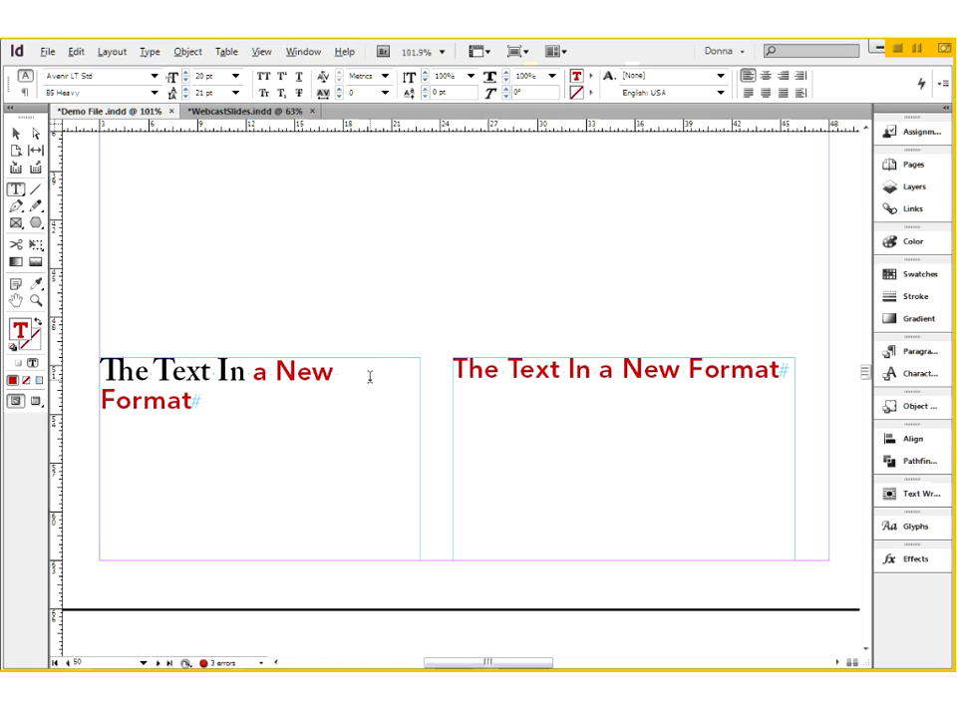
key(ctrl+z)
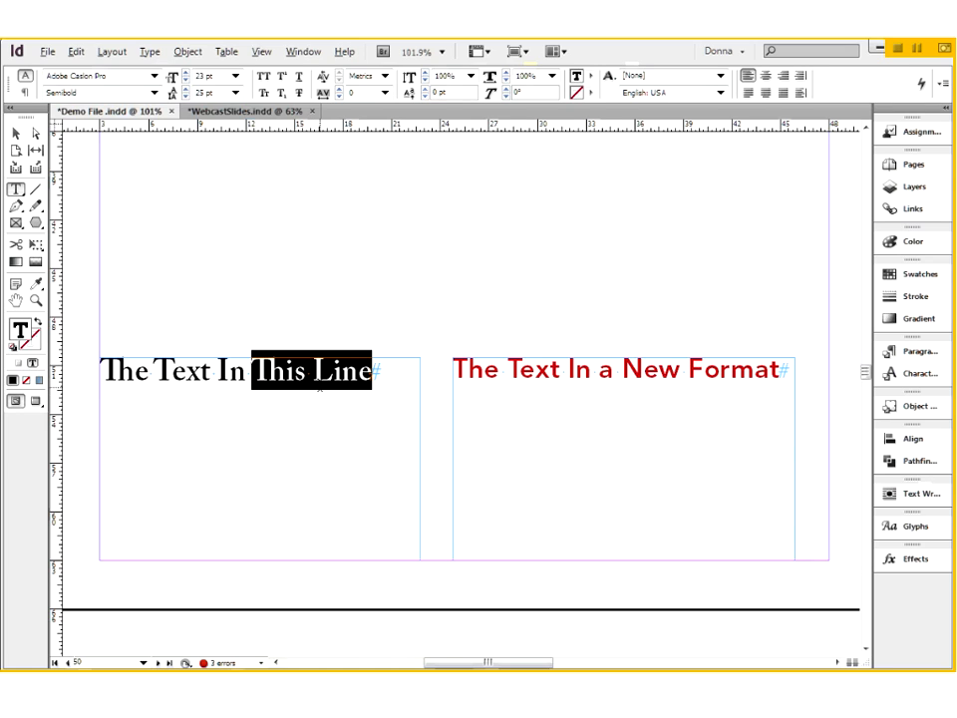
- Copy "a New Format" from the red text and paste it over "This Line" in the black text without its formatting
click(666, 370)
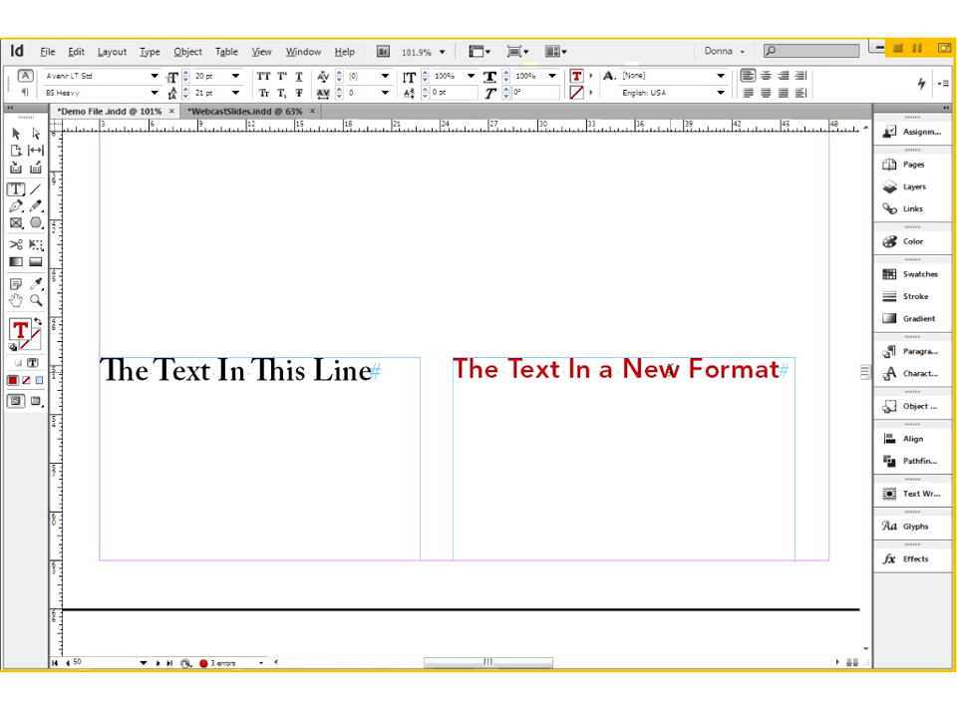
click(267, 371)
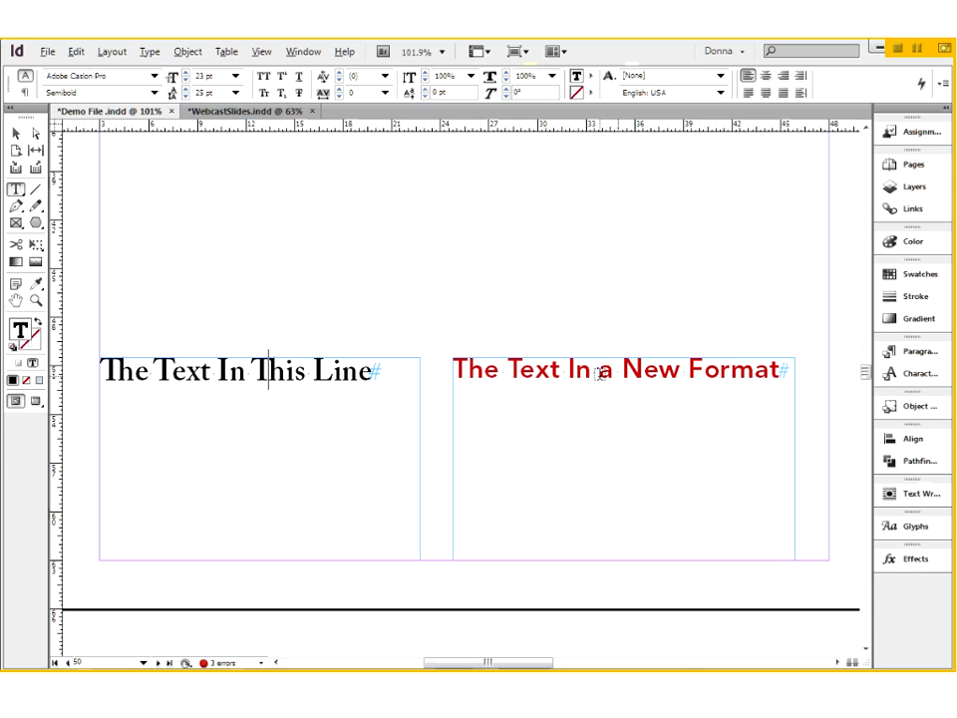
drag(598, 372, 784, 373)
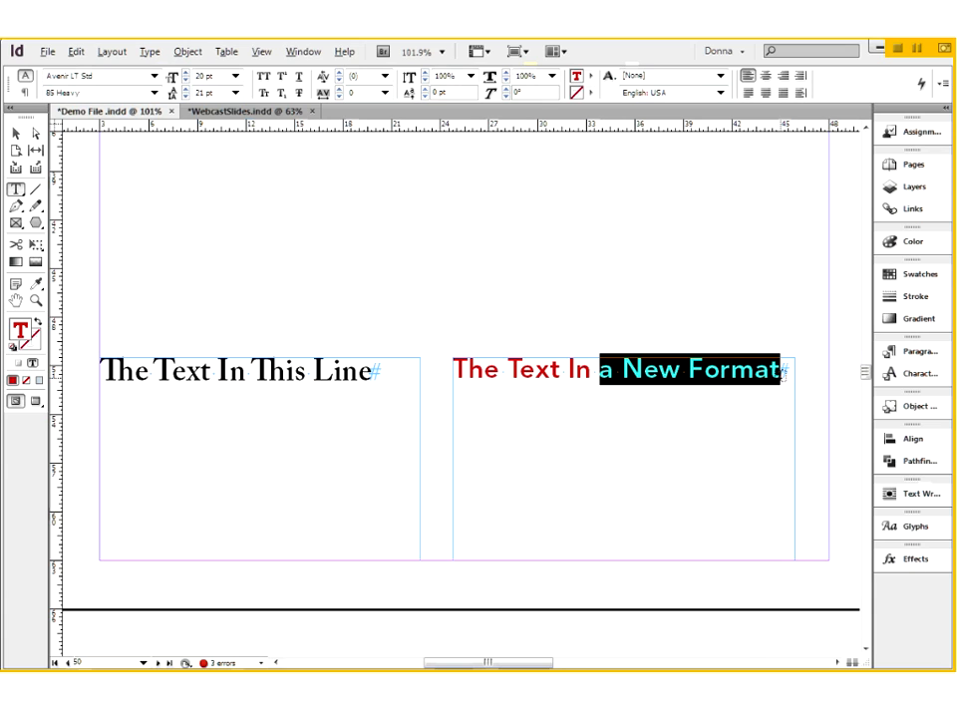
drag(252, 371, 372, 371)
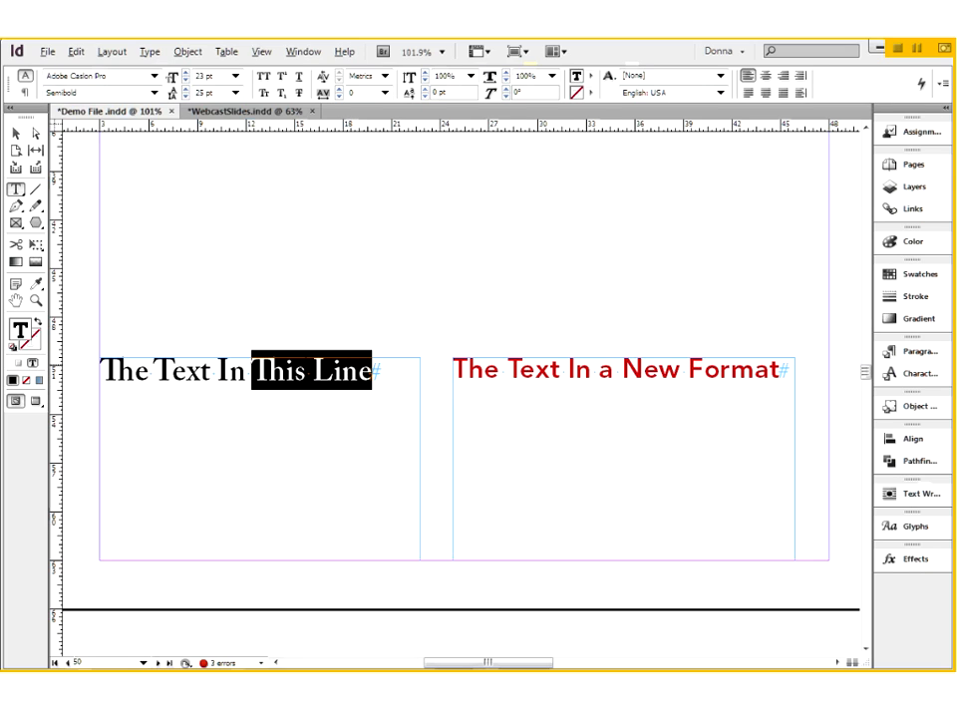
click(78, 53)
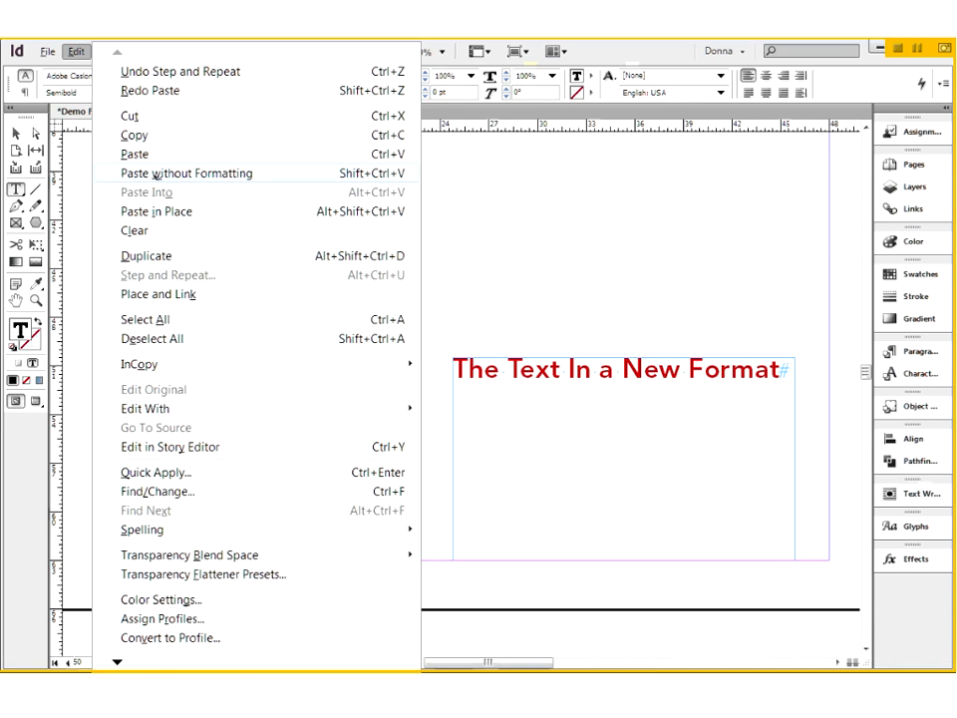
click(187, 173)
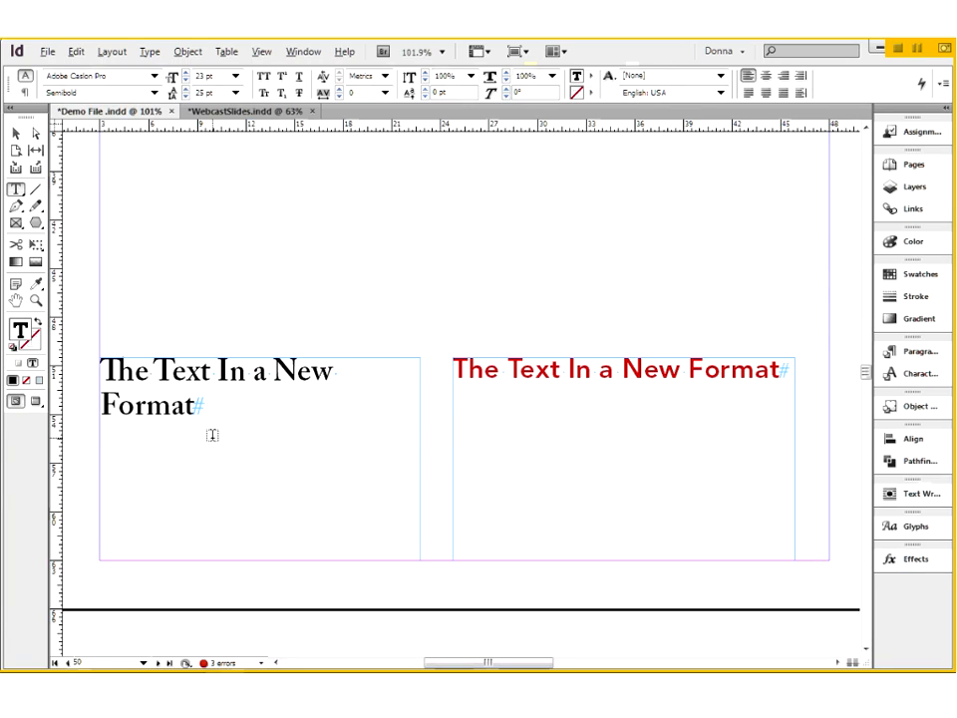
- Widen the text frame holding the black text slightly by moving its right edge outward, and deselect it
click(34, 134)
key(Escape)
drag(420, 458, 442, 460)
click(397, 315)
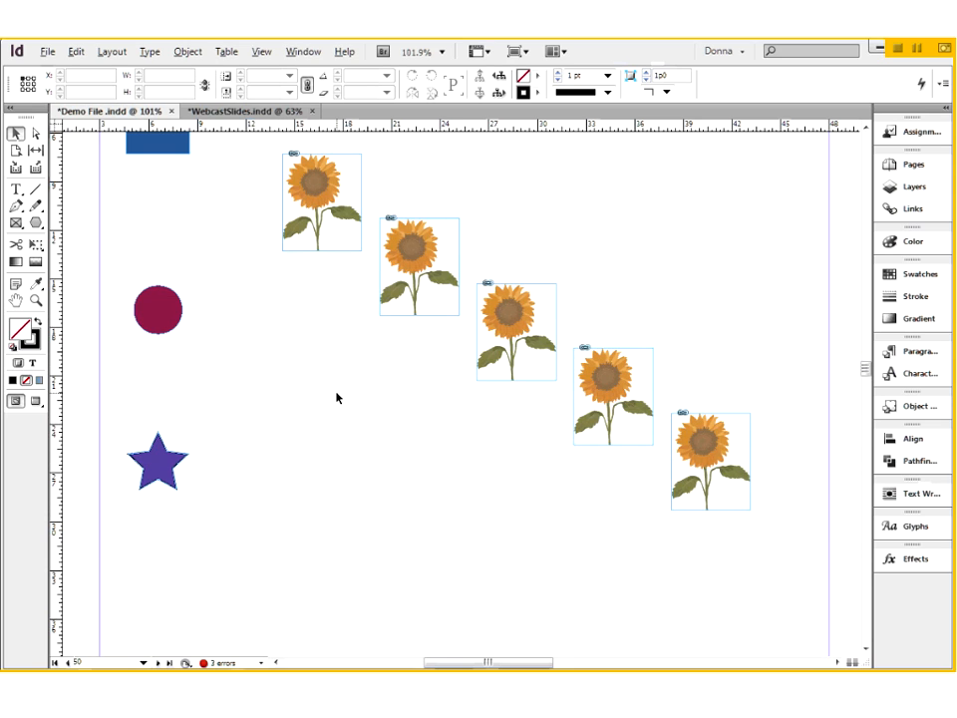
- Select all five sunflowers in the diagonal run and align their top edges to the selection
scroll(299, 299, up, 1)
drag(254, 179, 818, 563)
click(897, 439)
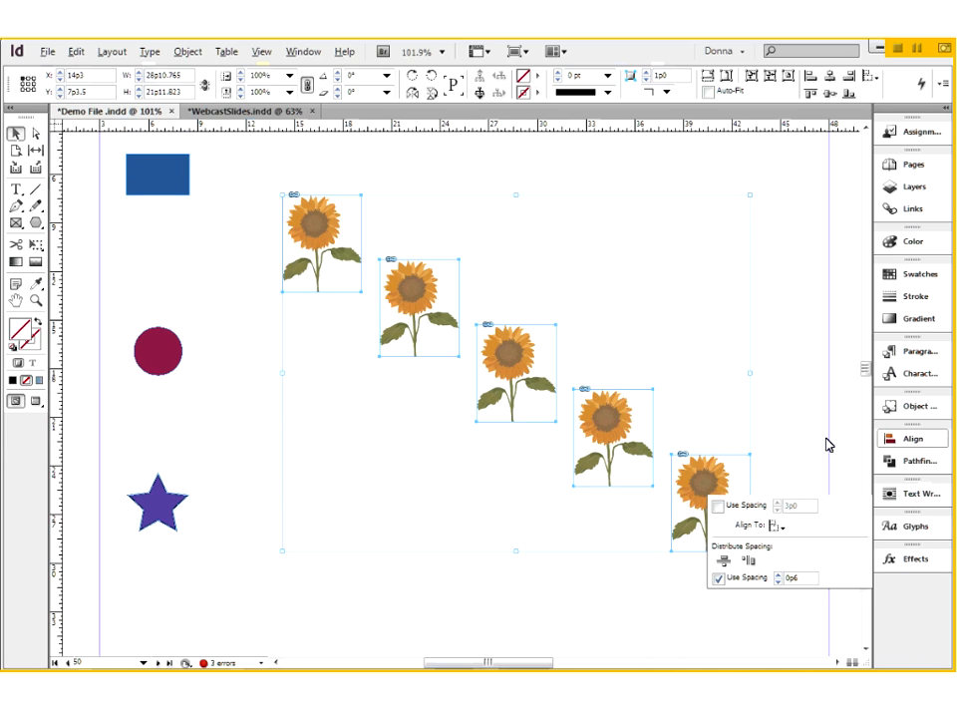
click(804, 458)
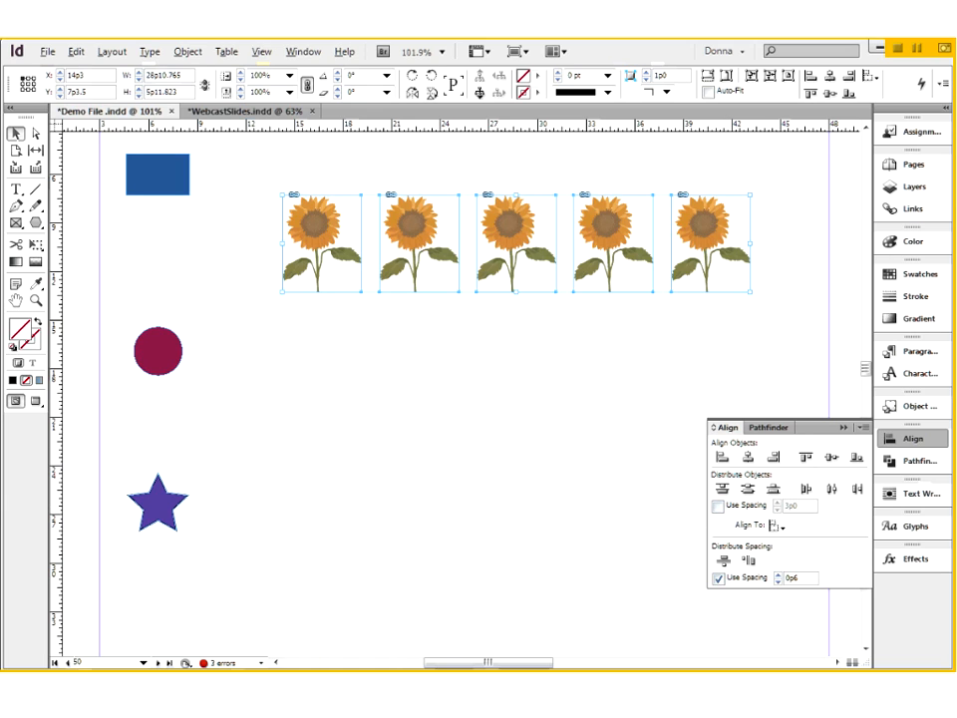
- Space the sunflowers unevenly by moving the second slightly left, the third slightly right and the fifth to X 40p0
click(426, 269)
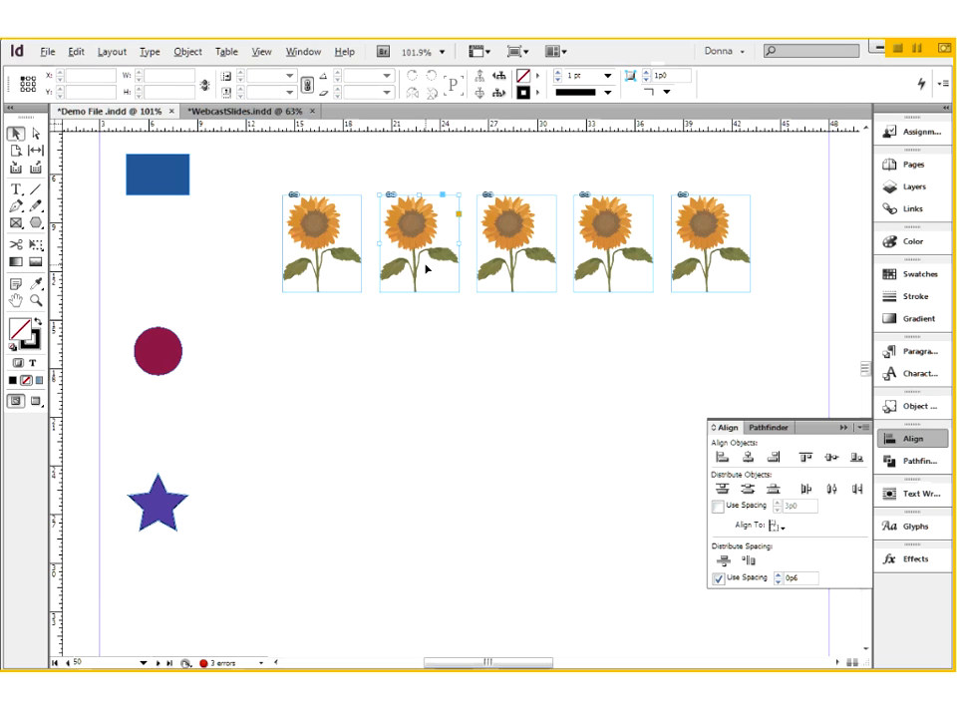
drag(426, 270, 419, 269)
mouse_move(512, 264)
mouse_down()
mouse_move(507, 258)
mouse_move(521, 264)
mouse_up()
click(684, 279)
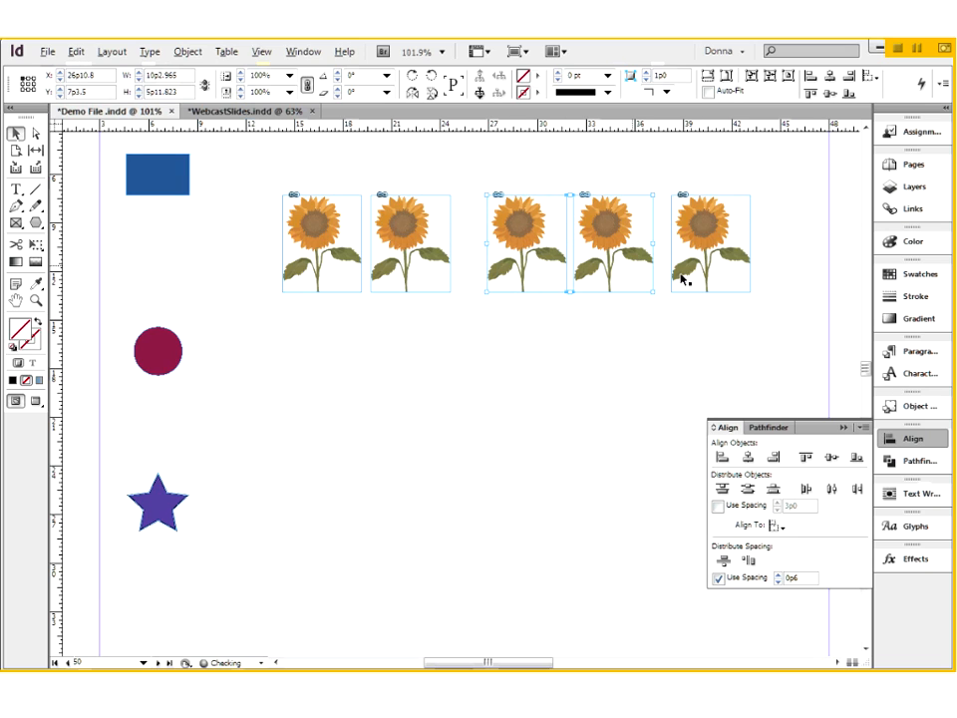
drag(718, 283, 746, 282)
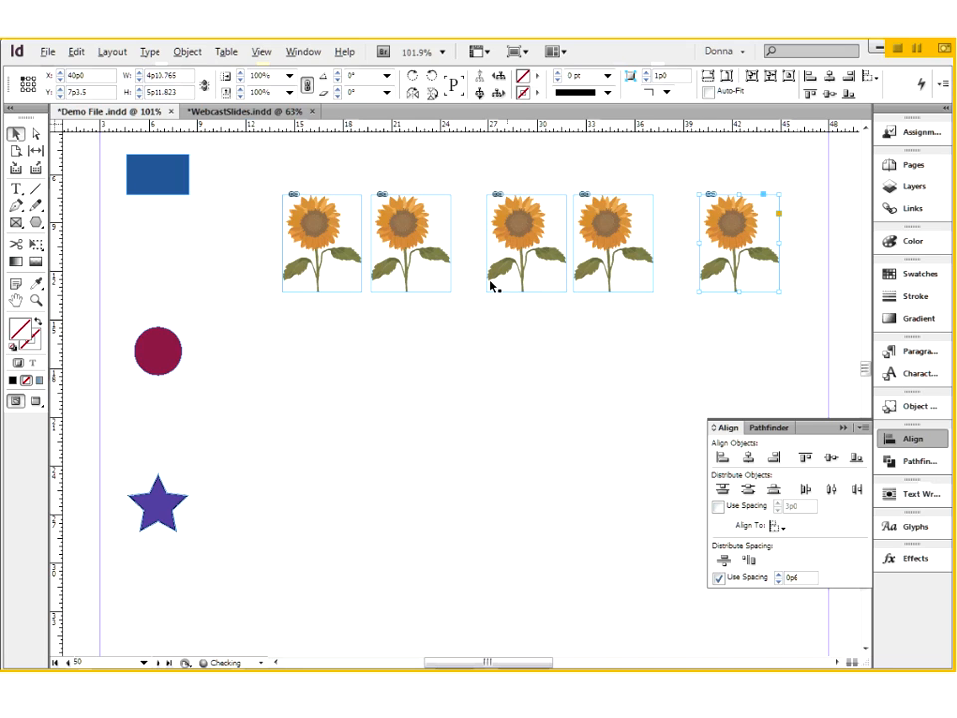
key(ctrl+shift+a)
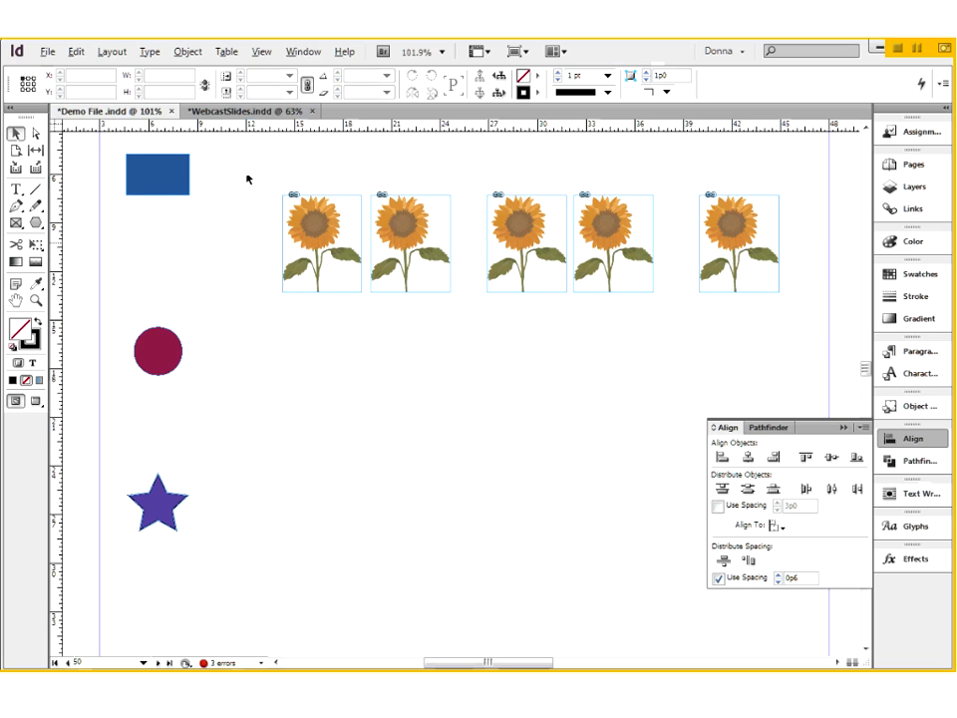
- Try distributing the five sunflowers evenly by their horizontal centers, and undo the distribution
drag(249, 172, 811, 321)
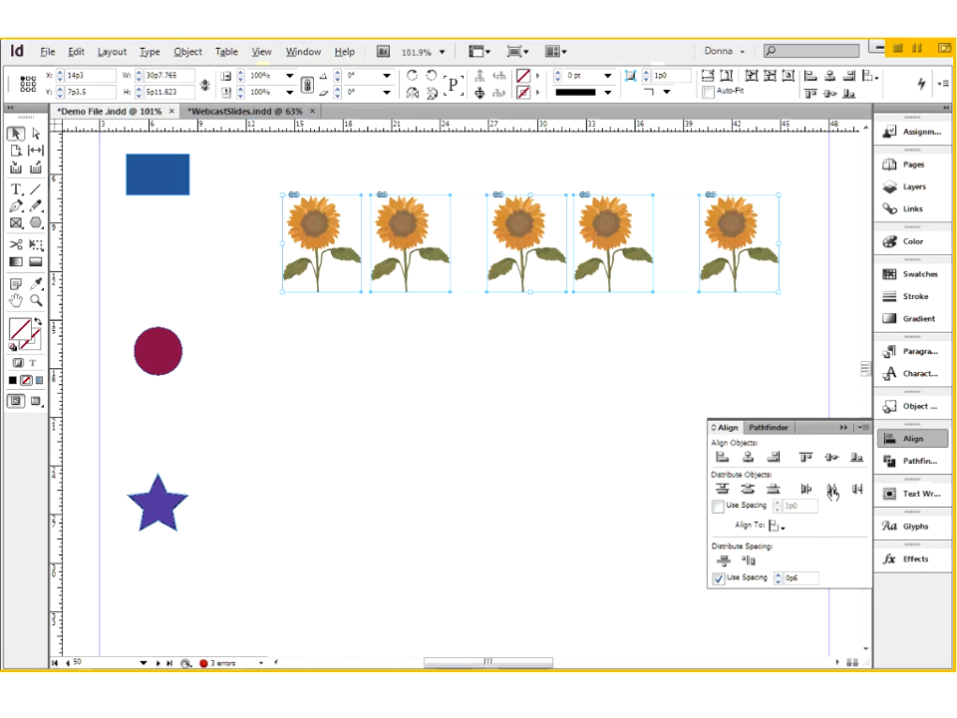
click(832, 490)
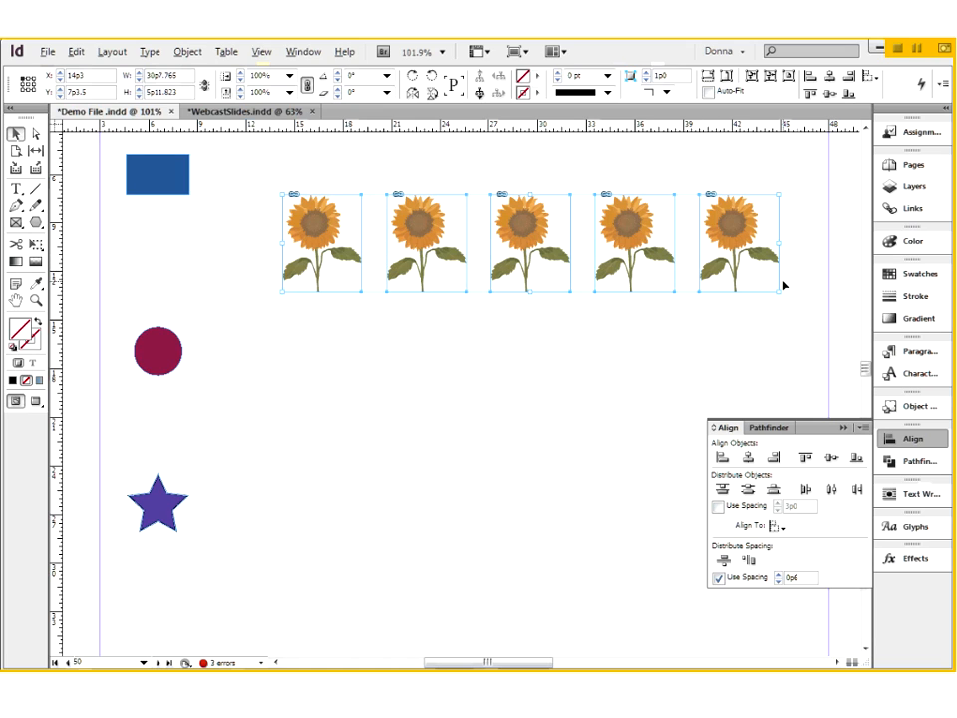
key(ctrl+z)
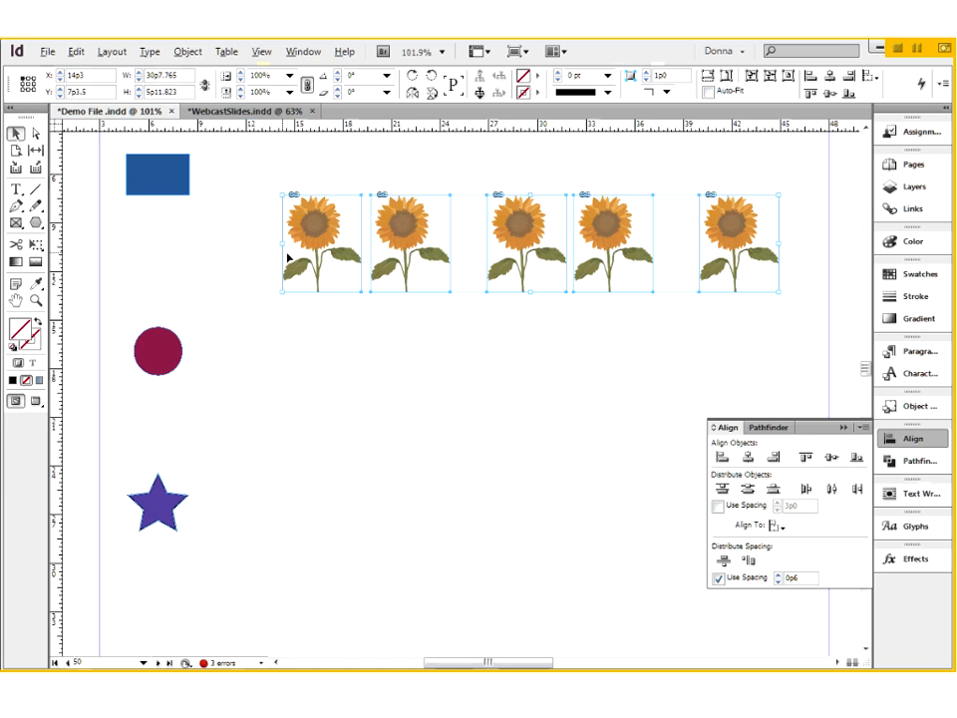
- Select the five sunflowers and distribute their horizontal centers using a spacing of 8p0
click(338, 335)
click(340, 249)
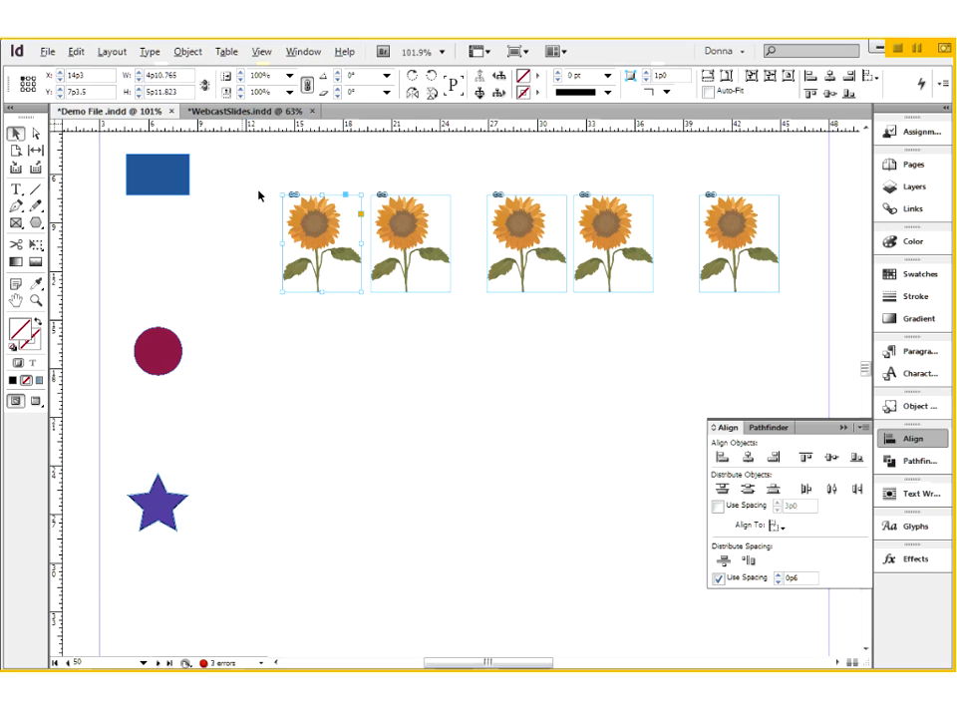
drag(268, 180, 783, 333)
click(718, 506)
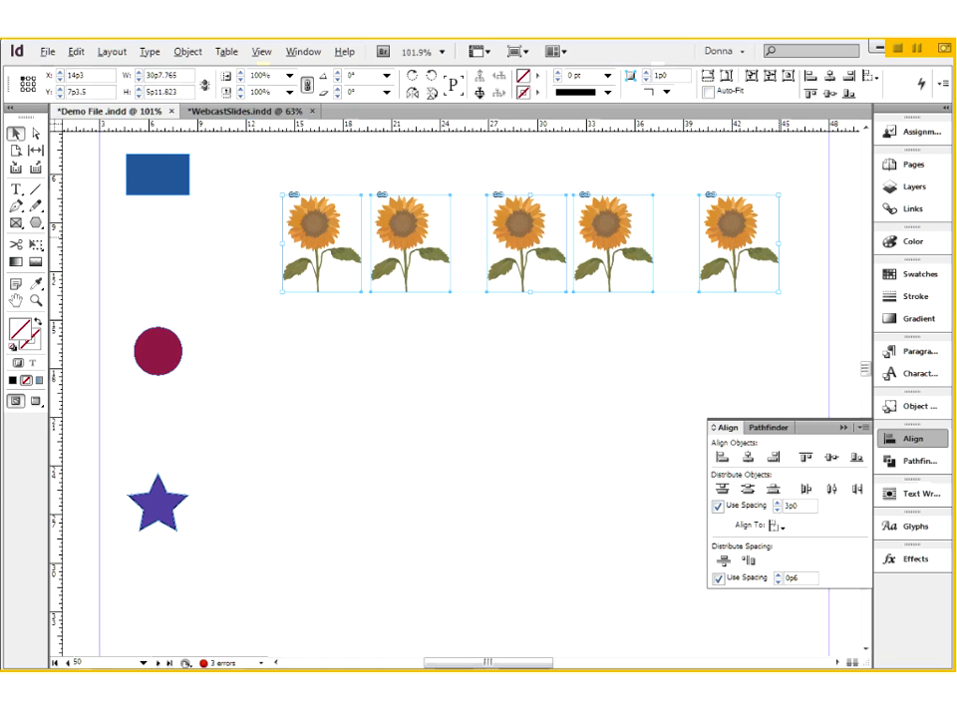
click(784, 505)
key(BackSpace)
text(8p)
click(832, 489)
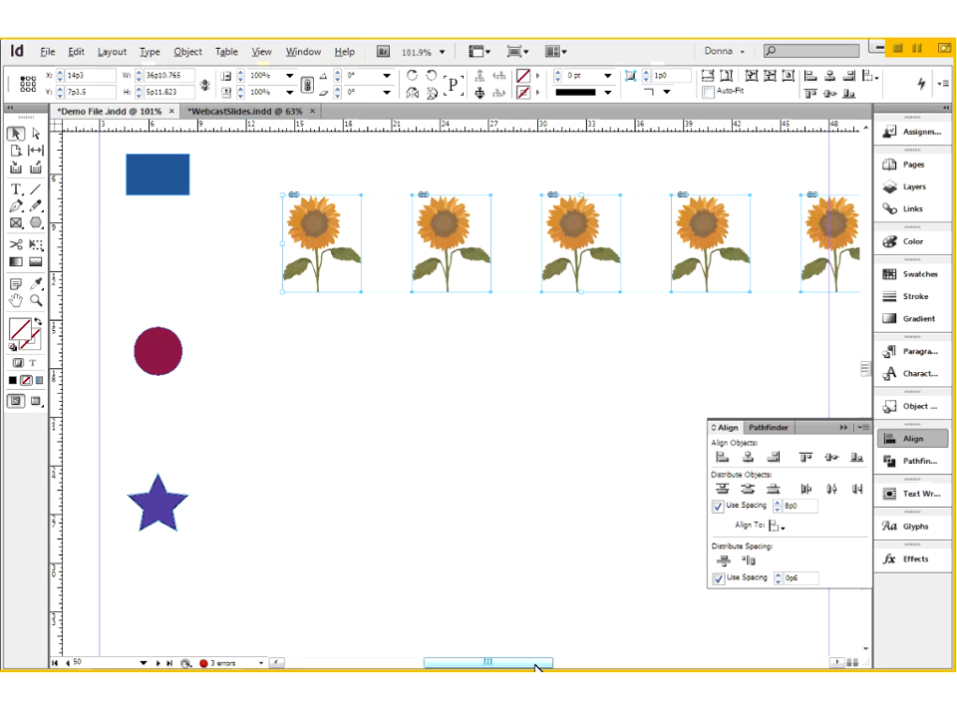
- Redistribute the sunflowers' horizontal centers with a spacing of 4p0, and apply horizontal Distribute Spacing with 0p6 gaps
drag(535, 668, 555, 668)
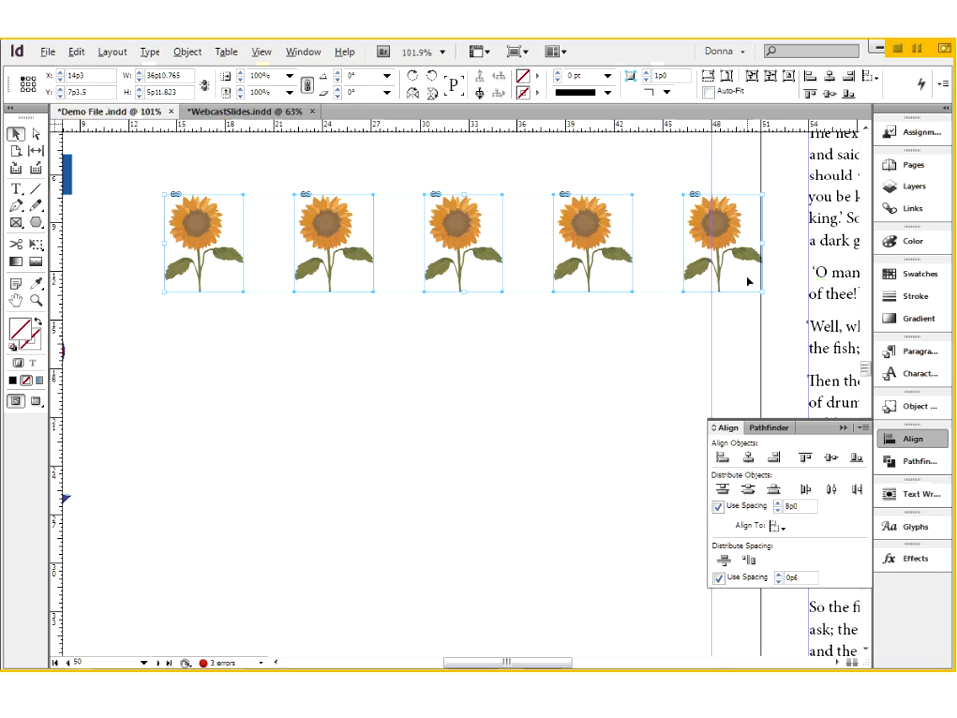
double_click(790, 505)
text(4p)
click(832, 488)
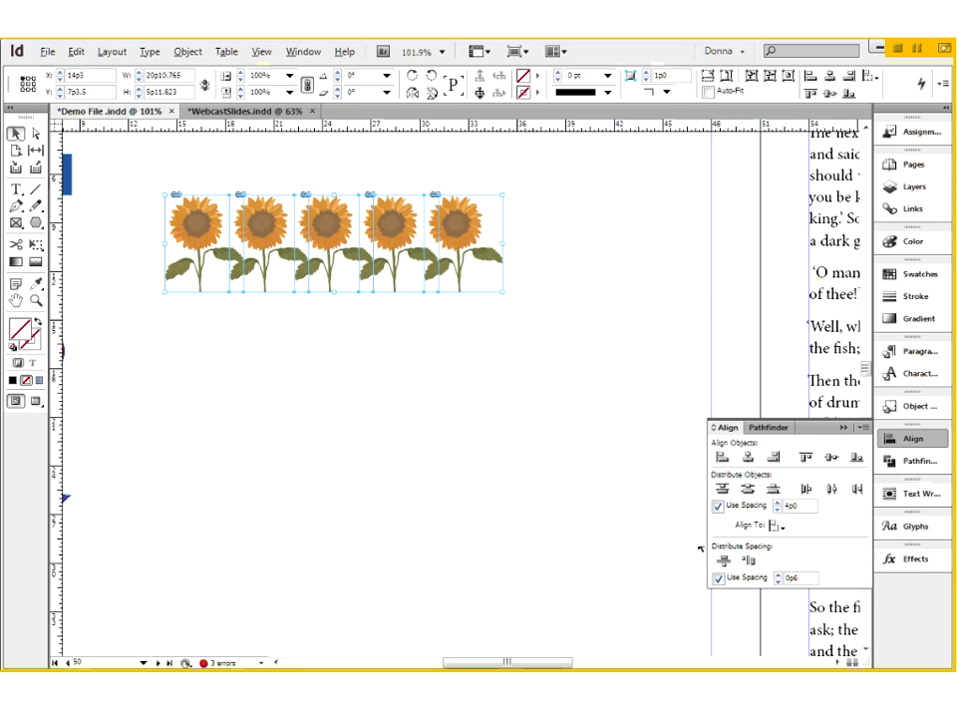
click(750, 563)
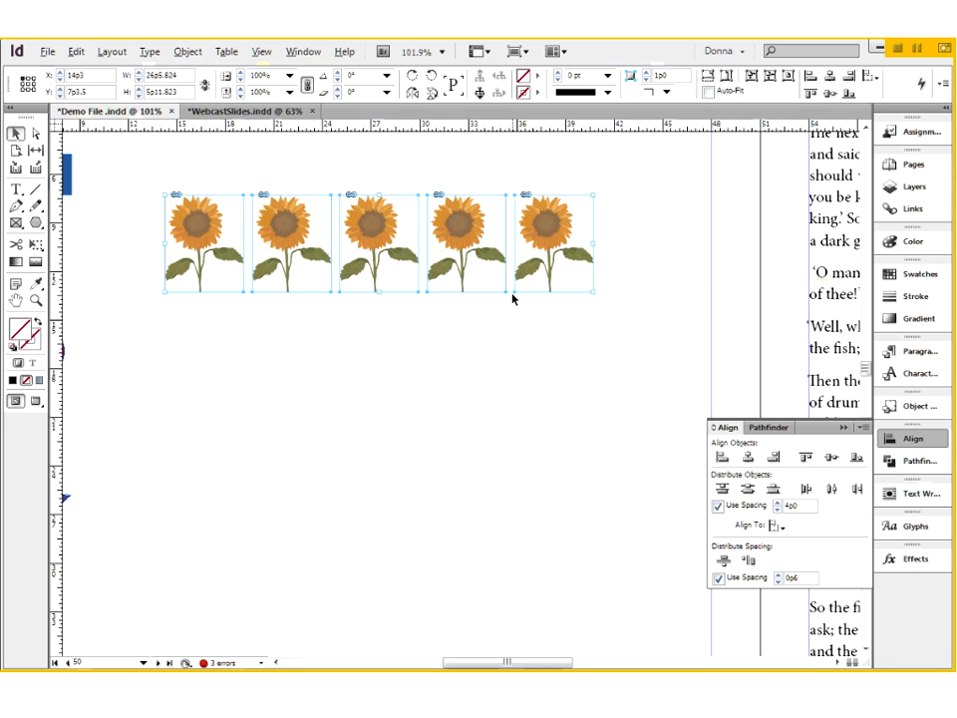